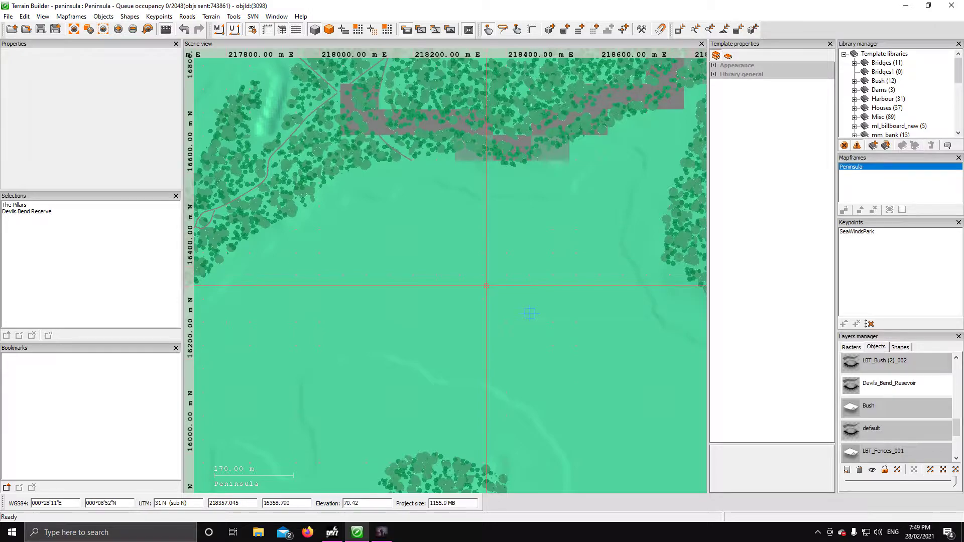
Examine the empty Devils Bend reservoir basin and its place on the overall Peninsula terrain map
{"action": "scroll", "coordinate": [531, 313], "scroll_direction": "down", "scroll_amount": 8}
{"action": "scroll", "coordinate": [489, 288], "scroll_direction": "down", "scroll_amount": 3}
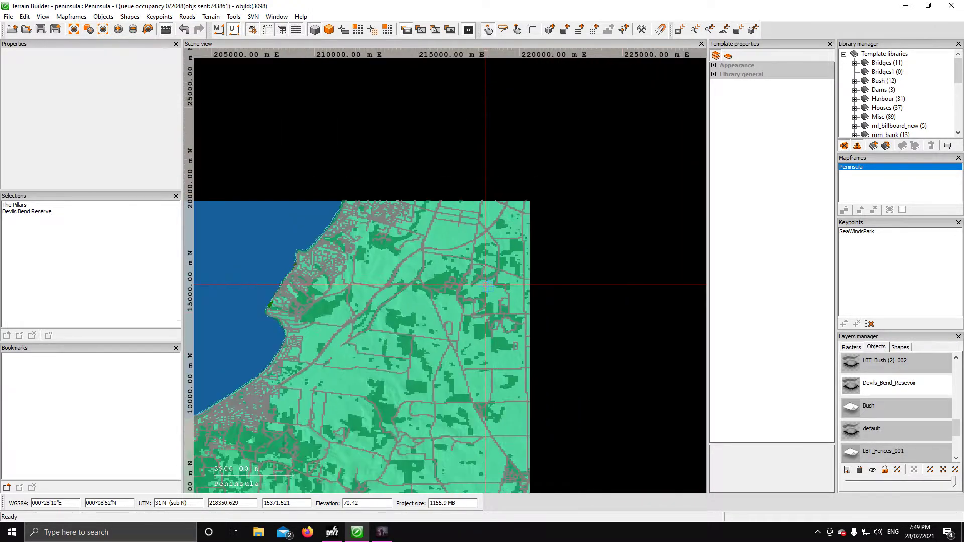
{"action": "scroll", "coordinate": [497, 294], "scroll_direction": "up", "scroll_amount": 6}
{"action": "scroll", "coordinate": [504, 297], "scroll_direction": "up", "scroll_amount": 4}
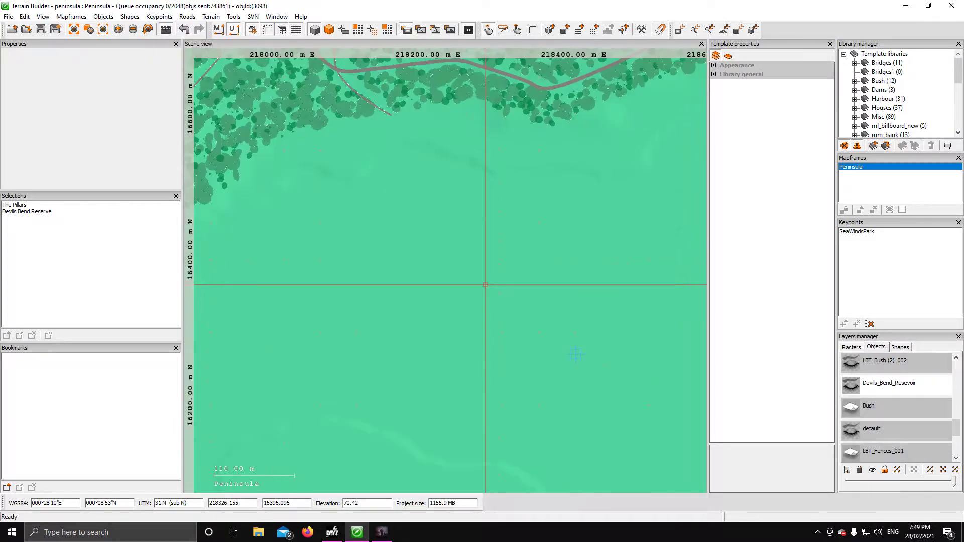
{"action": "scroll", "coordinate": [577, 354], "scroll_direction": "down", "scroll_amount": 1}
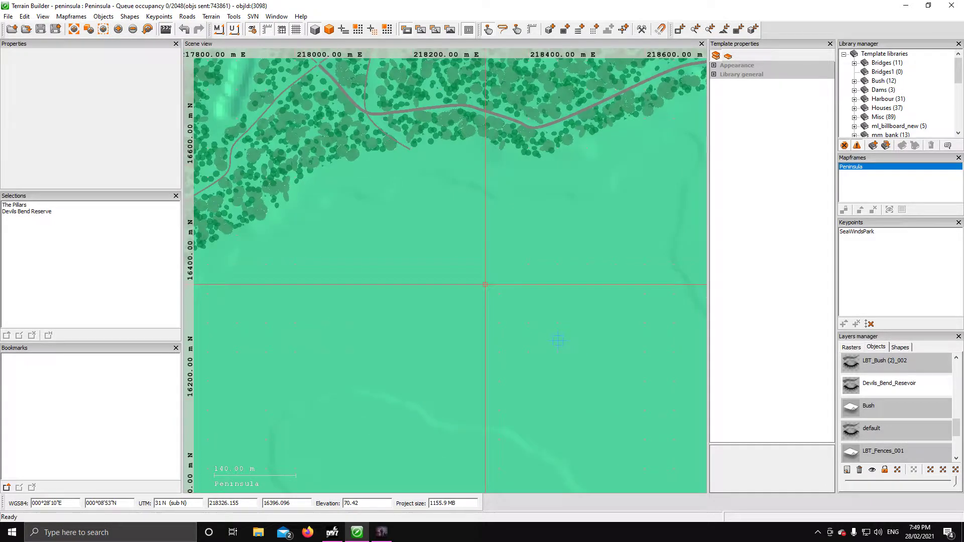
{"action": "scroll", "coordinate": [555, 339], "scroll_direction": "down", "scroll_amount": 1}
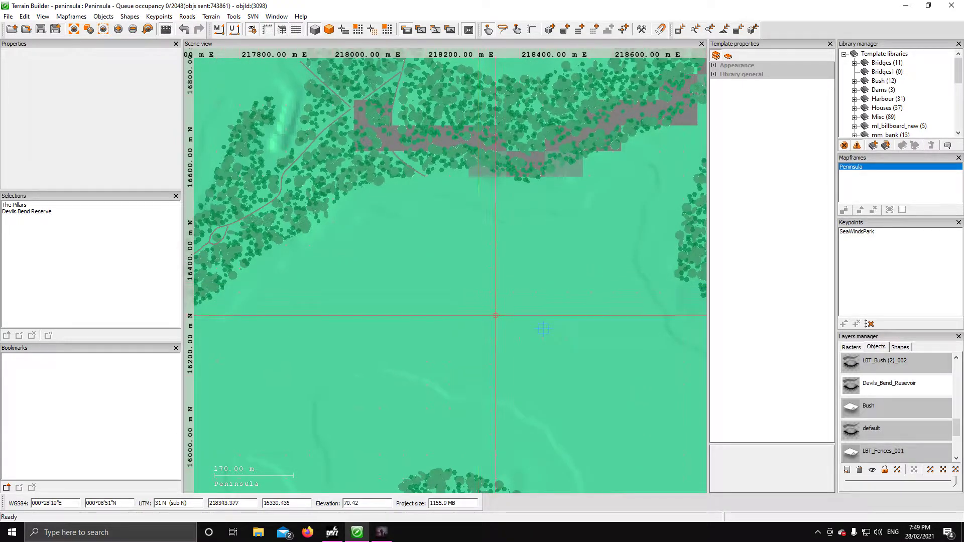
{"action": "scroll", "coordinate": [547, 329], "scroll_direction": "up", "scroll_amount": 1}
{"action": "scroll", "coordinate": [549, 330], "scroll_direction": "down", "scroll_amount": 1}
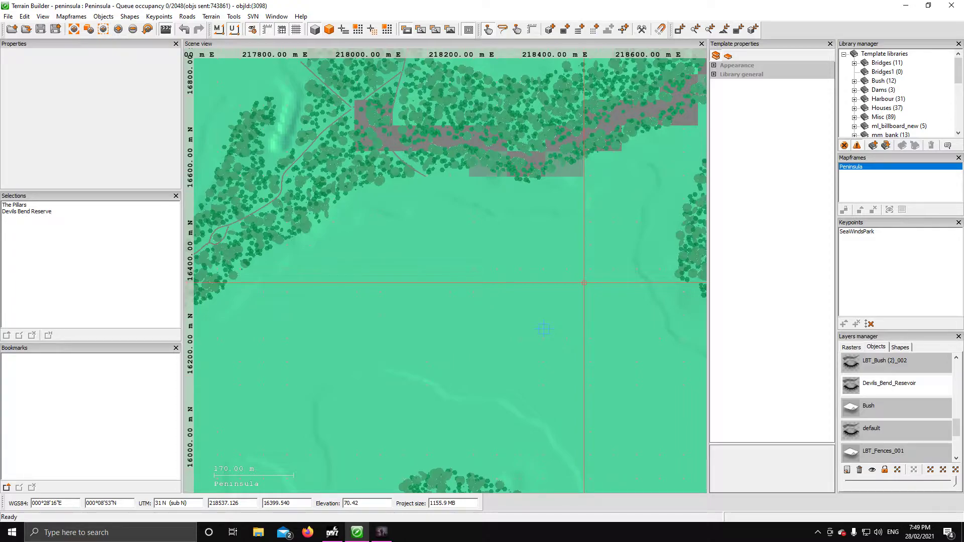
Expand the Ponds template library and select the enoch_50x50 template
{"action": "left_click_drag", "start_coordinate": [957, 69], "coordinate": [955, 94]}
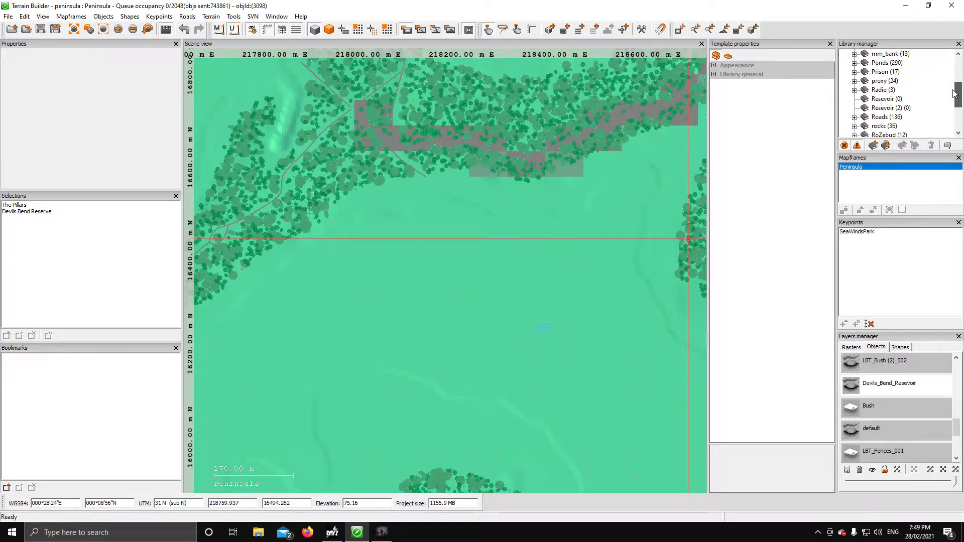
{"action": "double_click", "coordinate": [861, 64]}
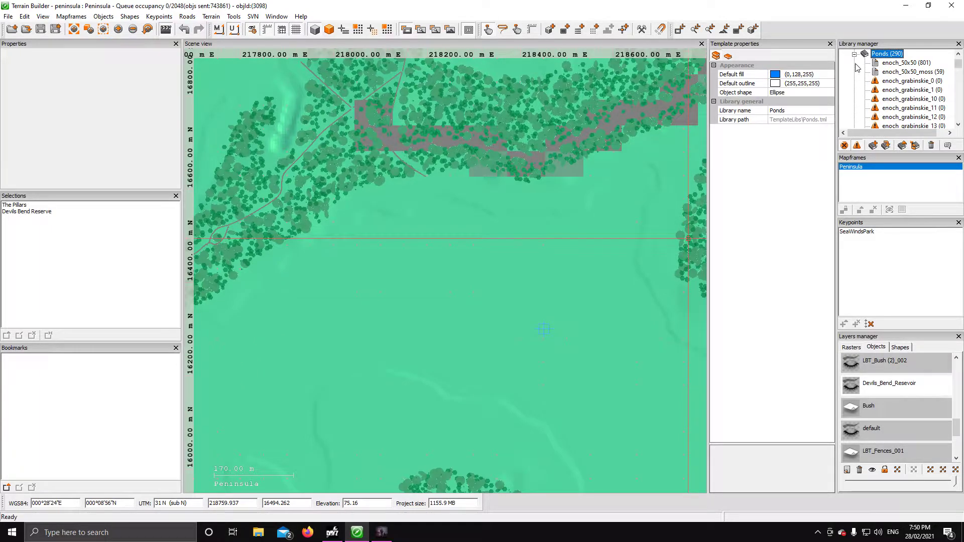
{"action": "left_click", "coordinate": [891, 63]}
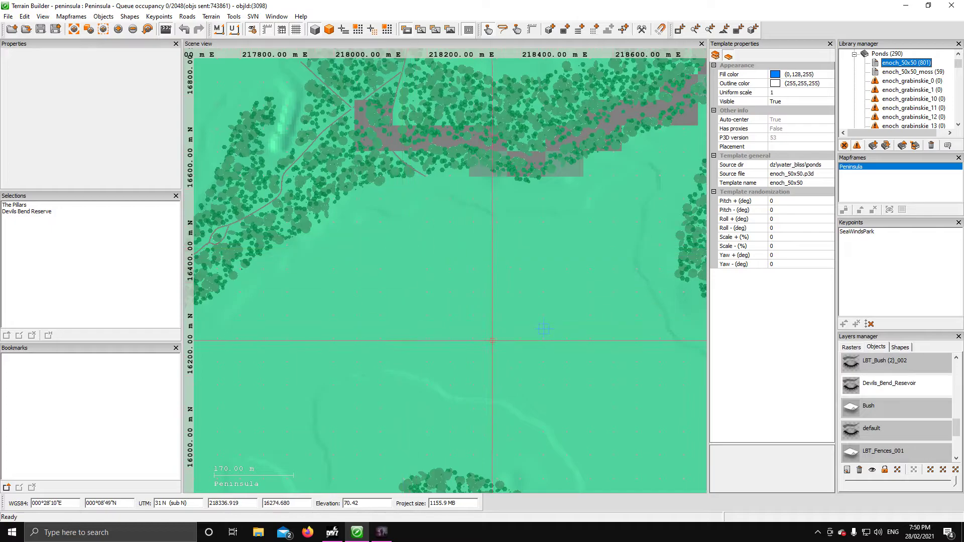
Make the Devils_Bend_Resevoir object layer visible on the map
{"action": "left_click", "coordinate": [873, 470]}
{"action": "scroll", "coordinate": [544, 329], "scroll_direction": "down", "scroll_amount": 2}
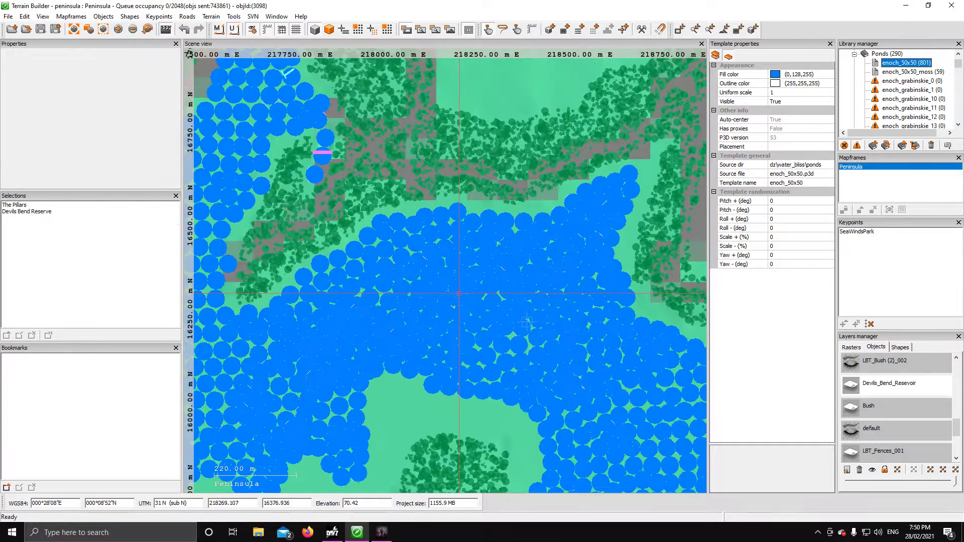
{"action": "scroll", "coordinate": [504, 313], "scroll_direction": "up", "scroll_amount": 2}
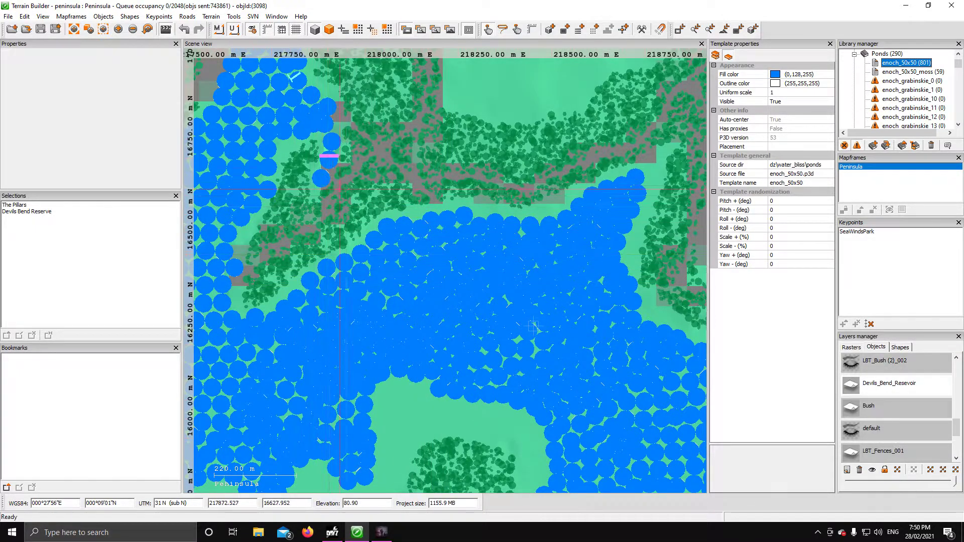
Examine the pond tiles covering the reservoir from its northern arm to the main basin, hiding and reshowing their layer to compare
{"action": "middle_click_drag", "start_coordinate": [357, 131], "coordinate": [534, 363]}
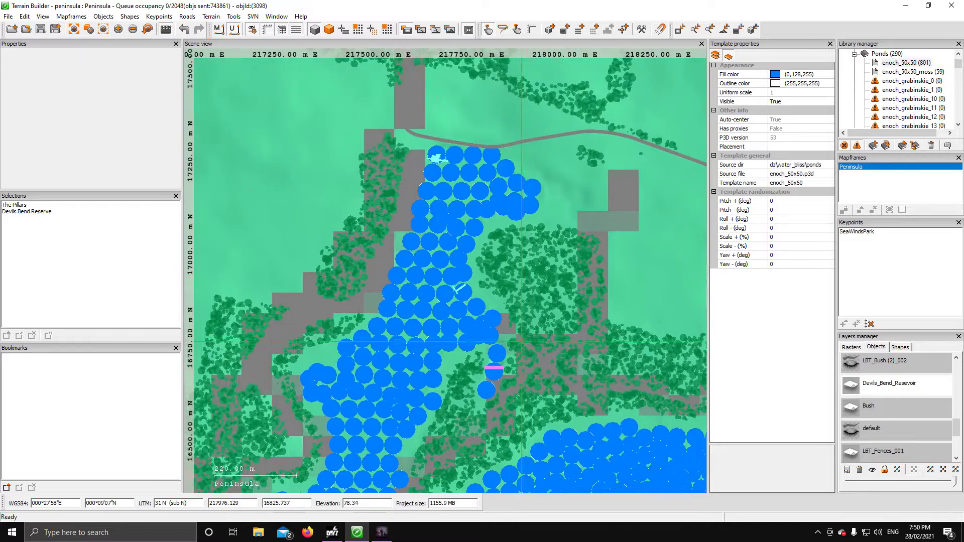
{"action": "scroll", "coordinate": [495, 264], "scroll_direction": "up", "scroll_amount": 2}
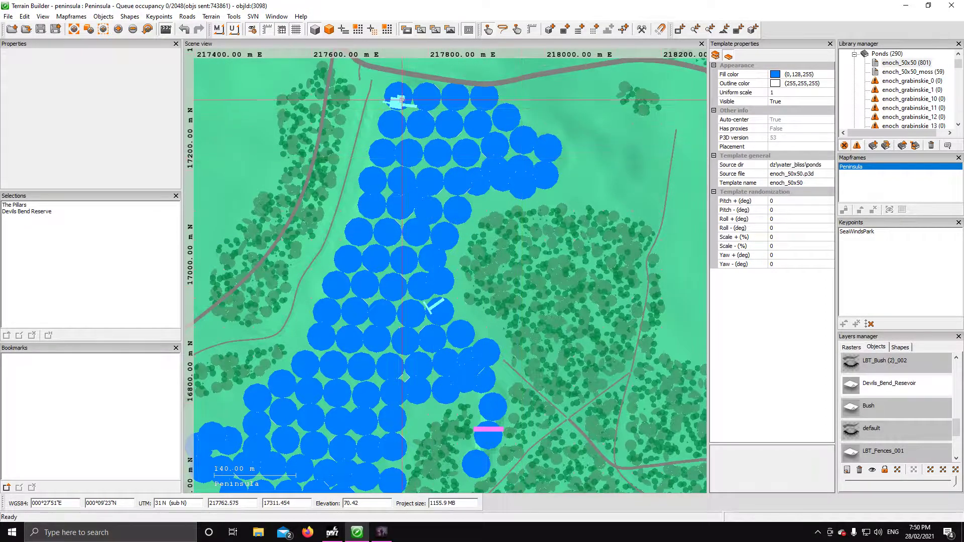
{"action": "scroll", "coordinate": [450, 90], "scroll_direction": "up", "scroll_amount": 2}
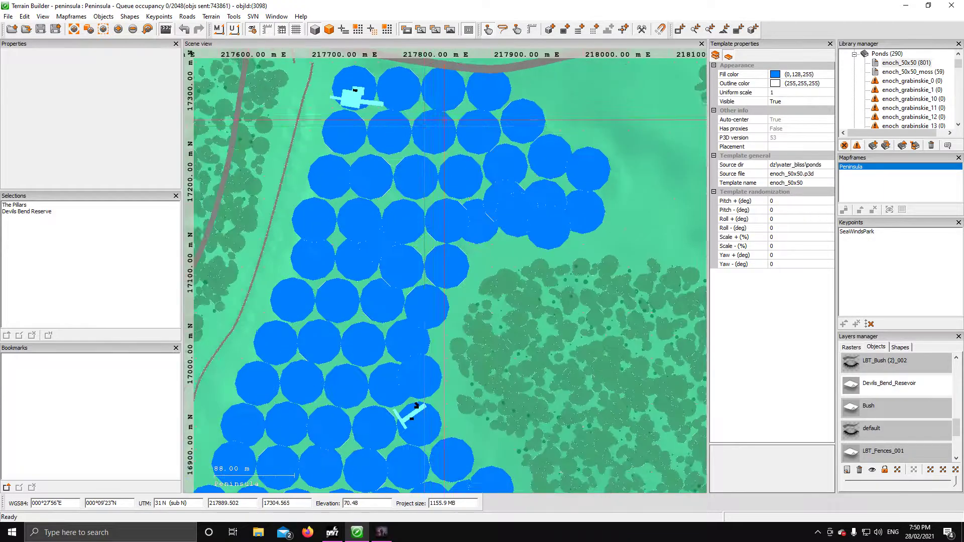
{"action": "scroll", "coordinate": [404, 132], "scroll_direction": "up", "scroll_amount": 3}
{"action": "scroll", "coordinate": [404, 132], "scroll_direction": "down", "scroll_amount": 6}
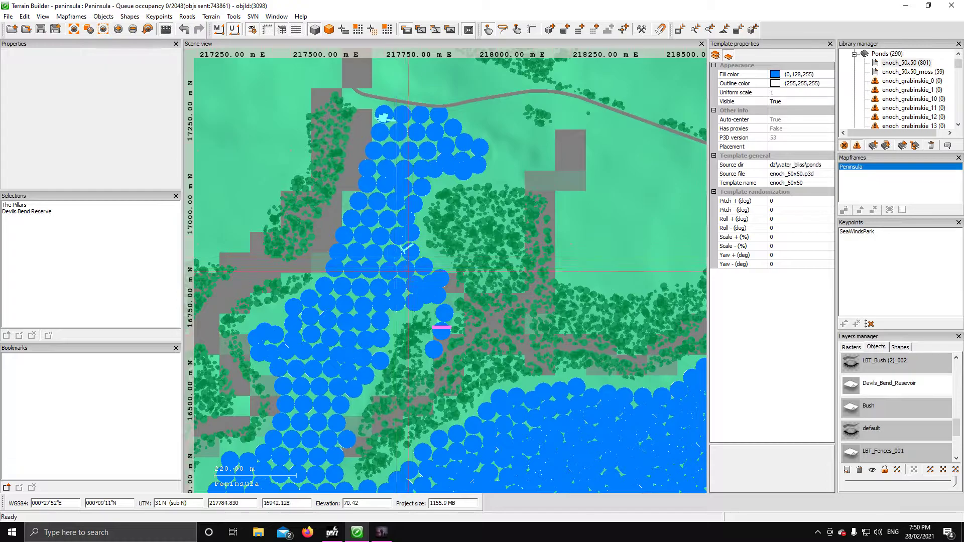
{"action": "middle_click_drag", "start_coordinate": [546, 458], "coordinate": [470, 256]}
{"action": "middle_click_drag", "start_coordinate": [542, 325], "coordinate": [424, 273]}
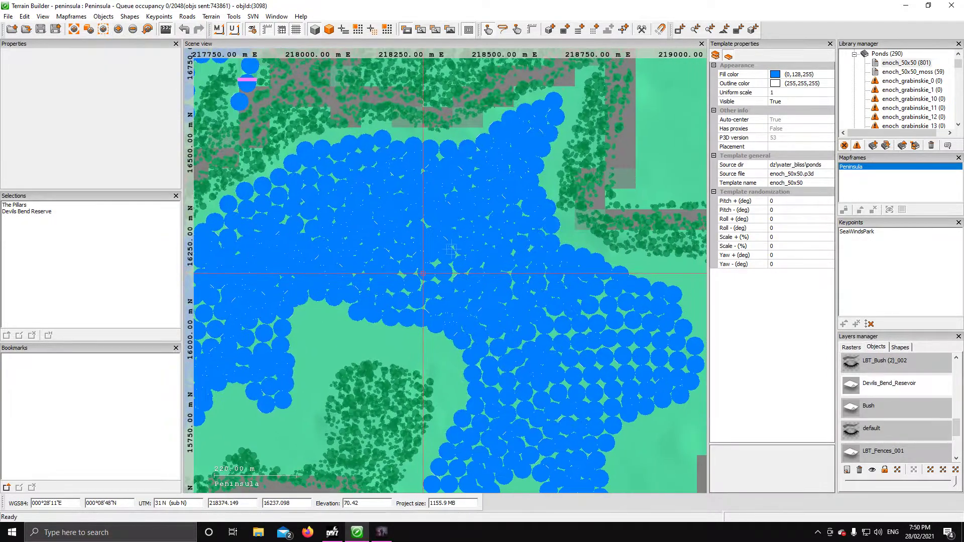
{"action": "scroll", "coordinate": [435, 278], "scroll_direction": "down", "scroll_amount": 1}
{"action": "middle_click_drag", "start_coordinate": [490, 308], "coordinate": [512, 311]}
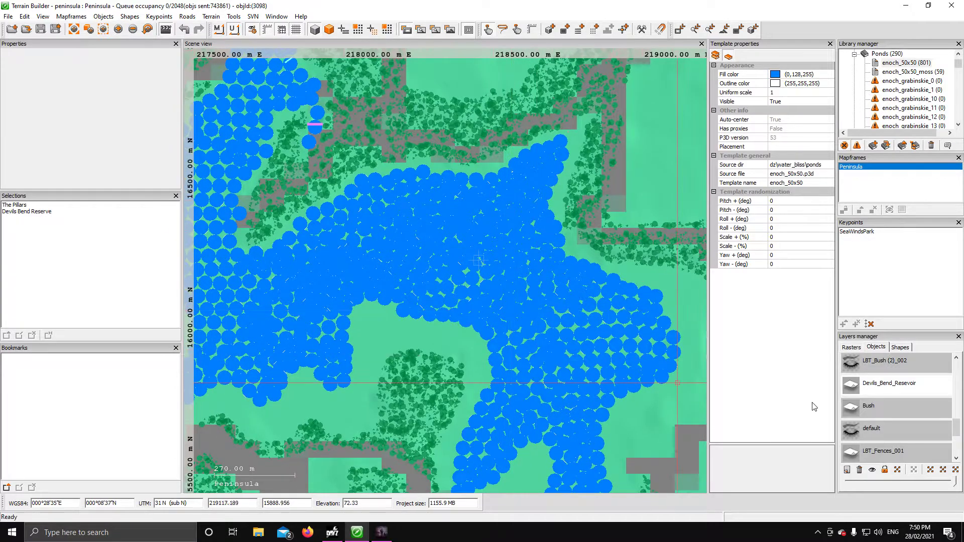
{"action": "left_click", "coordinate": [873, 470]}
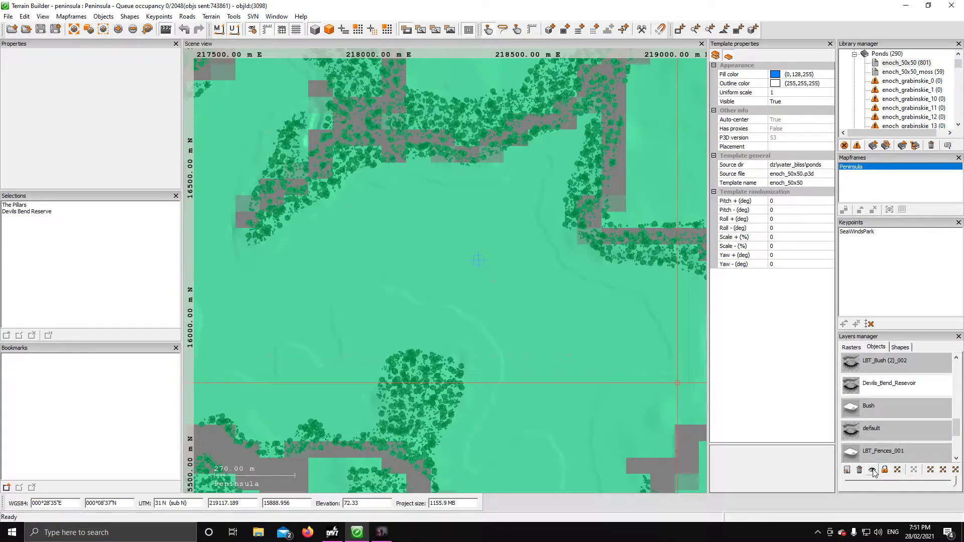
{"action": "left_click", "coordinate": [874, 472]}
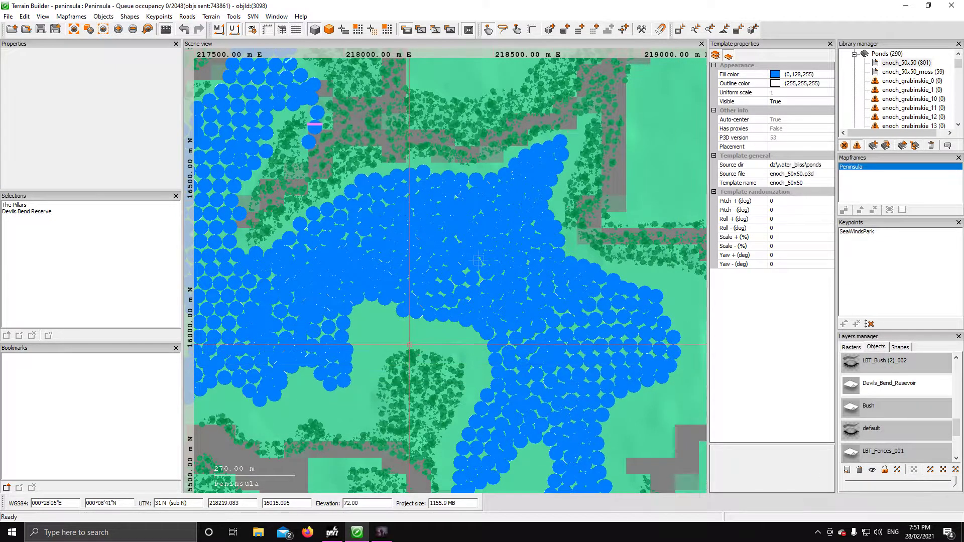
Switch to the Buldozer 3D preview and inspect the water surface across the reservoir up to the wooden pier
{"action": "left_click", "coordinate": [382, 532]}
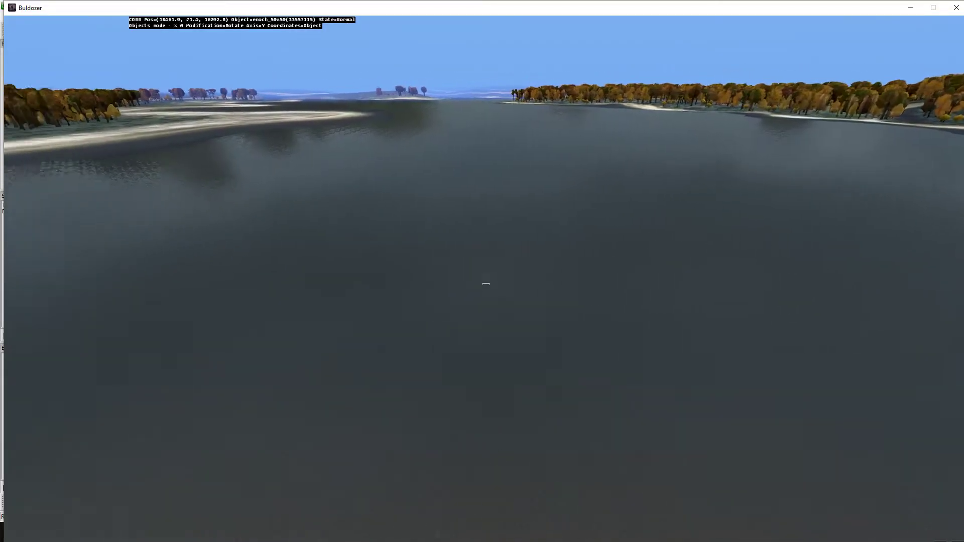
{"action": "key", "text": "w"}
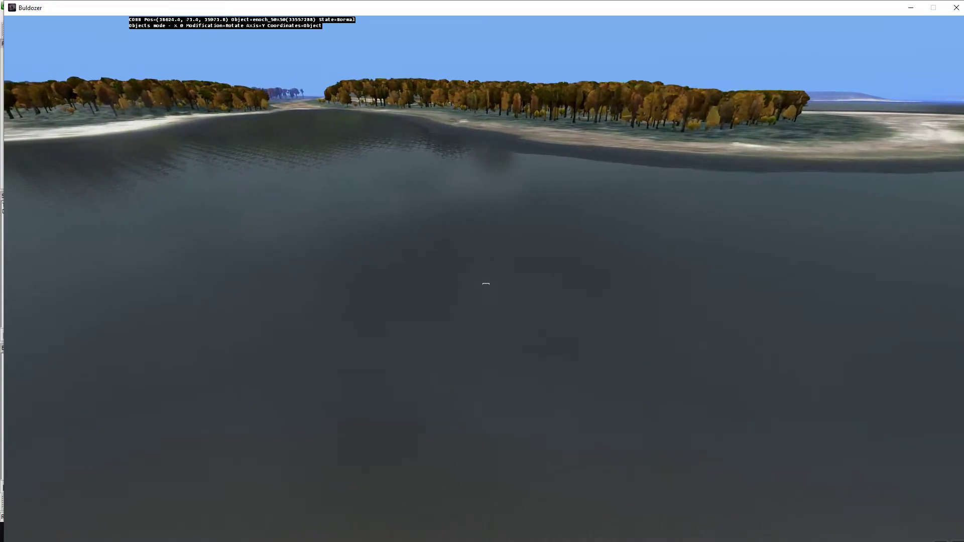
{"action": "key", "text": "w"}
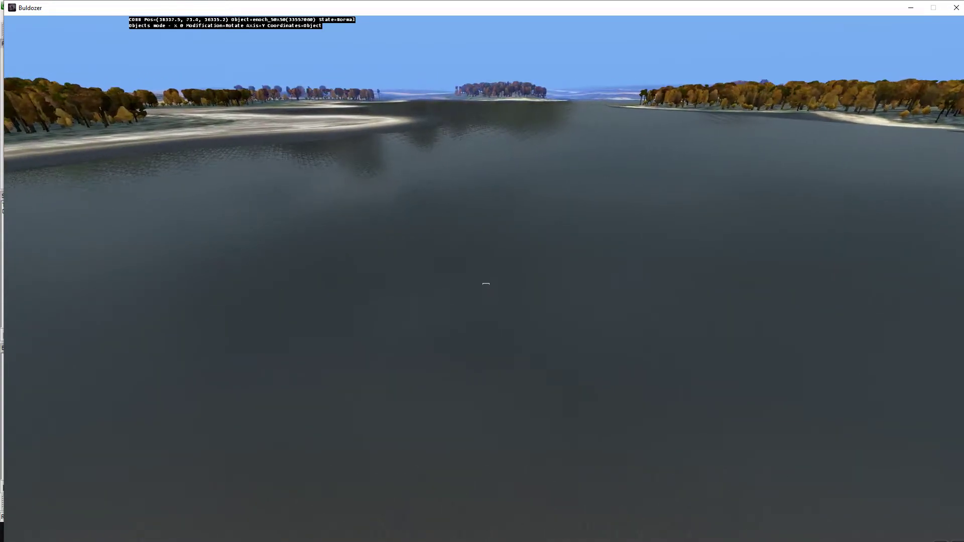
{"action": "key", "text": "w"}
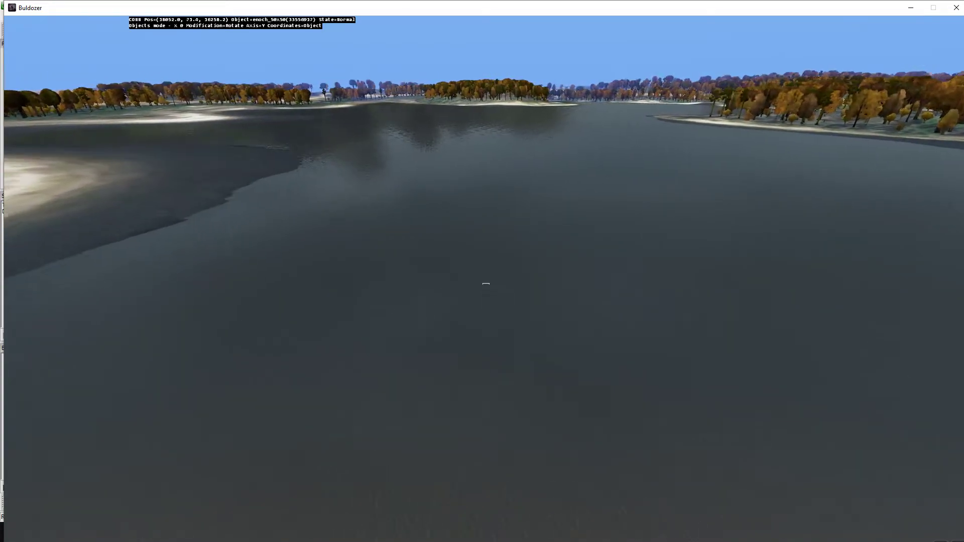
{"action": "key", "text": "w"}
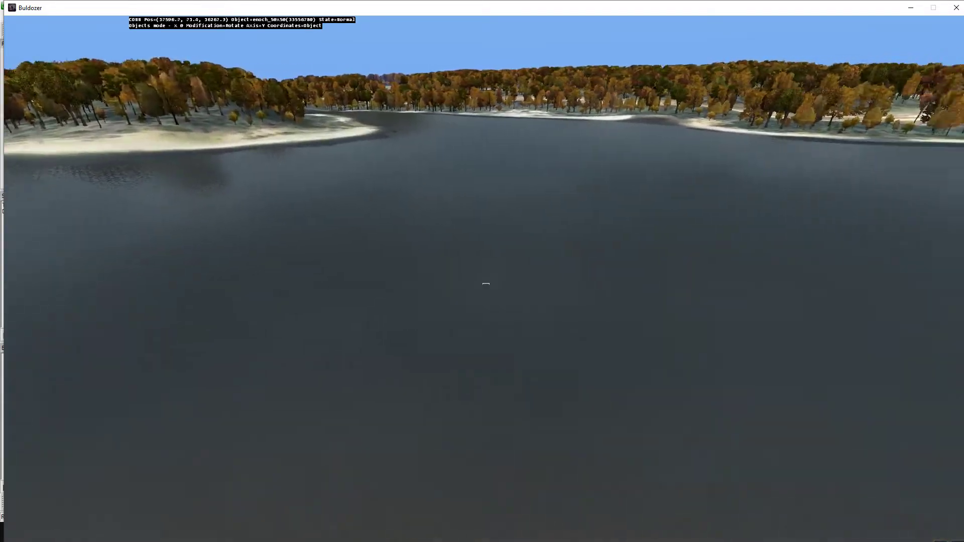
{"action": "key", "text": "w"}
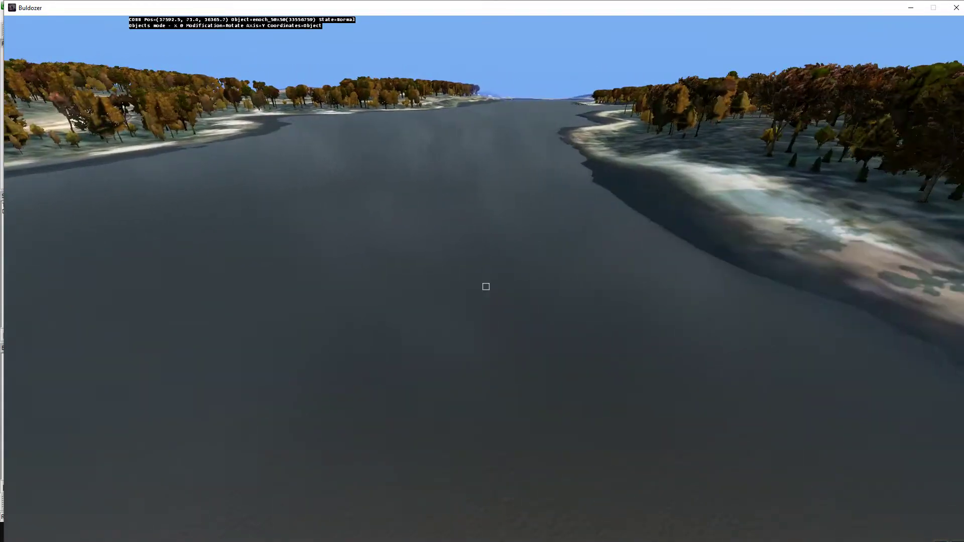
{"action": "key", "text": "w"}
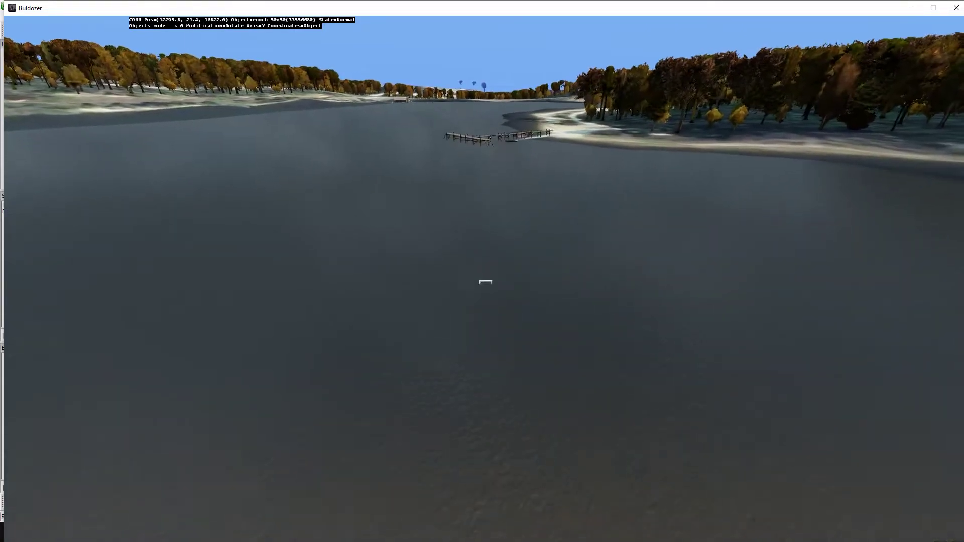
{"action": "key", "text": "w"}
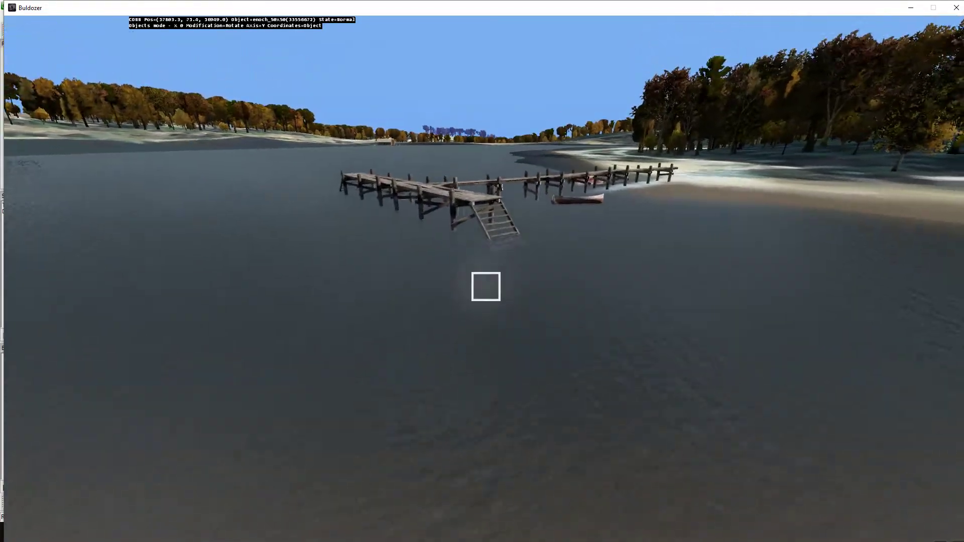
Inspect the wooden pier from several sides and the water surrounding it
{"action": "key", "text": "d"}
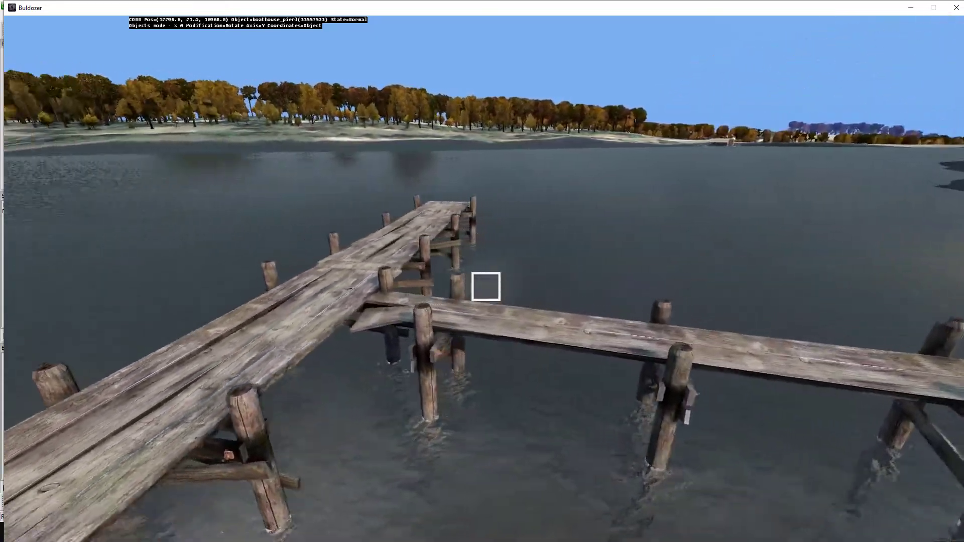
{"action": "key", "text": "d"}
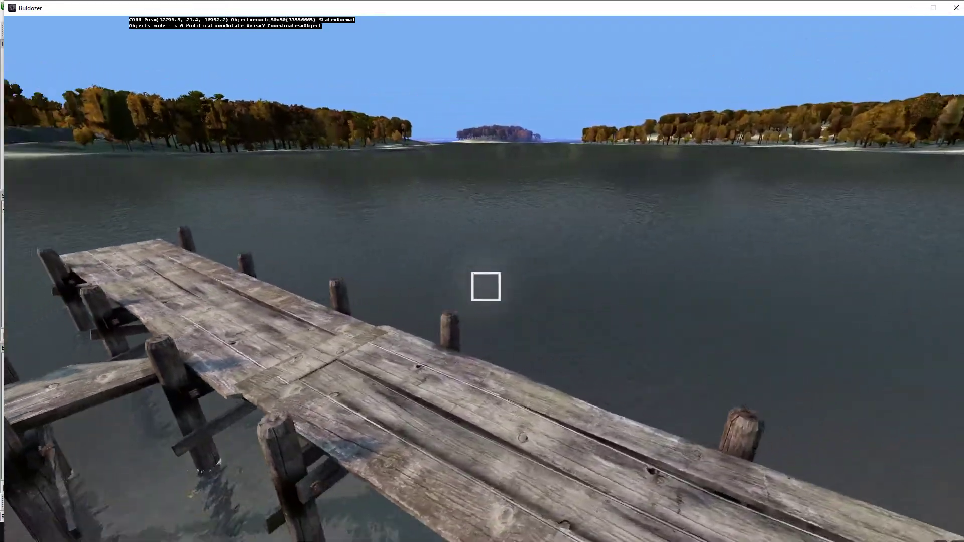
{"action": "key", "text": "a"}
{"action": "key", "text": "d"}
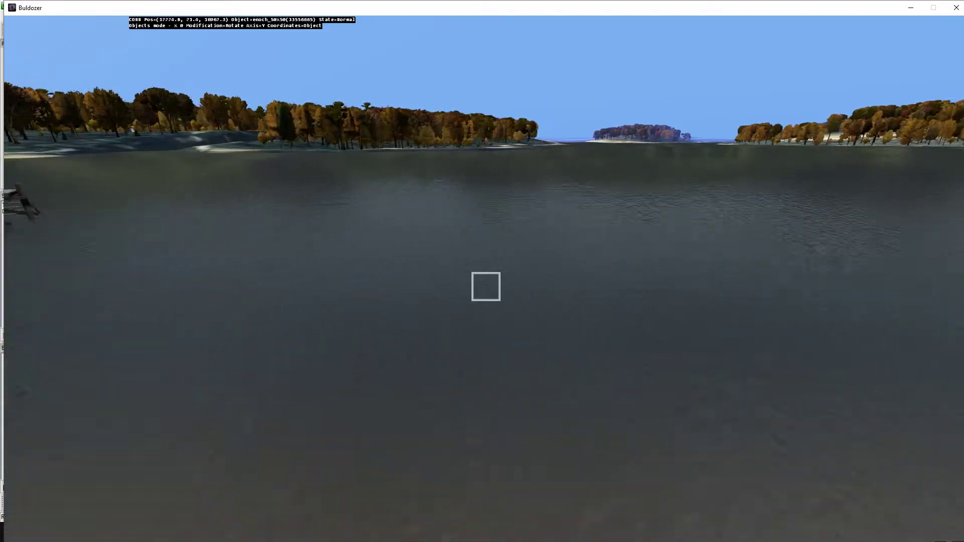
{"action": "key", "text": "d"}
{"action": "key", "text": "w"}
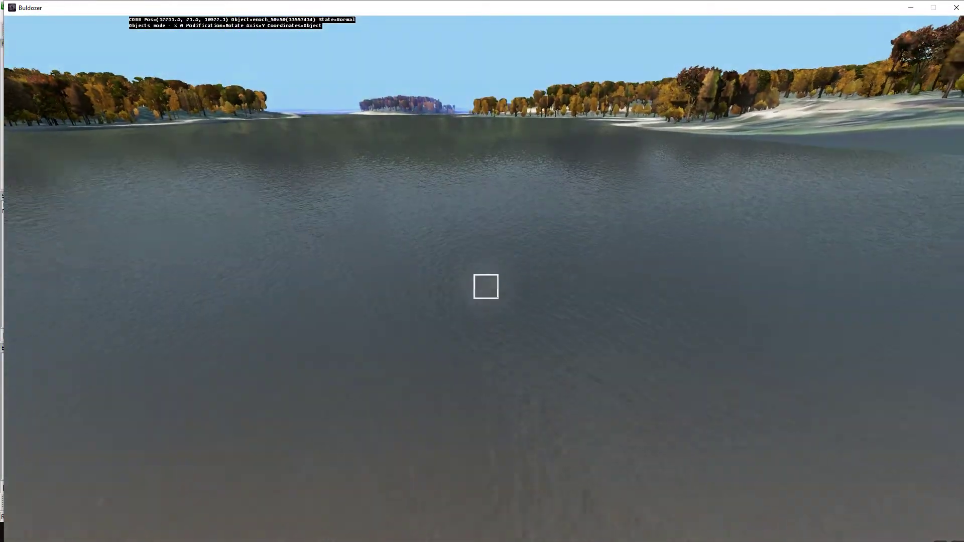
Fly back southeast over the reservoir to examine where the water meets the sandy shoreline
{"action": "scroll", "coordinate": [486, 287], "scroll_direction": "down", "scroll_amount": 2}
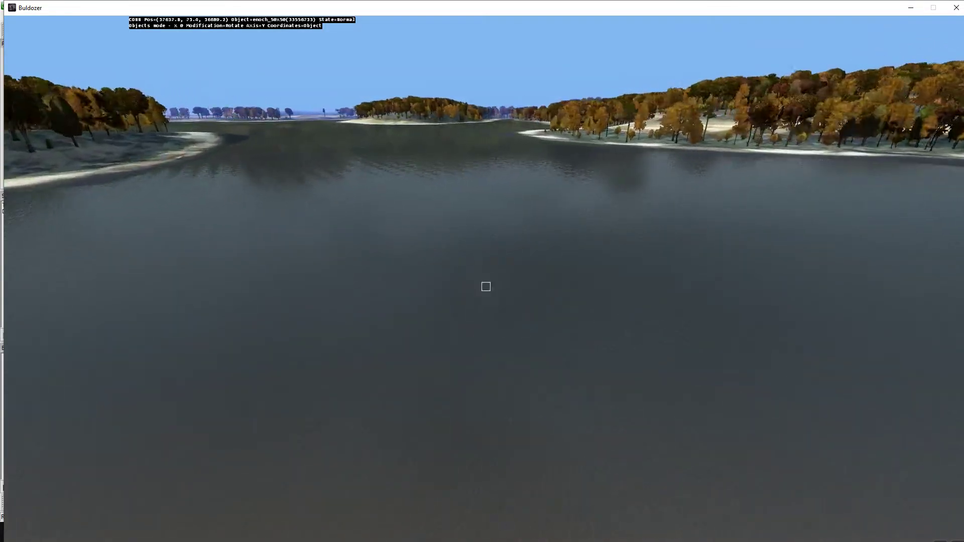
{"action": "key", "text": "w"}
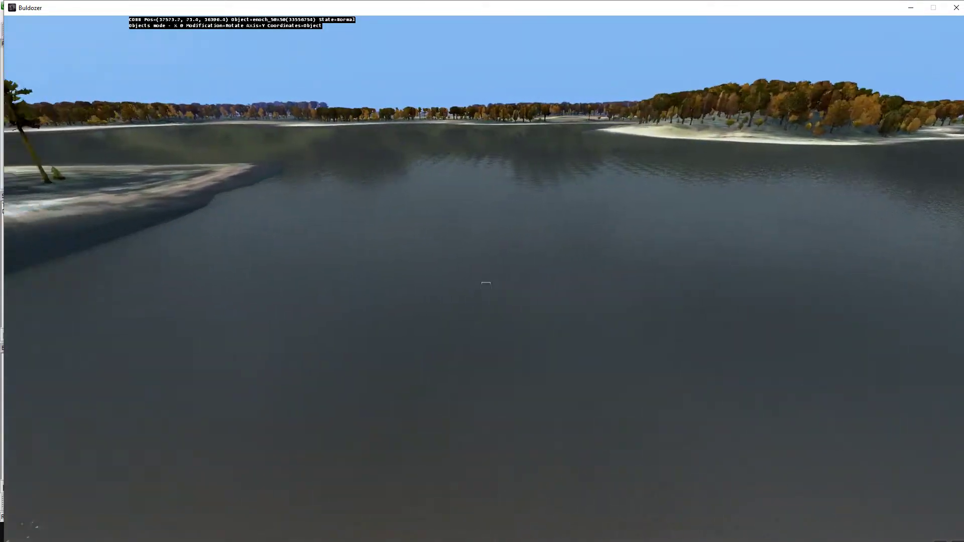
{"action": "key", "text": "w"}
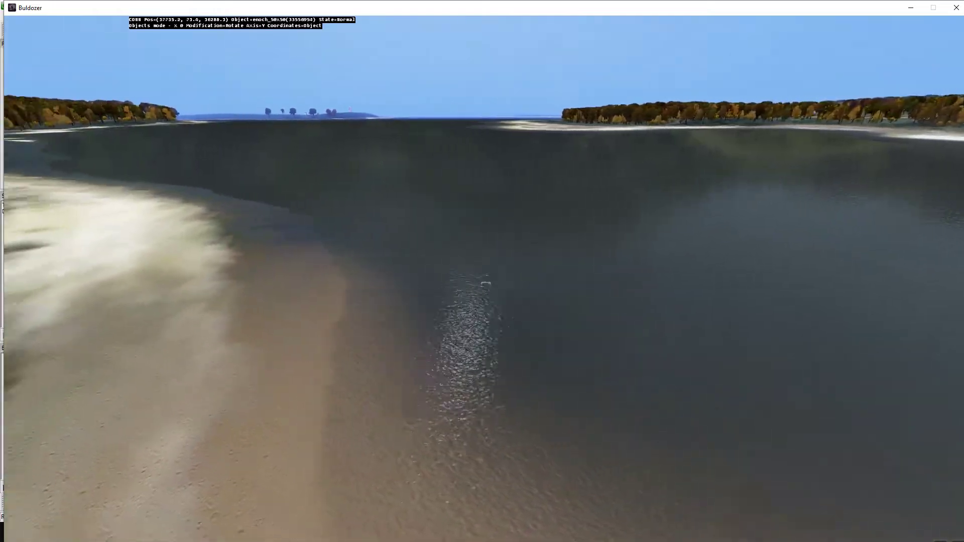
{"action": "key", "text": "w"}
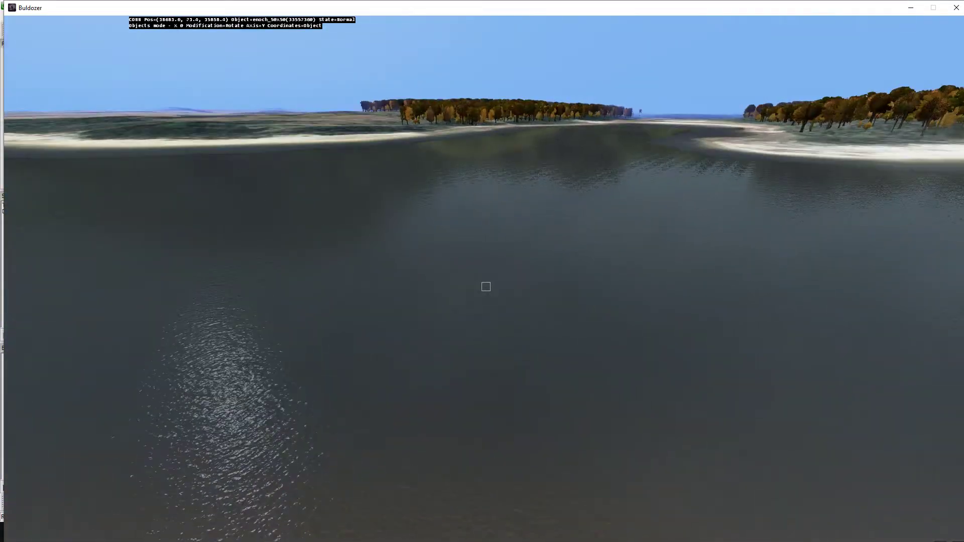
{"action": "key", "text": "w"}
{"action": "key", "text": "w"}
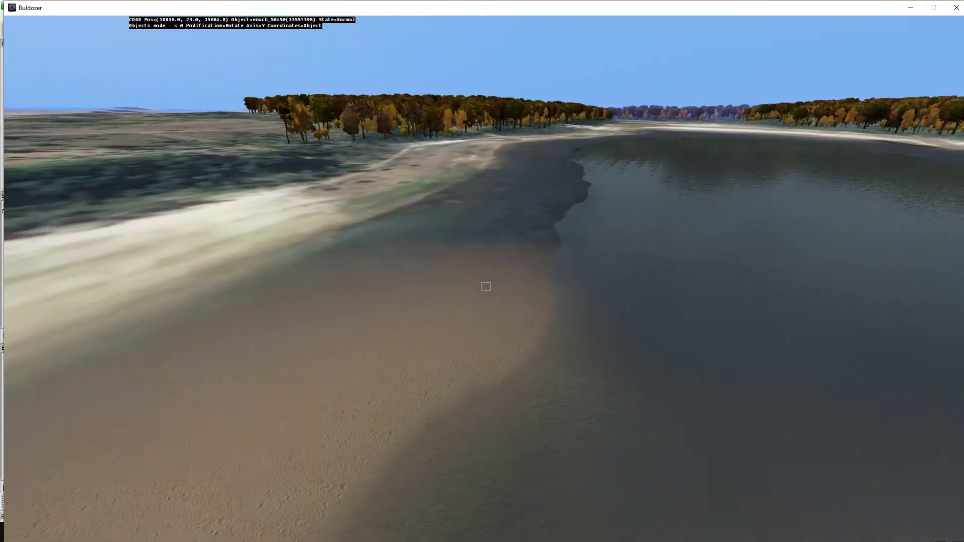
Fly south over the reservoir to examine how the water surface meets the shoreline up to its narrow sandy end
{"action": "key", "text": "w"}
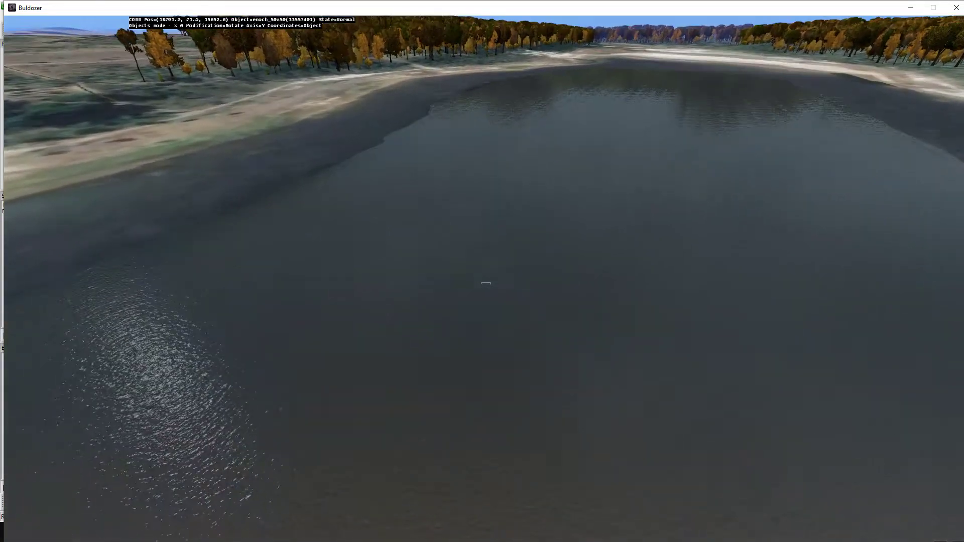
{"action": "key", "text": "s"}
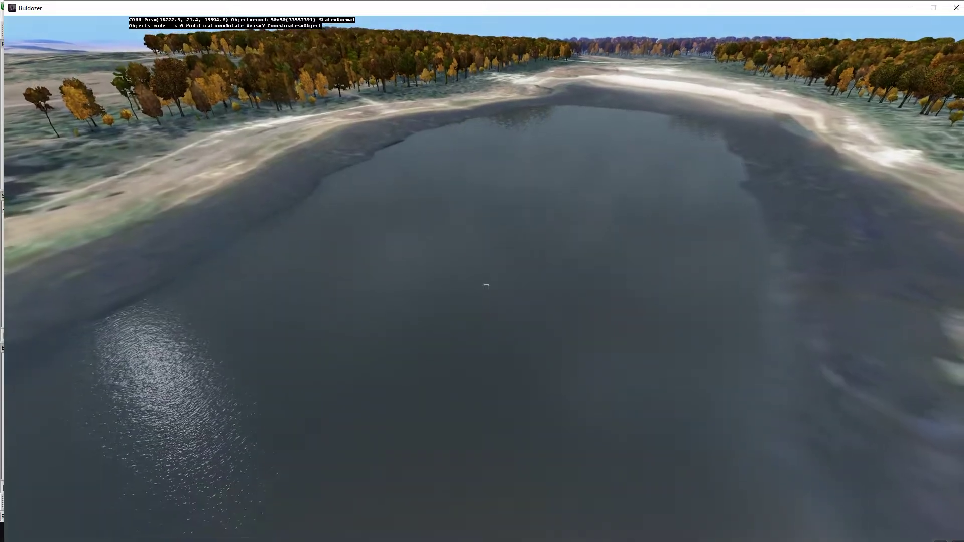
{"action": "key", "text": "s"}
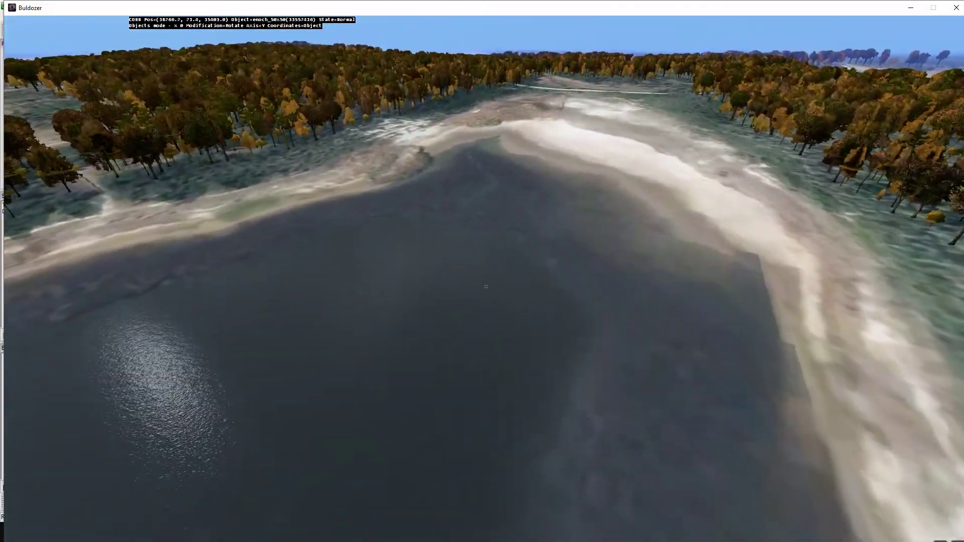
Fly over the forest to the neighbouring pond and examine its enoch_50x50_moss tiles and their edges from several sides
{"action": "key", "text": "s"}
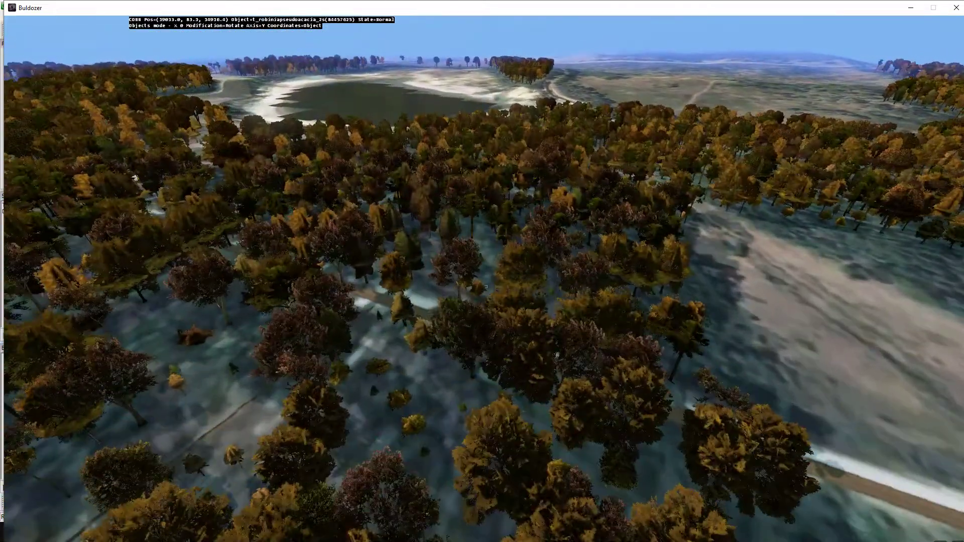
{"action": "key", "text": "w"}
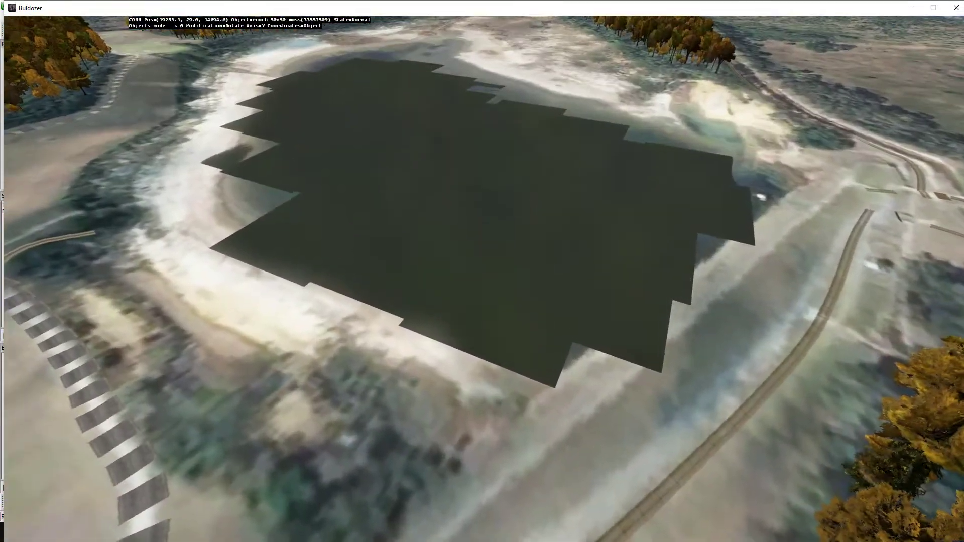
{"action": "key", "text": "w"}
{"action": "key", "text": "d"}
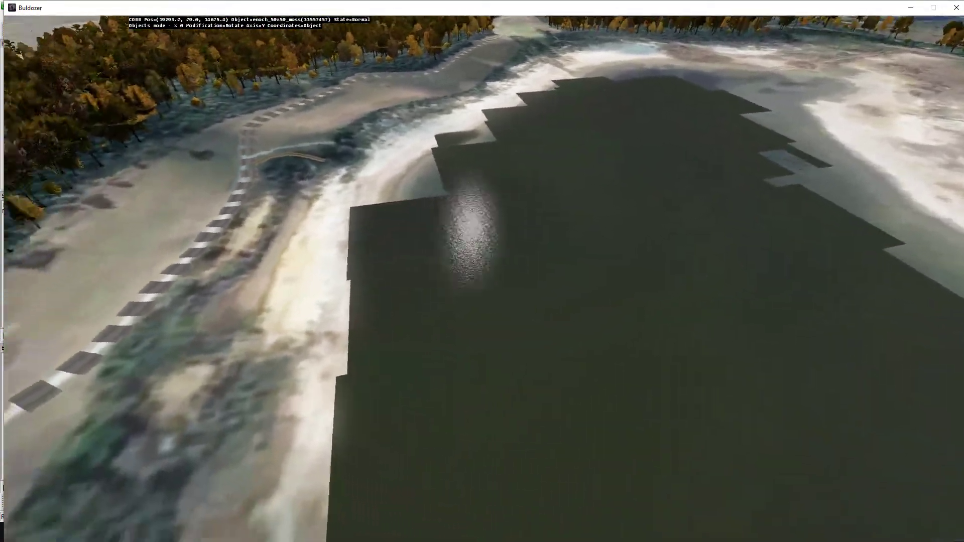
{"action": "key", "text": "d"}
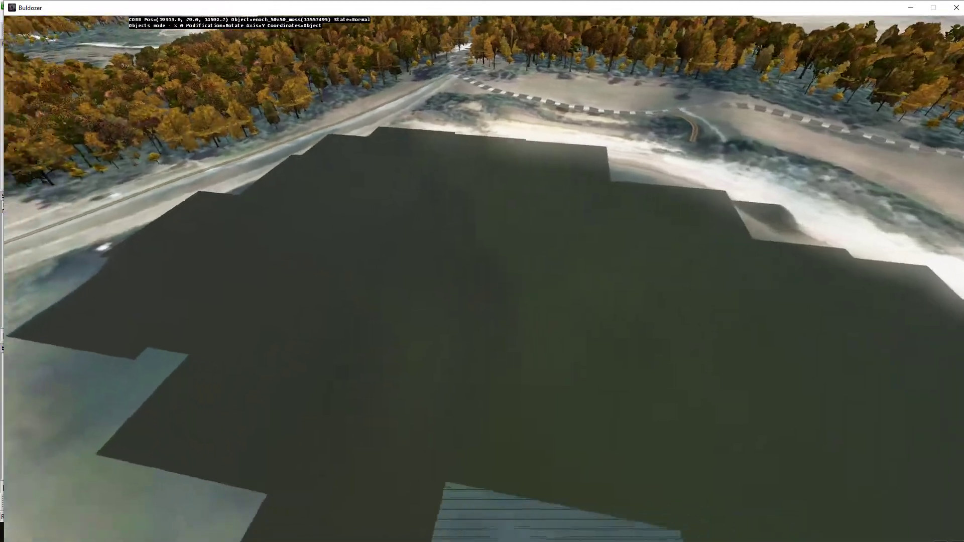
{"action": "key", "text": "s"}
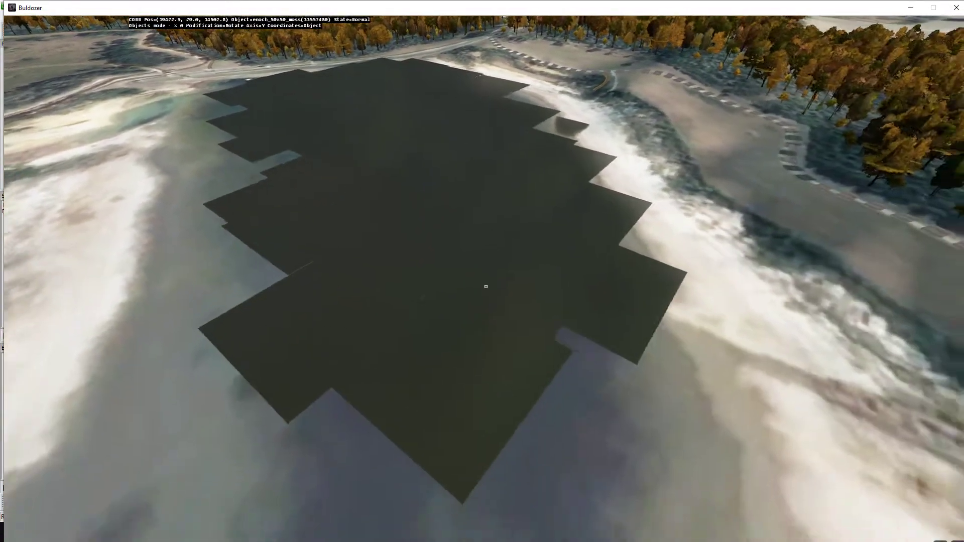
{"action": "key", "text": "w"}
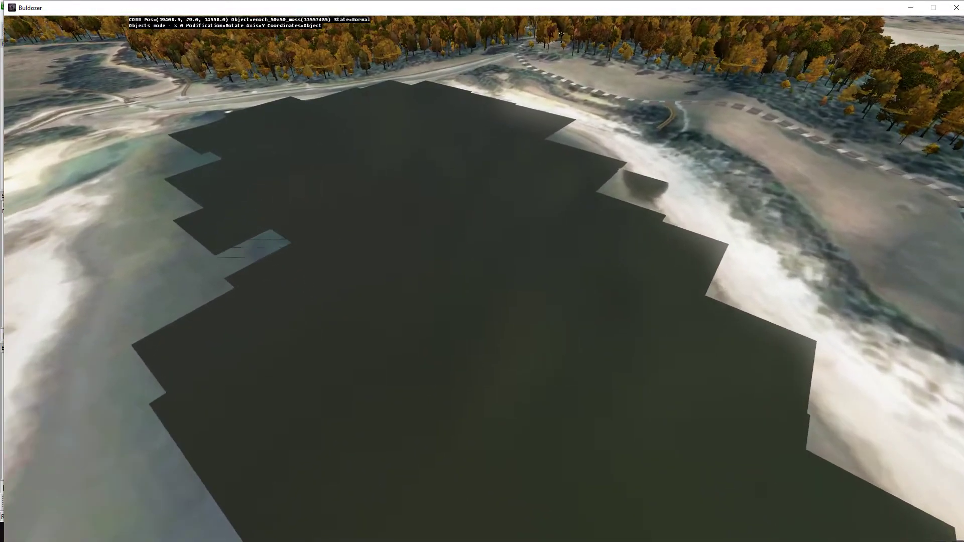
{"action": "key", "text": "s"}
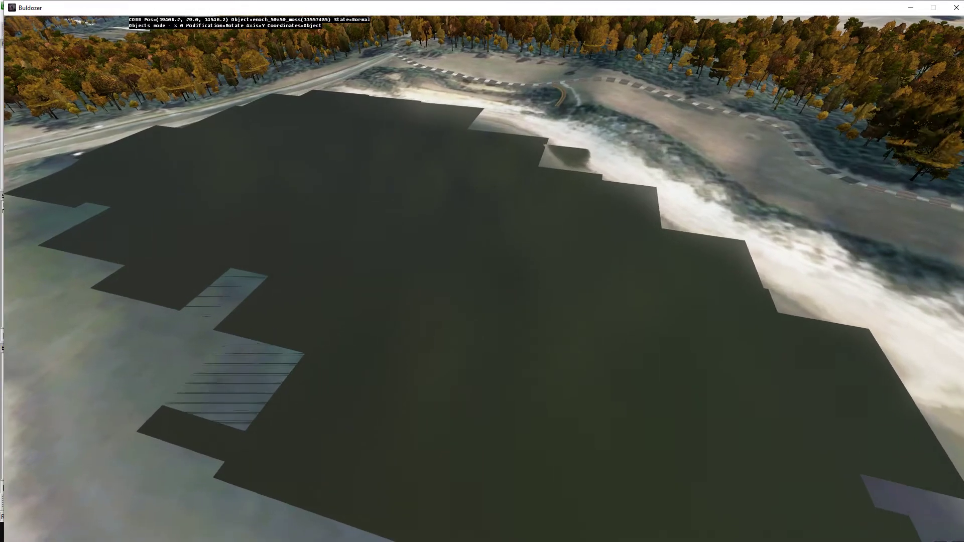
Return to Terrain Builder, delete all enoch_50x50_moss tiles filling the smaller pond, and check the emptied basin in Buldozer
{"action": "key", "text": "alt+Tab"}
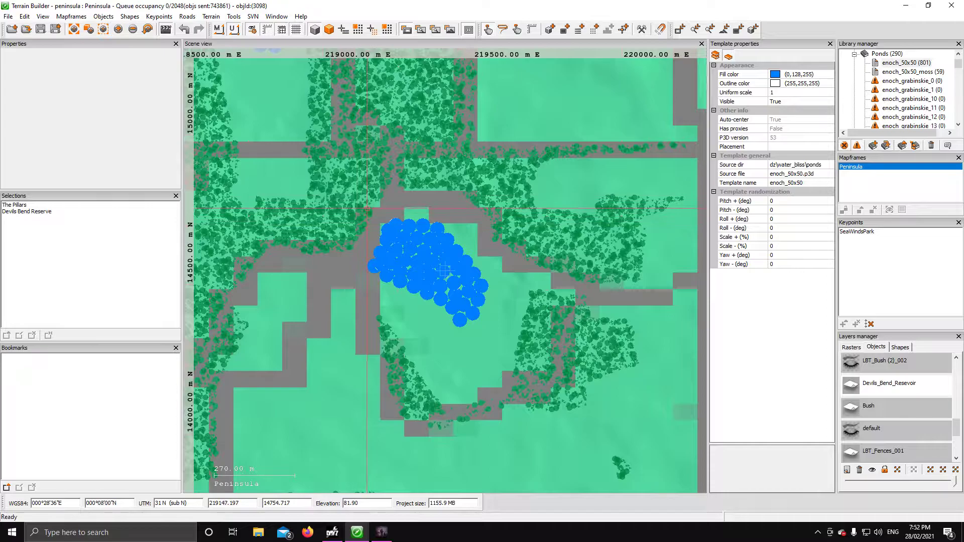
{"action": "left_click_drag", "start_coordinate": [496, 354], "coordinate": [499, 351]}
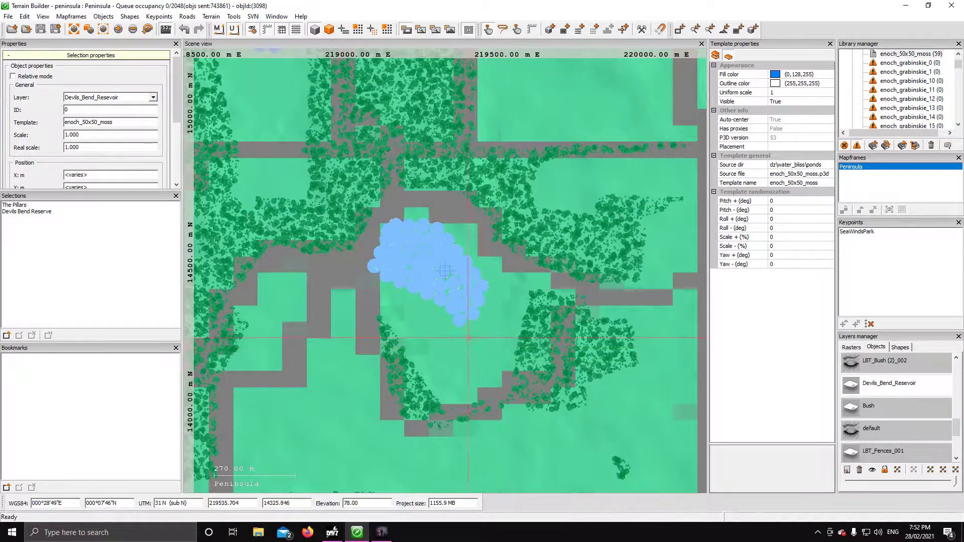
{"action": "key", "text": "Delete"}
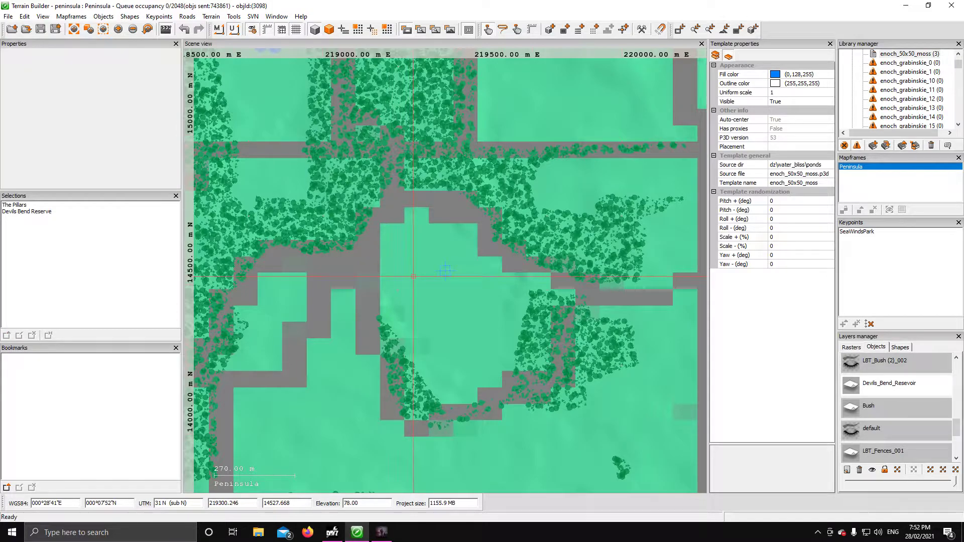
{"action": "left_click", "coordinate": [383, 532]}
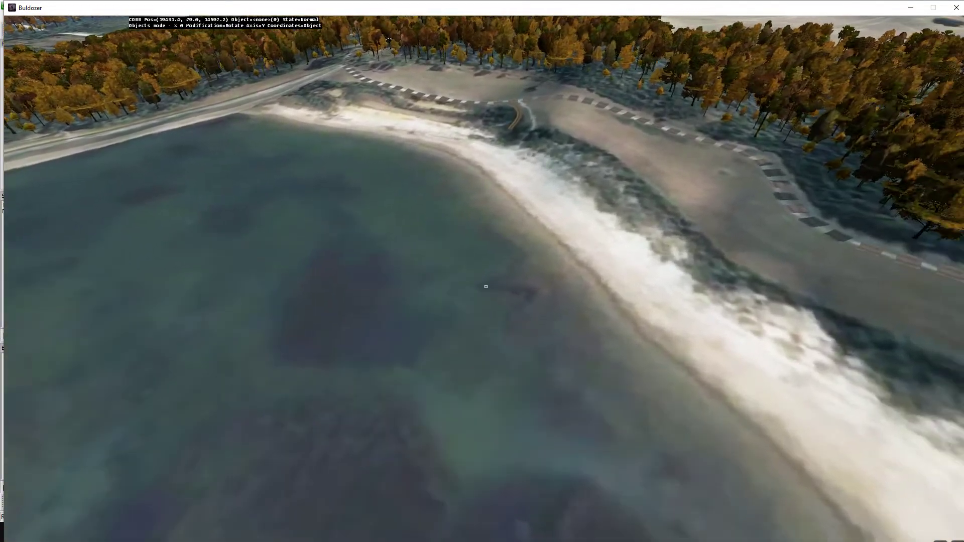
Back in Terrain Builder, place a single enoch_50x50_moss object on the emptied pond's northeast bank and view it in Buldozer
{"action": "key", "text": "alt+Tab"}
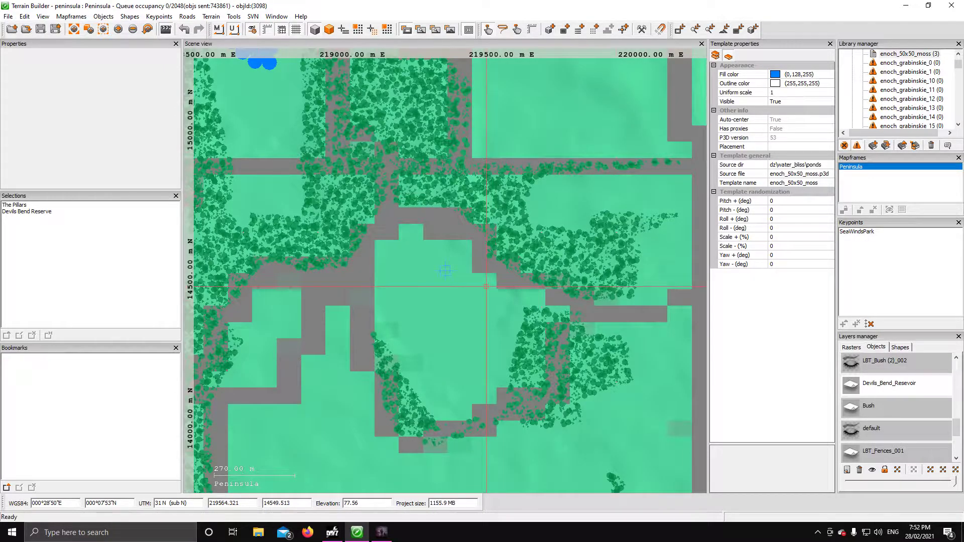
{"action": "scroll", "coordinate": [473, 296], "scroll_direction": "up", "scroll_amount": 3}
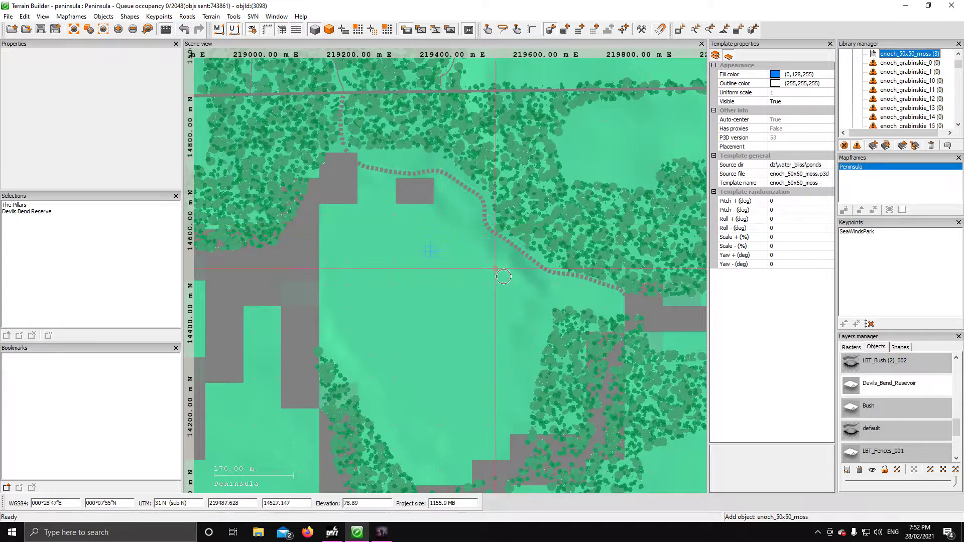
{"action": "left_click", "coordinate": [475, 238]}
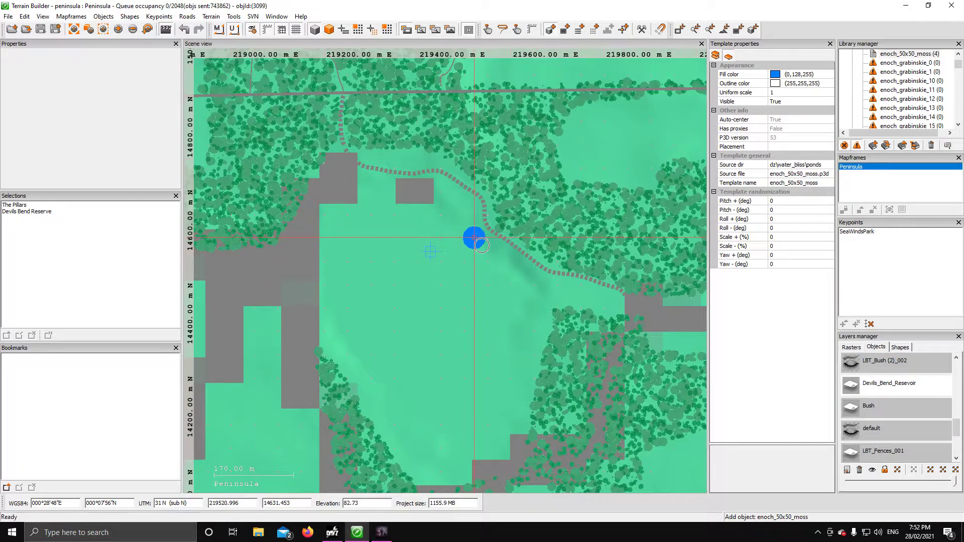
{"action": "left_click", "coordinate": [381, 533]}
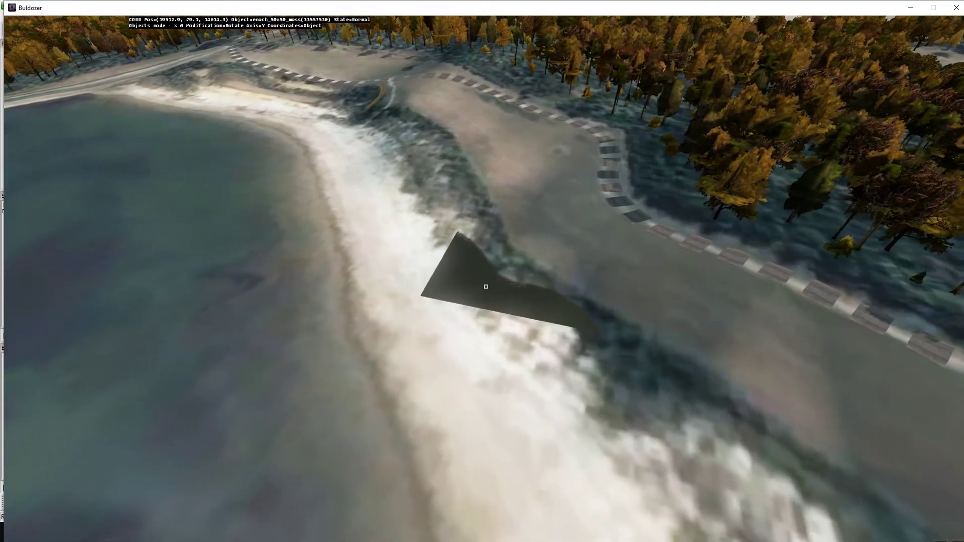
Move the moss pond tile off the bank to the shoreline near the curved path, adjusting its elevation
{"action": "left_click", "coordinate": [486, 286]}
{"action": "left_click_drag", "start_coordinate": [486, 287], "coordinate": [486, 286]}
{"action": "key", "text": "w"}
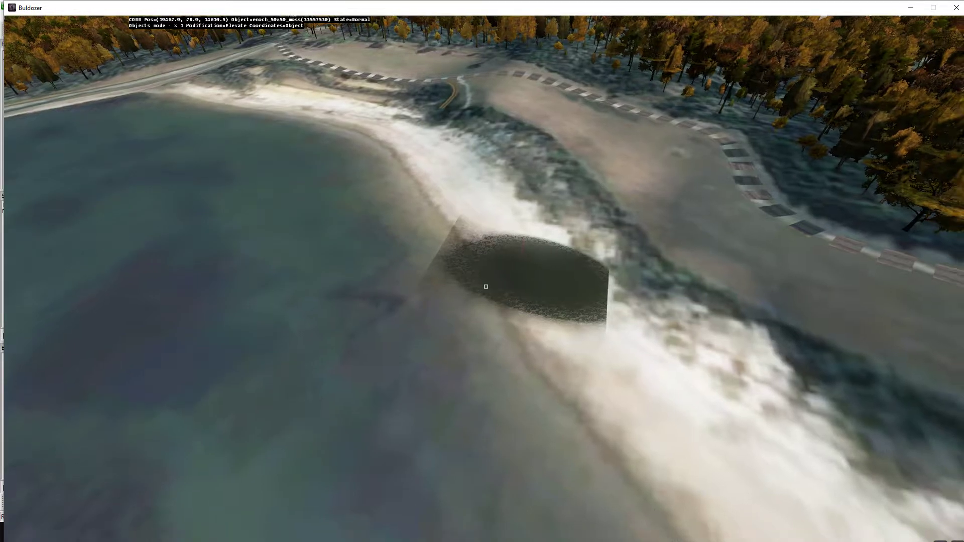
{"action": "left_click_drag", "start_coordinate": [486, 287], "coordinate": [486, 287]}
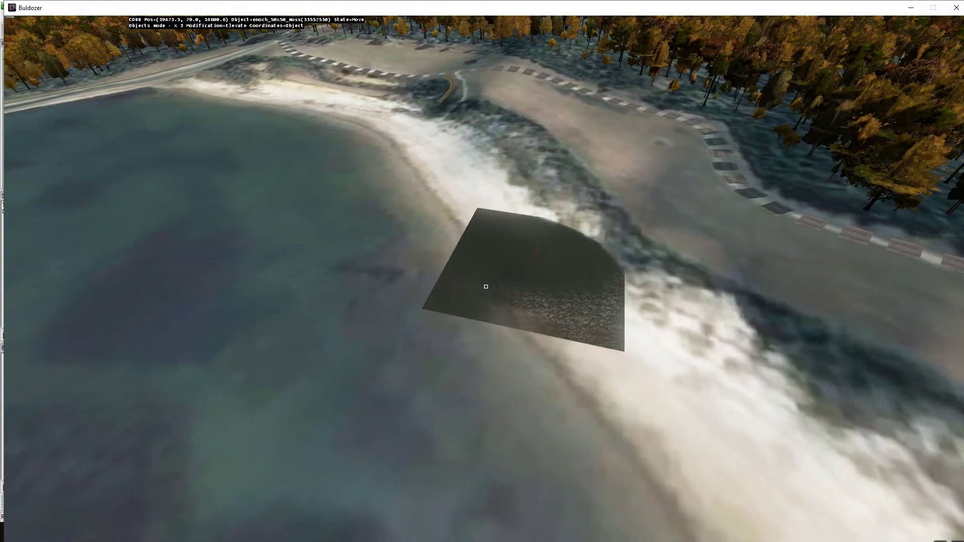
{"action": "right_click_drag", "start_coordinate": [486, 287], "coordinate": [486, 287]}
{"action": "left_click_drag", "start_coordinate": [486, 287], "coordinate": [486, 287]}
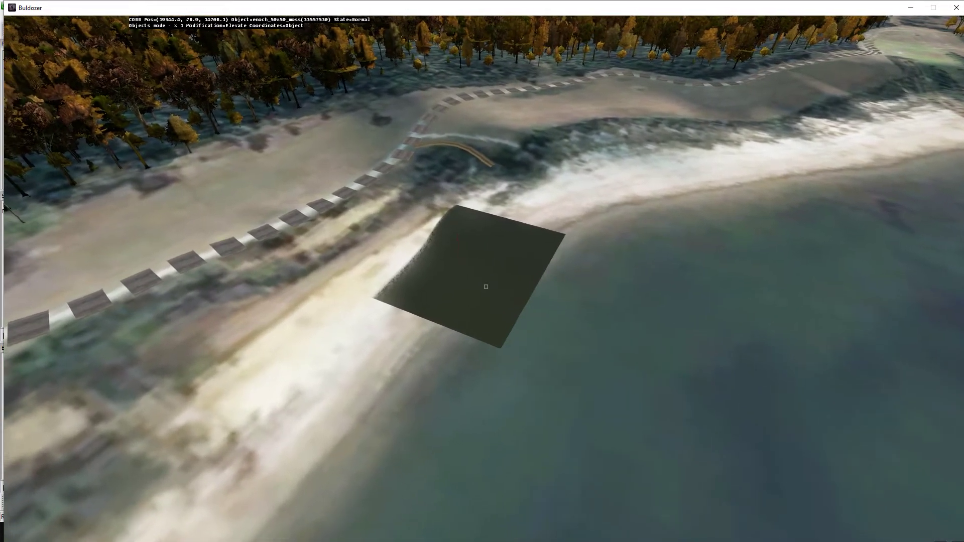
Fine-tune the pond tile's elevation while examining up close where its edge meets the sandy bank
{"action": "key", "text": "w"}
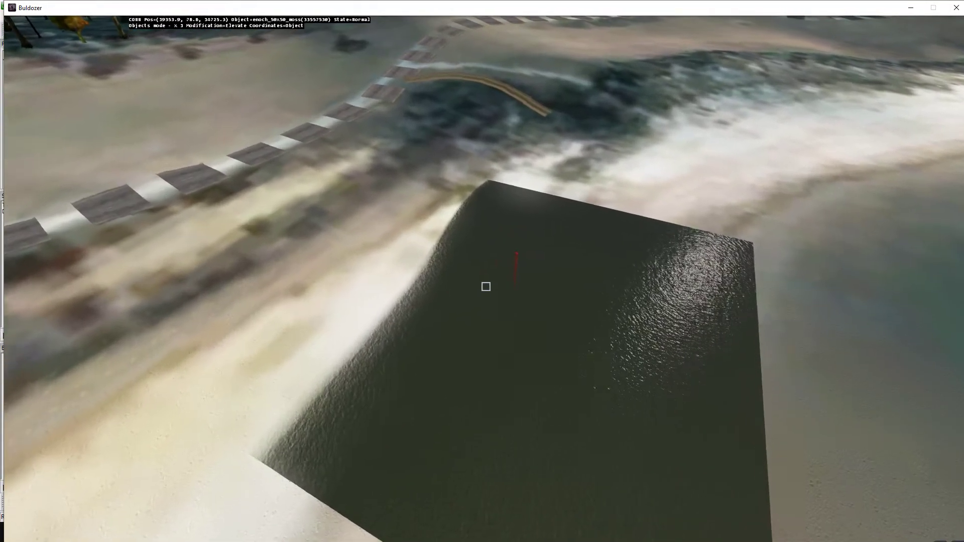
{"action": "key", "text": "w"}
{"action": "key", "text": "s"}
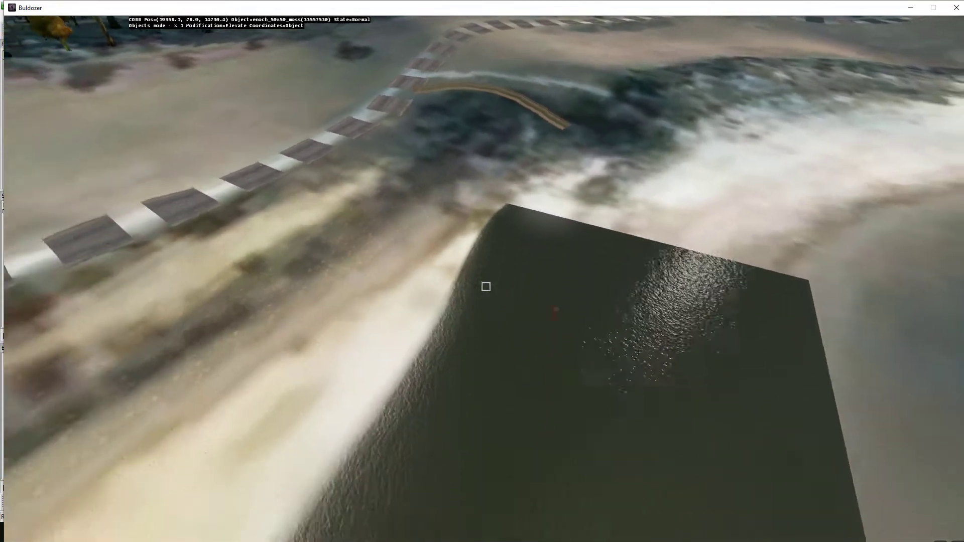
{"action": "key", "text": "w"}
{"action": "key", "text": "d"}
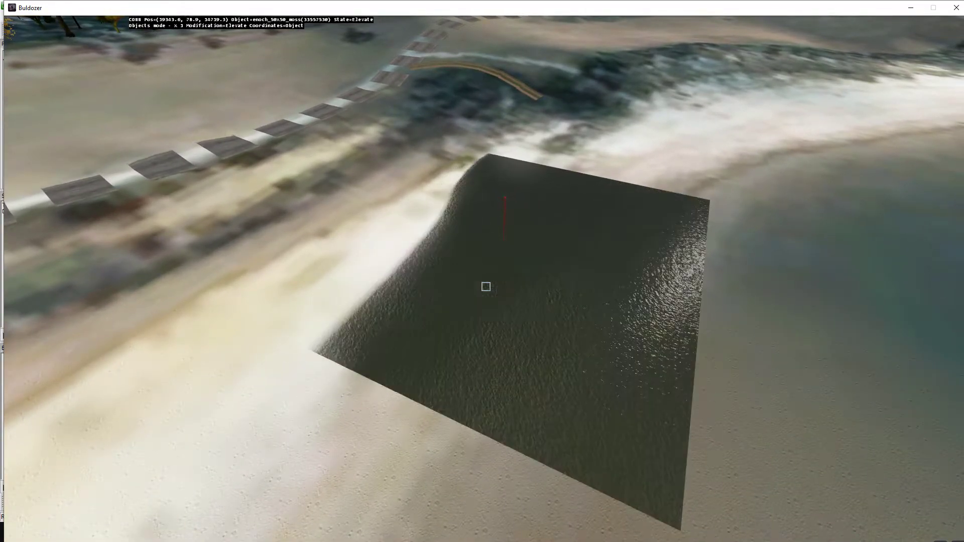
{"action": "key", "text": "a"}
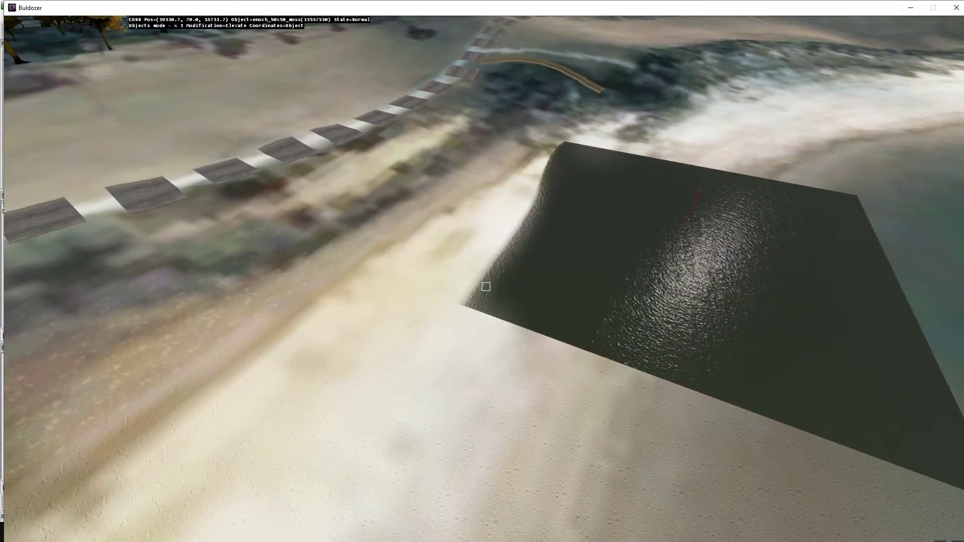
{"action": "key", "text": "d"}
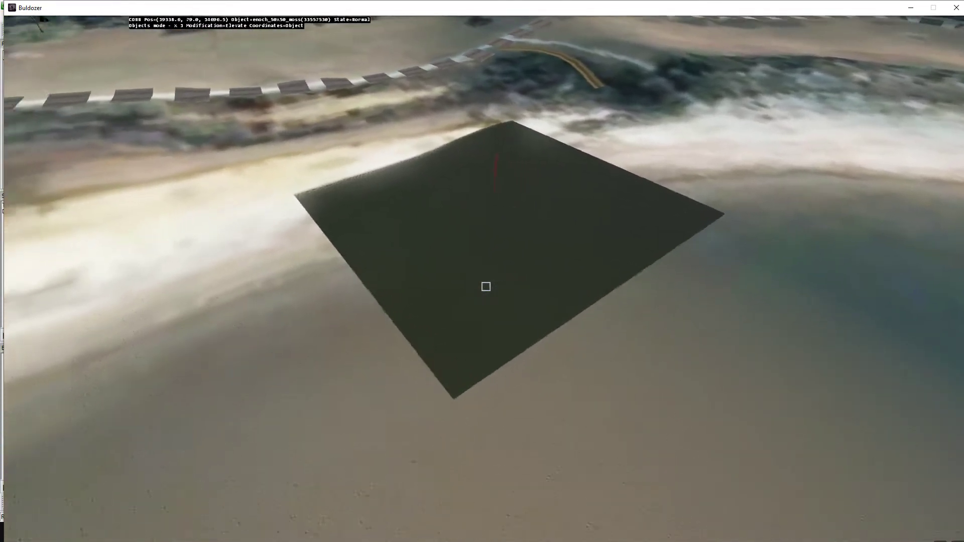
Inspect the raised pond tile from ground level and from above, checking its straight inner edges and the shoreline side
{"action": "key", "text": "z"}
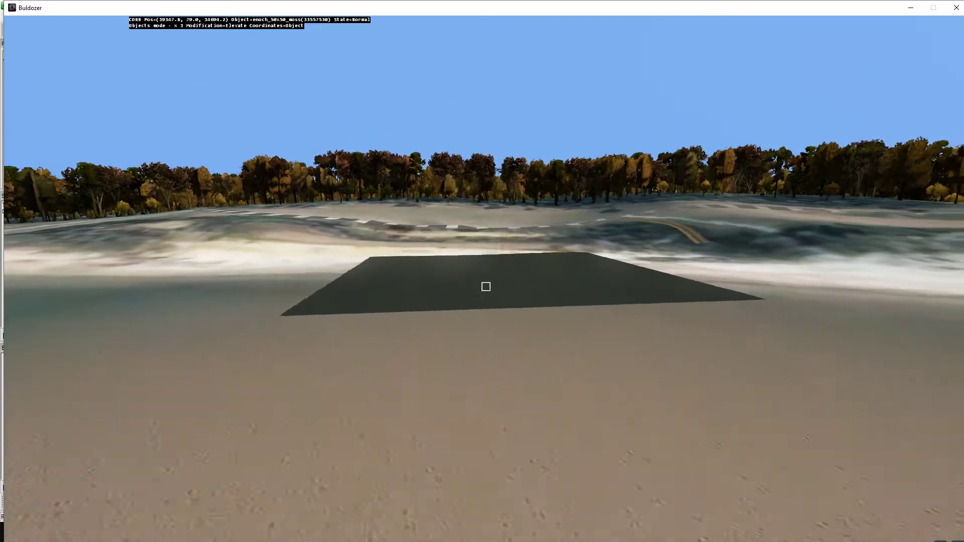
{"action": "key", "text": "q"}
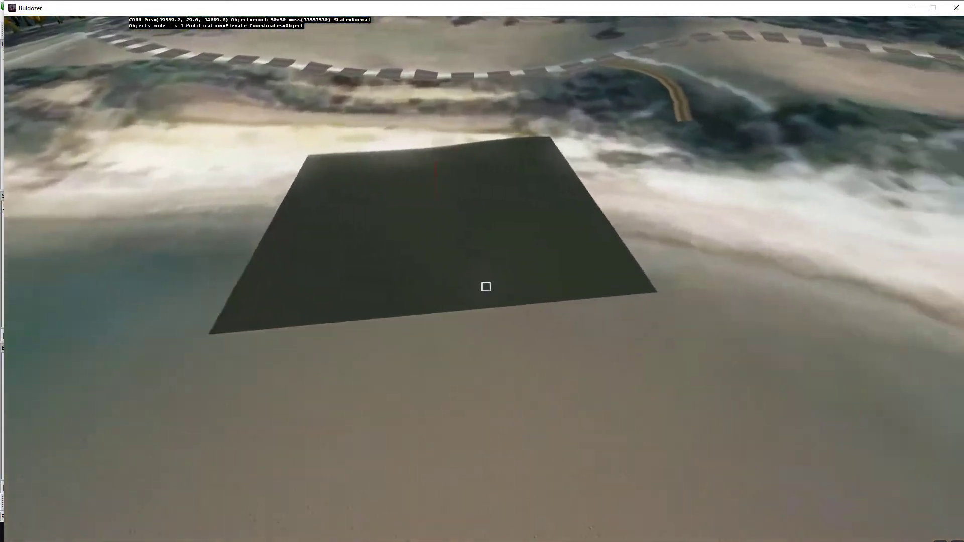
{"action": "key", "text": "w"}
{"action": "key", "text": "w"}
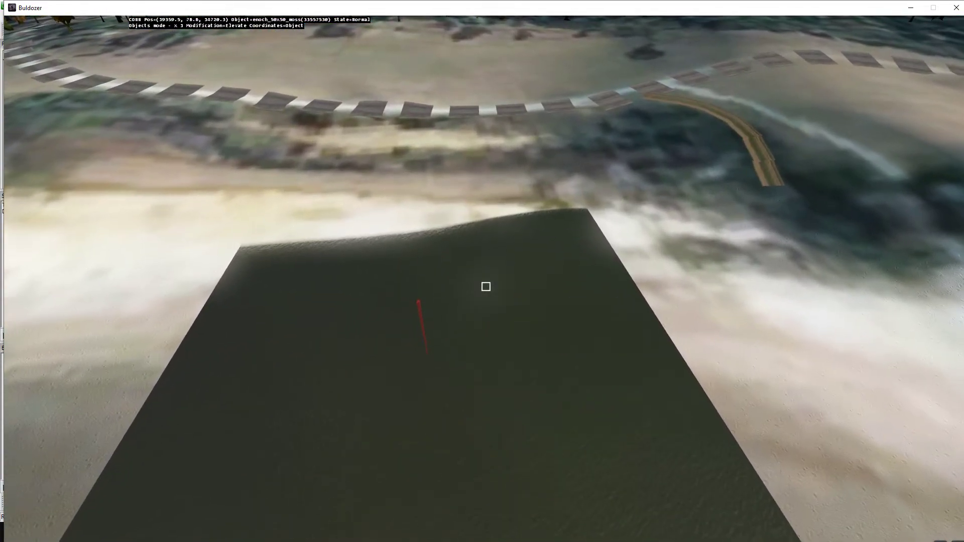
{"action": "key", "text": "s"}
{"action": "key", "text": "d"}
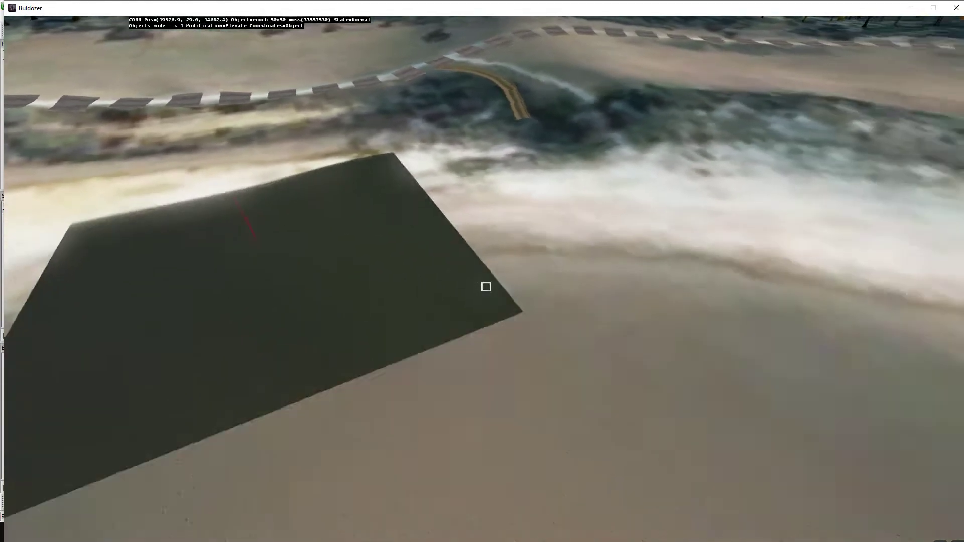
{"action": "key", "text": "a"}
{"action": "key", "text": "w"}
{"action": "key", "text": "s"}
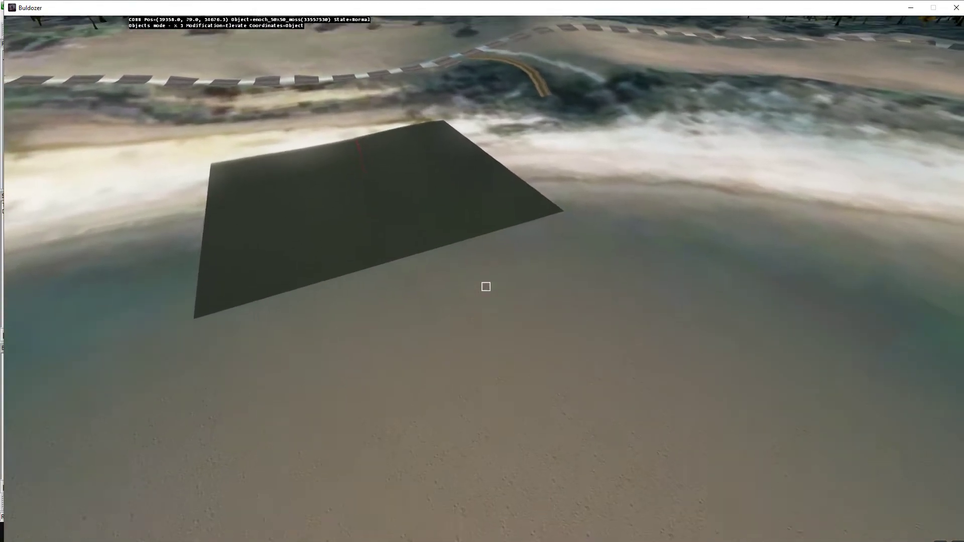
{"action": "key", "text": "w"}
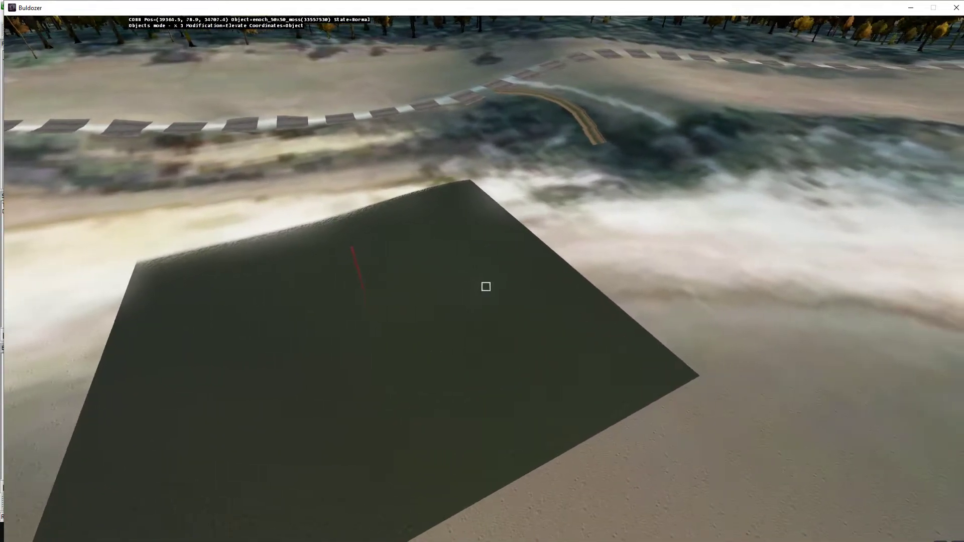
Back in Terrain Builder, focus on the placed pond tile and enlarge the object properties area to show its elevation values
{"action": "key", "text": "alt+Tab"}
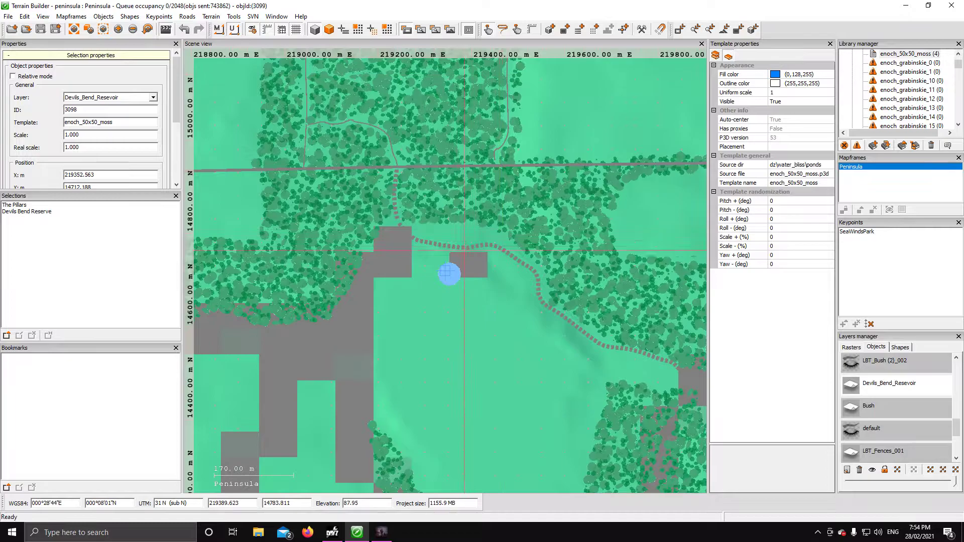
{"action": "scroll", "coordinate": [454, 273], "scroll_direction": "up", "scroll_amount": 5}
{"action": "scroll", "coordinate": [454, 273], "scroll_direction": "up", "scroll_amount": 1}
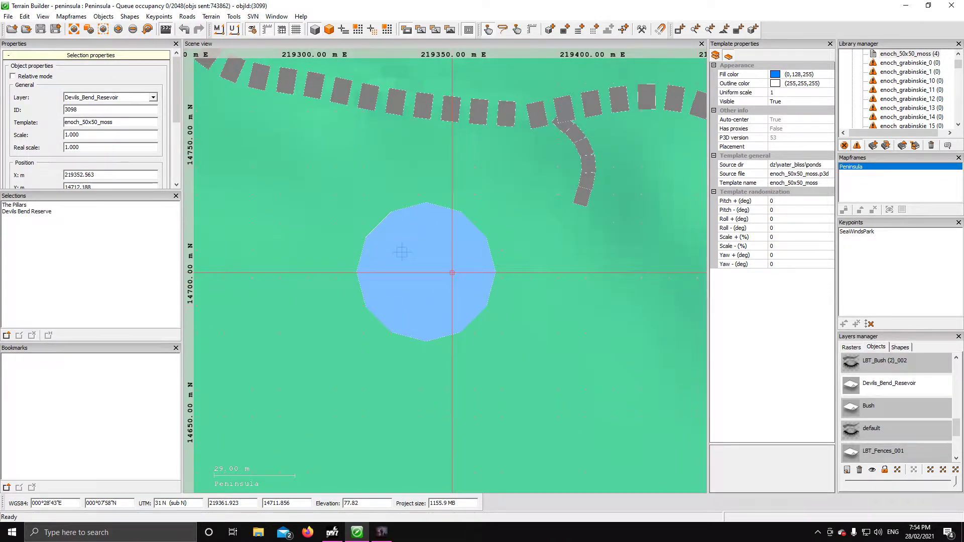
{"action": "left_click", "coordinate": [577, 268]}
{"action": "left_click", "coordinate": [431, 266]}
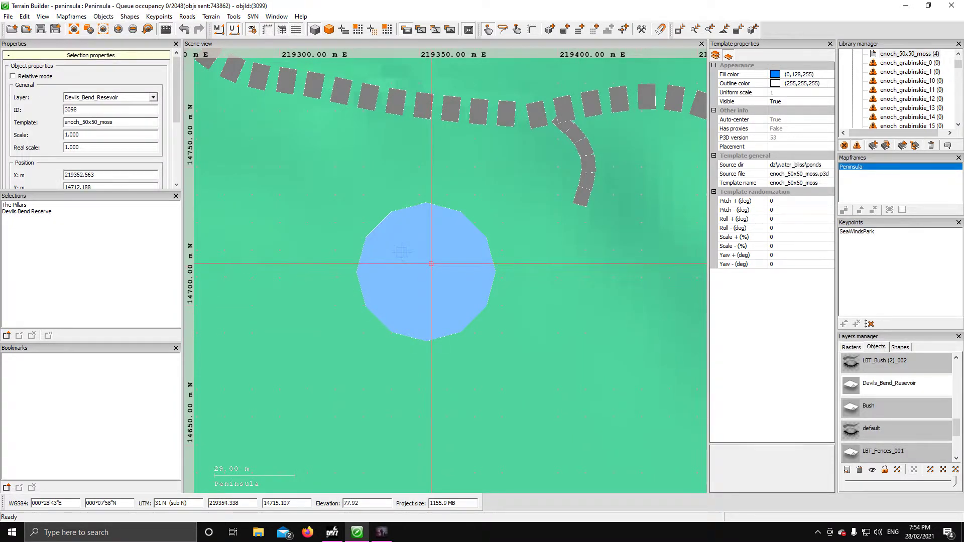
{"action": "left_click", "coordinate": [277, 16]}
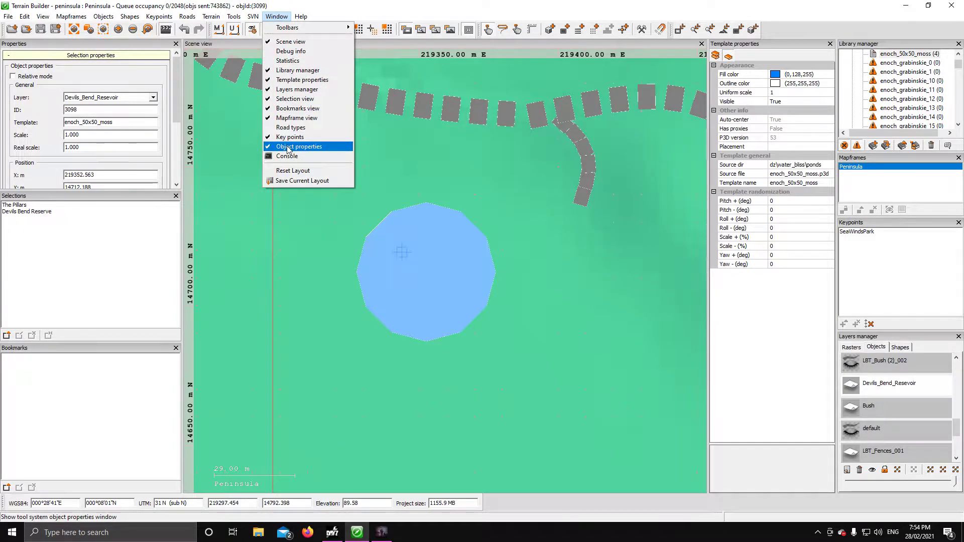
{"action": "left_click", "coordinate": [94, 46]}
{"action": "left_click_drag", "start_coordinate": [97, 196], "coordinate": [102, 273]}
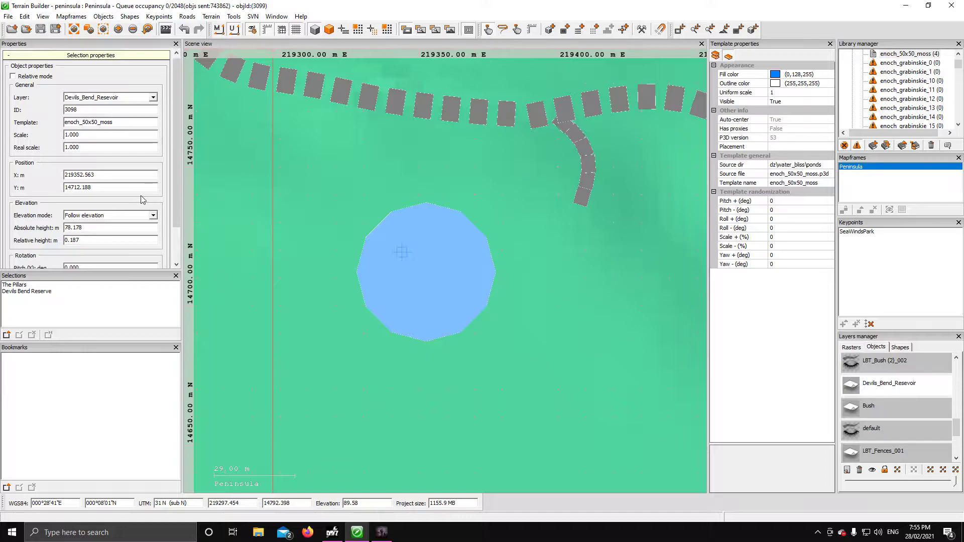
{"action": "scroll", "coordinate": [141, 196], "scroll_direction": "down", "scroll_amount": 2}
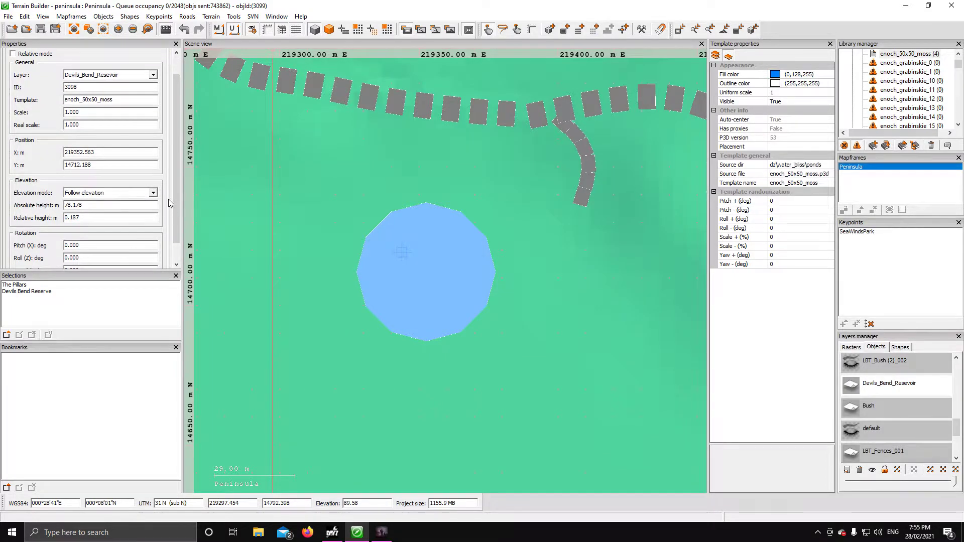
Record the pond tile's absolute height, 78.178, in a new Notepad document
{"action": "double_click", "coordinate": [88, 208]}
{"action": "left_click", "coordinate": [81, 207]}
{"action": "left_click", "coordinate": [127, 537]}
{"action": "type", "text": "notepad"}
{"action": "key", "text": "Return"}
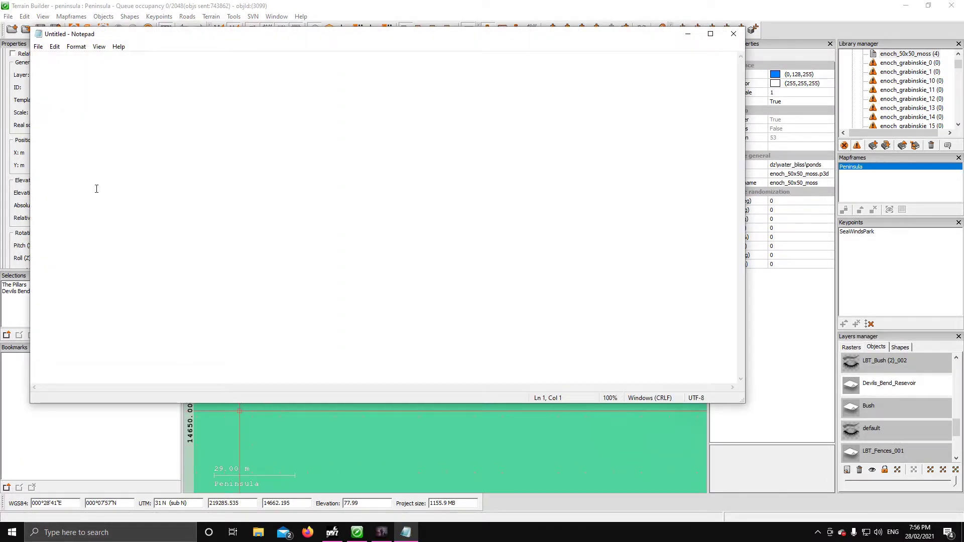
{"action": "type", "text": "78.439"}
{"action": "left_click_drag", "start_coordinate": [103, 35], "coordinate": [227, 70]}
{"action": "left_click_drag", "start_coordinate": [180, 99], "coordinate": [171, 98]}
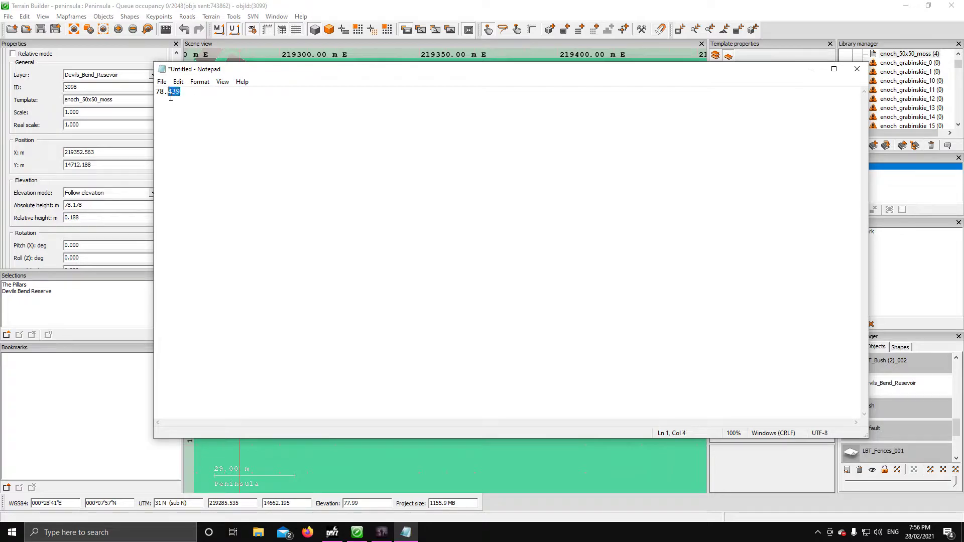
{"action": "type", "text": "178"}
Back in Terrain Builder, add a second enoch_50x50_moss object just southwest of the first pond tile, slightly overlapping it
{"action": "left_click", "coordinate": [271, 6]}
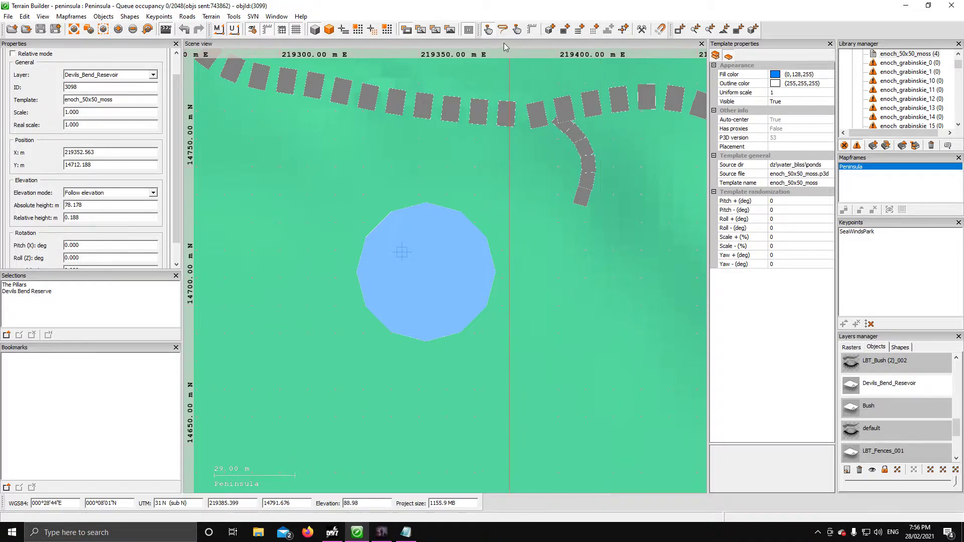
{"action": "left_click", "coordinate": [550, 30]}
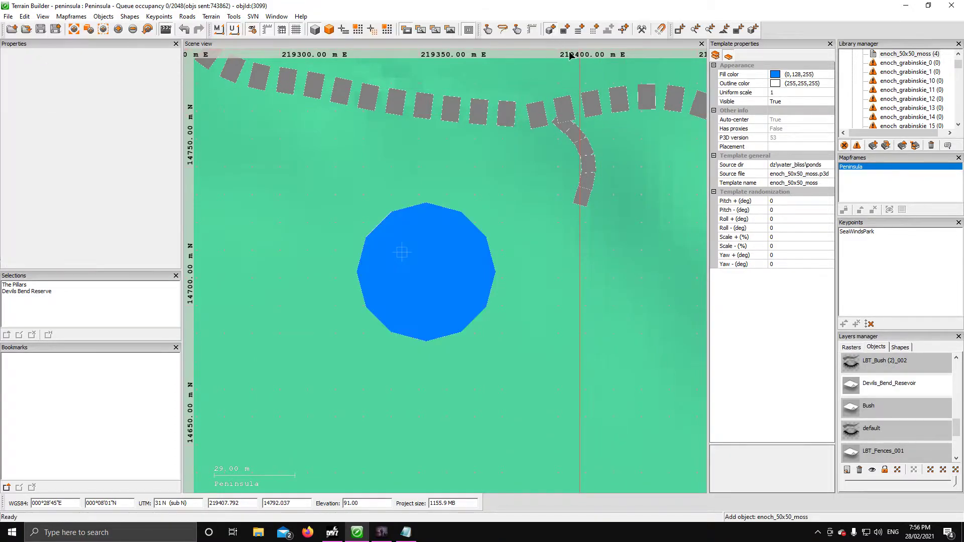
{"action": "left_click", "coordinate": [883, 53]}
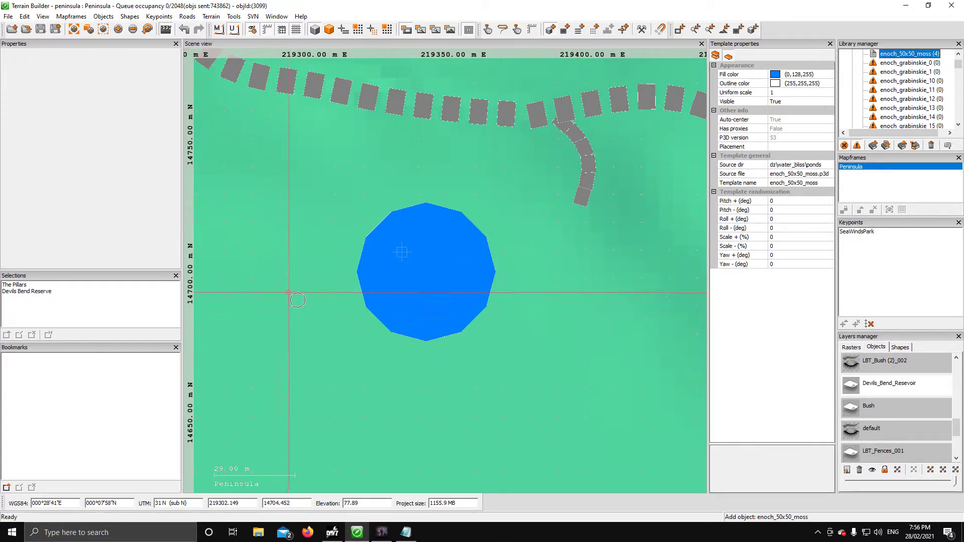
{"action": "left_click", "coordinate": [307, 304]}
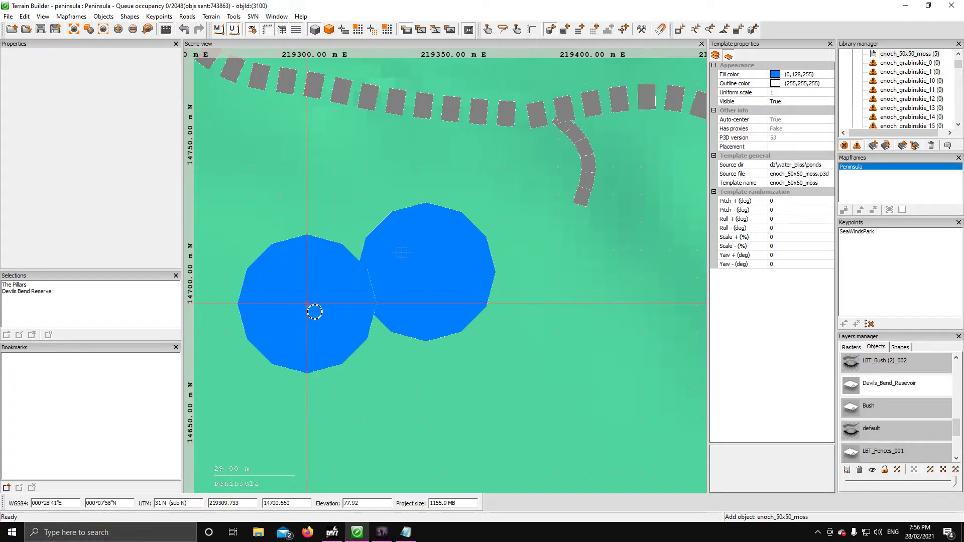
Set the second pond tile's absolute height to 78.178 using the value copied from Notepad
{"action": "left_click", "coordinate": [487, 31]}
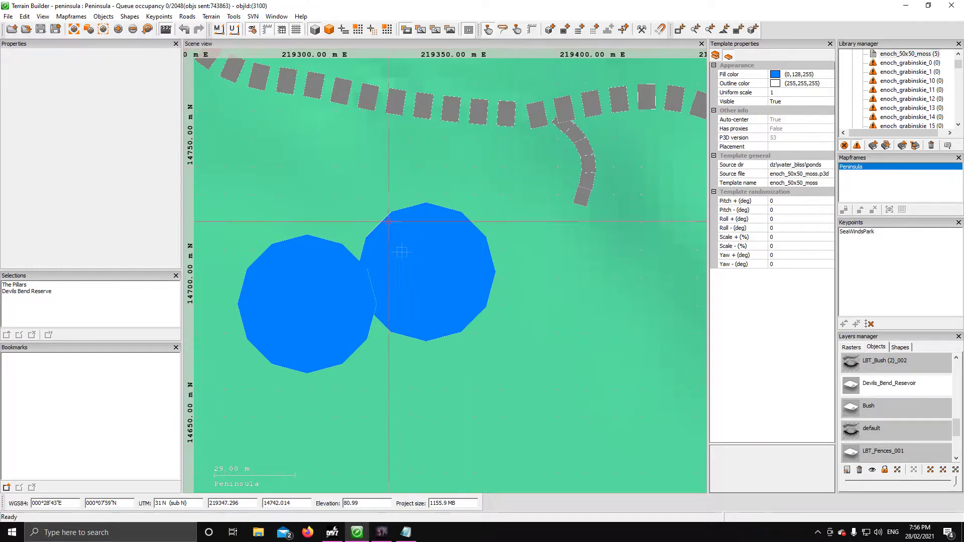
{"action": "left_click", "coordinate": [320, 276]}
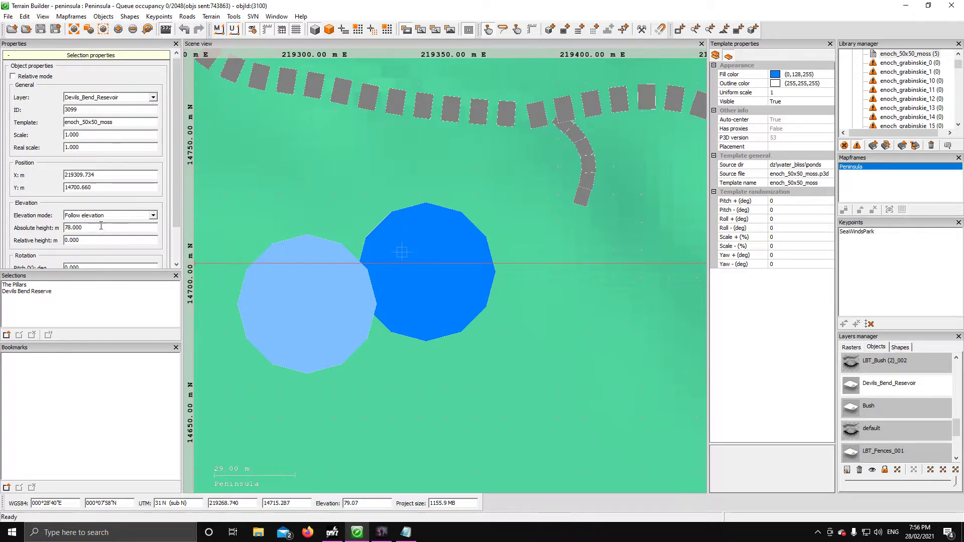
{"action": "scroll", "coordinate": [101, 226], "scroll_direction": "down", "scroll_amount": 3}
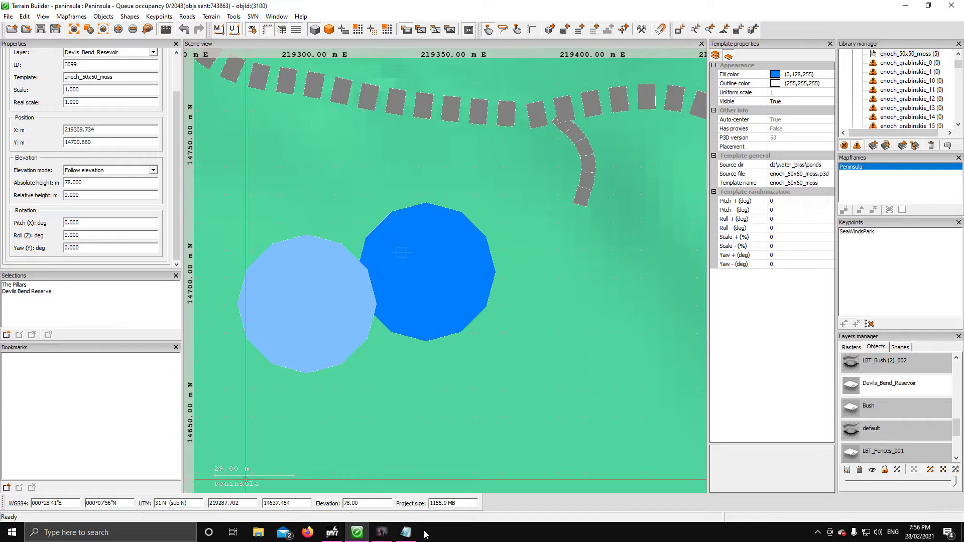
{"action": "left_click", "coordinate": [407, 531]}
{"action": "left_click_drag", "start_coordinate": [192, 99], "coordinate": [157, 99]}
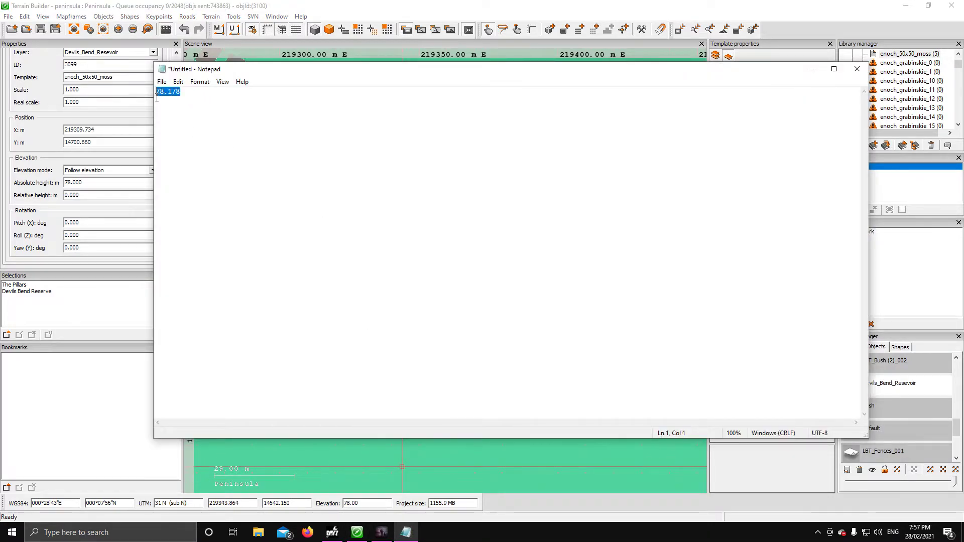
{"action": "right_click", "coordinate": [175, 96]}
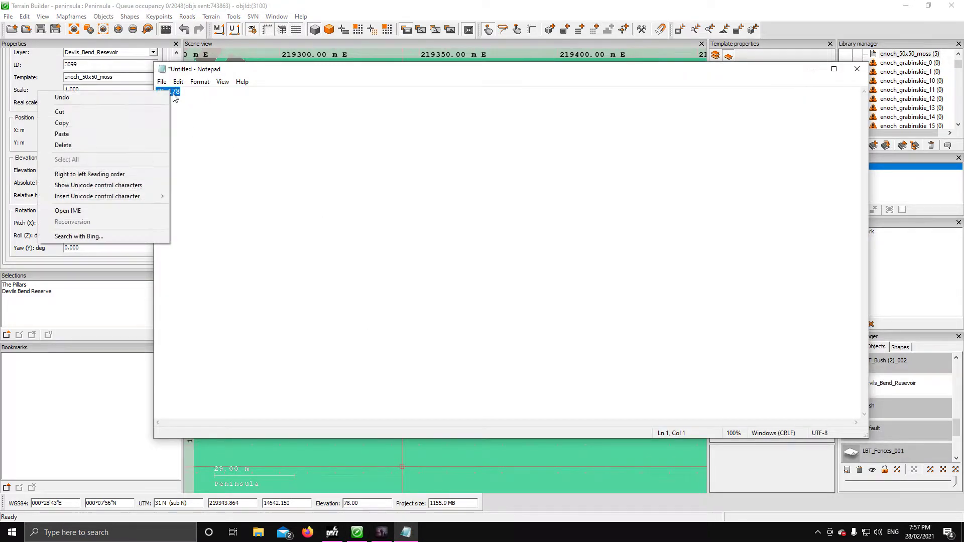
{"action": "left_click", "coordinate": [93, 123]}
{"action": "left_click", "coordinate": [97, 187]}
{"action": "double_click", "coordinate": [73, 183]}
{"action": "key", "text": "ctrl+v"}
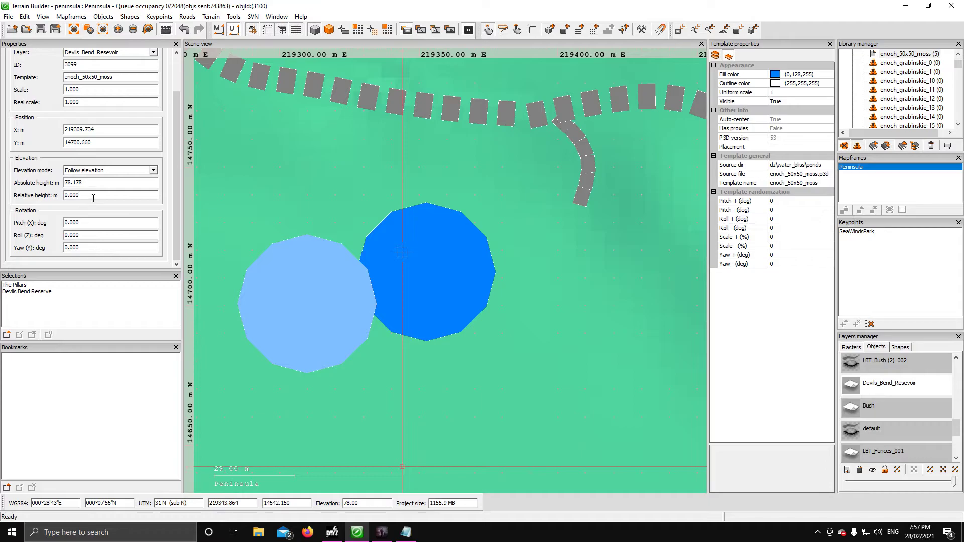
In Buldozer, move the second pond tile toward the sandy shoreline so it sits nearly flush beside the first tile
{"action": "left_click", "coordinate": [386, 535]}
{"action": "key", "text": "s"}
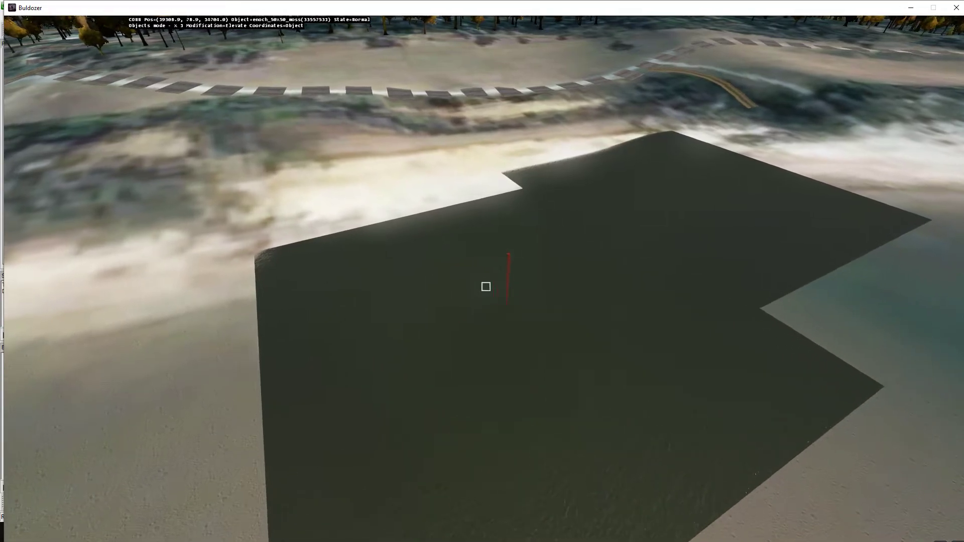
{"action": "key", "text": "w"}
{"action": "key", "text": "a"}
{"action": "key", "text": "w"}
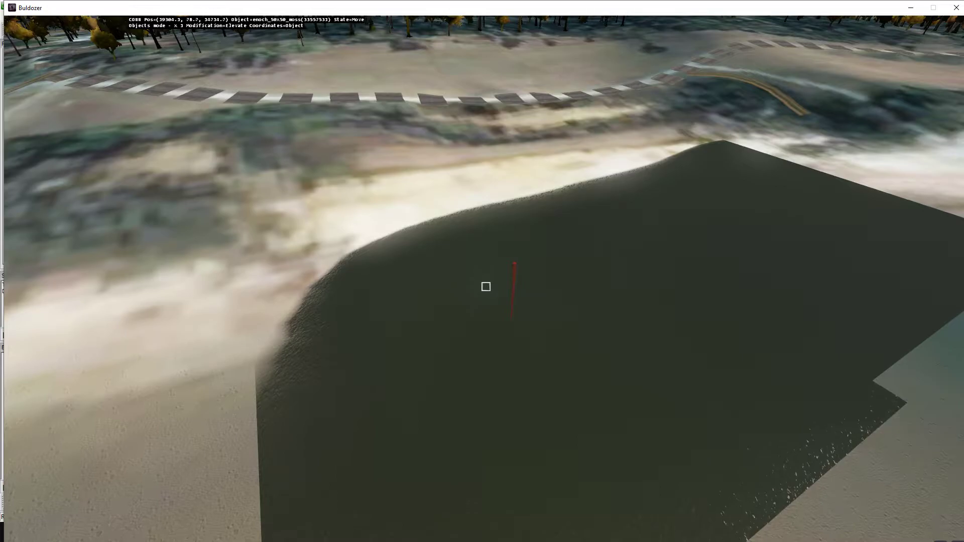
{"action": "key", "text": "d"}
{"action": "key", "text": "s"}
{"action": "key", "text": "w"}
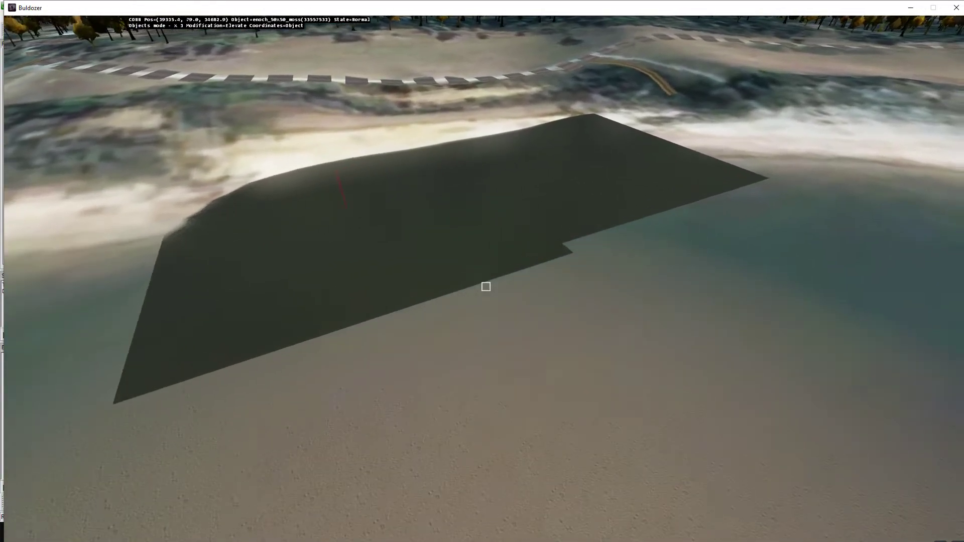
Inspect the two adjoining pond tiles from above and from ground level, checking the seam and the shoreline edge
{"action": "key", "text": "d"}
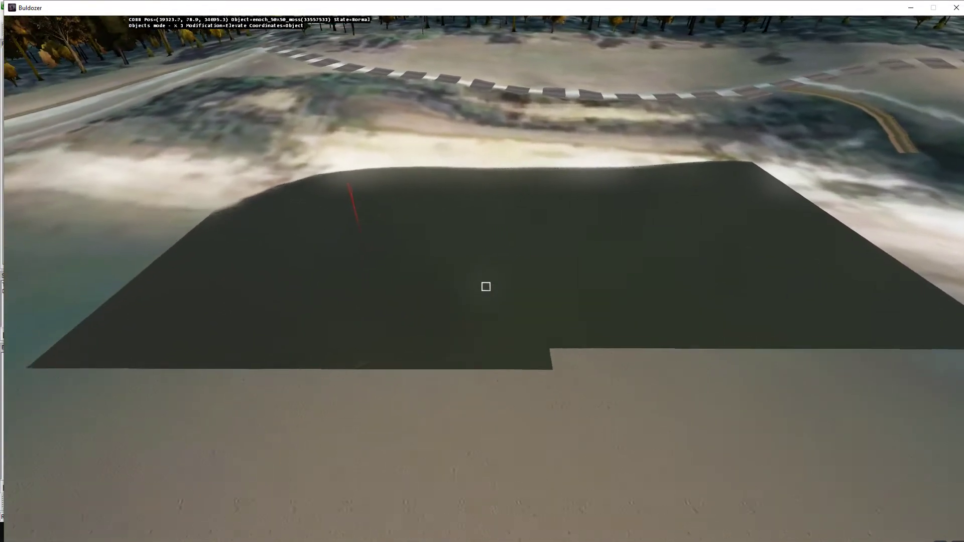
{"action": "key", "text": "z"}
{"action": "key", "text": "w"}
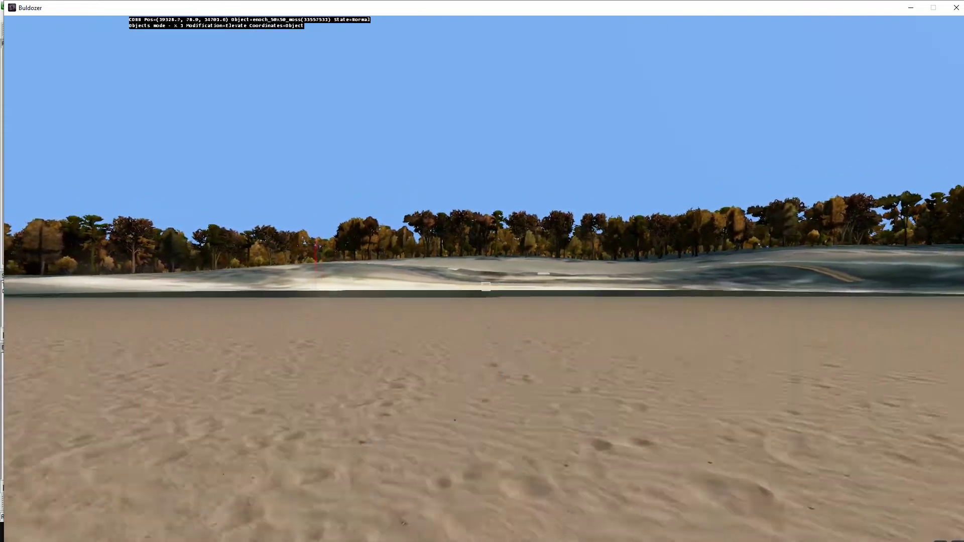
{"action": "key", "text": "q"}
{"action": "key", "text": "a"}
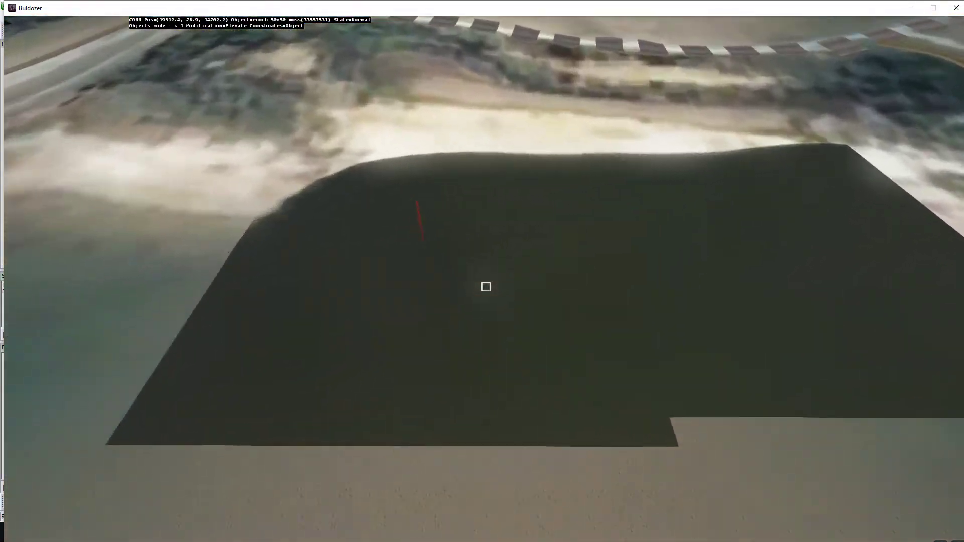
{"action": "key", "text": "s"}
{"action": "key", "text": "d"}
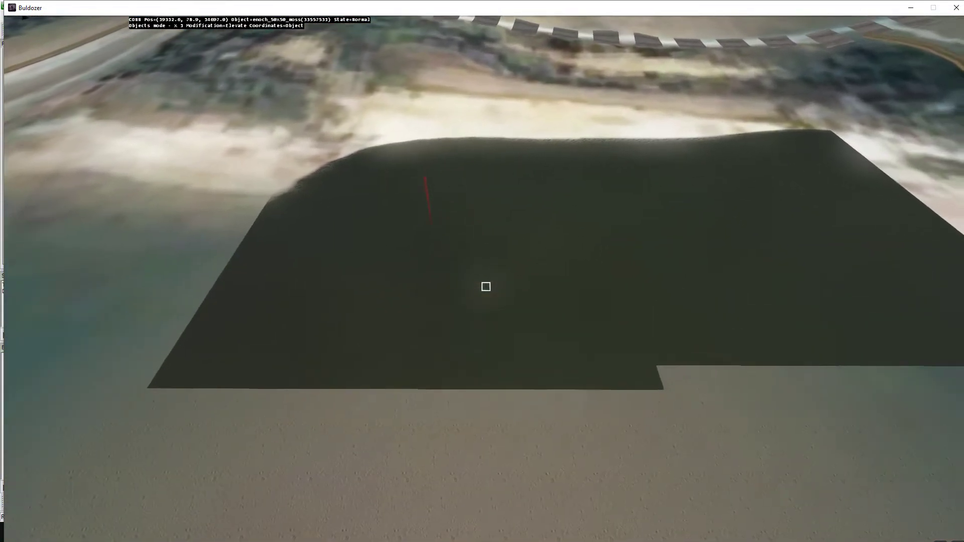
{"action": "key", "text": "d"}
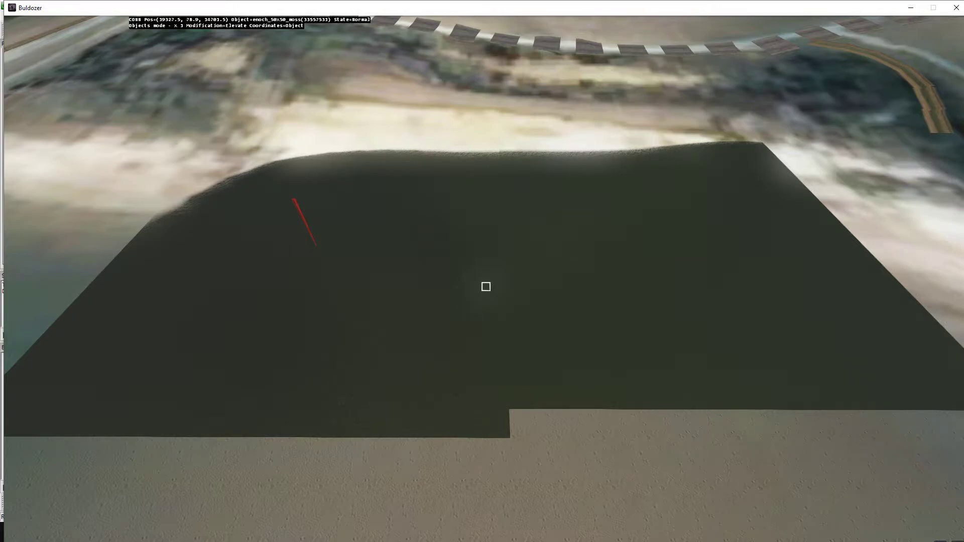
Back in Terrain Builder, add more enoch_50x50_moss objects on both sides of the existing pair, forming an arc along the northern shoreline
{"action": "key", "text": "alt+Tab"}
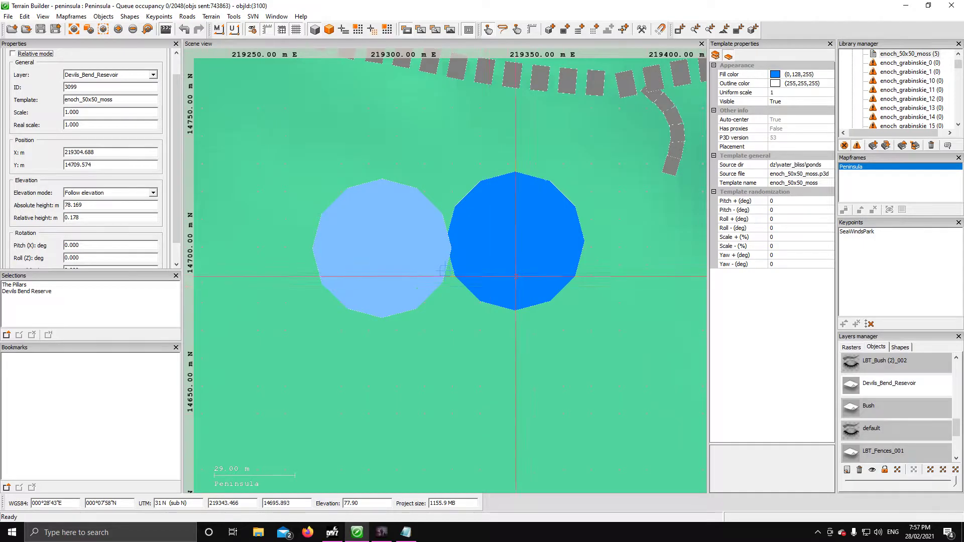
{"action": "scroll", "coordinate": [417, 316], "scroll_direction": "down", "scroll_amount": 5}
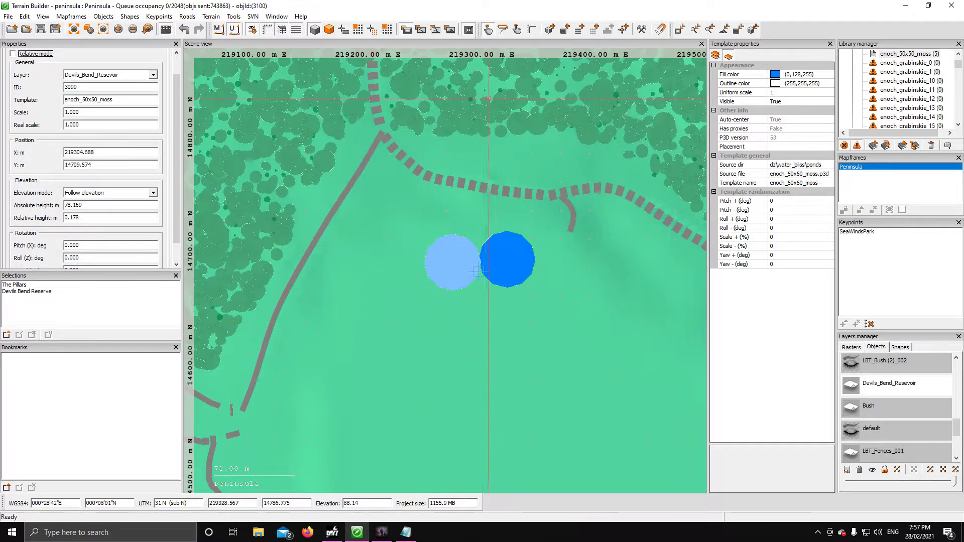
{"action": "left_click", "coordinate": [550, 29]}
{"action": "left_click", "coordinate": [883, 54]}
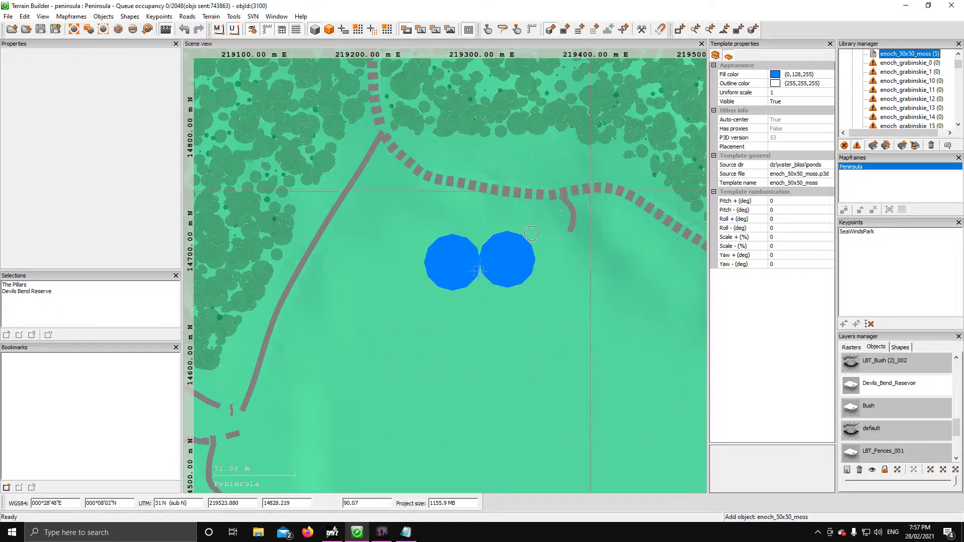
{"action": "left_click", "coordinate": [406, 289]}
{"action": "left_click", "coordinate": [407, 289]}
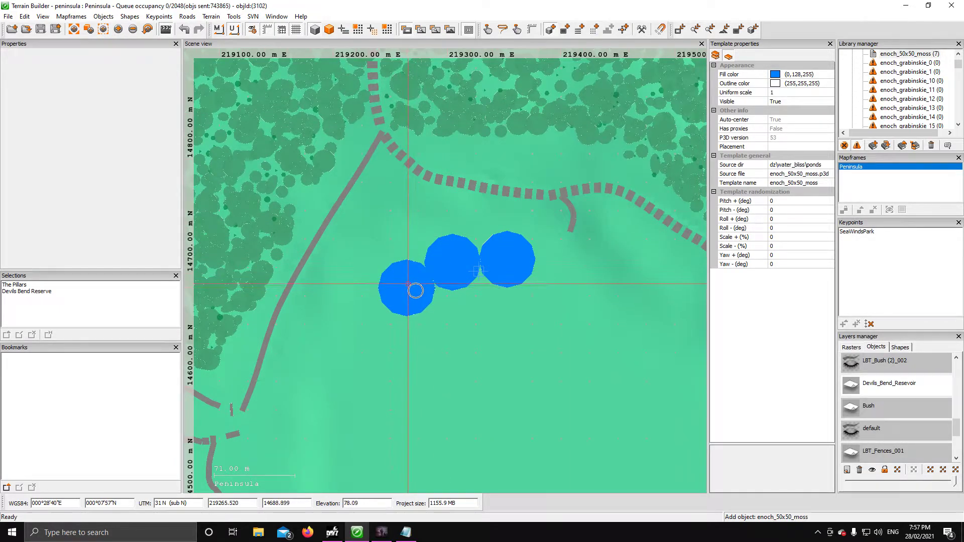
{"action": "left_click", "coordinate": [367, 327]}
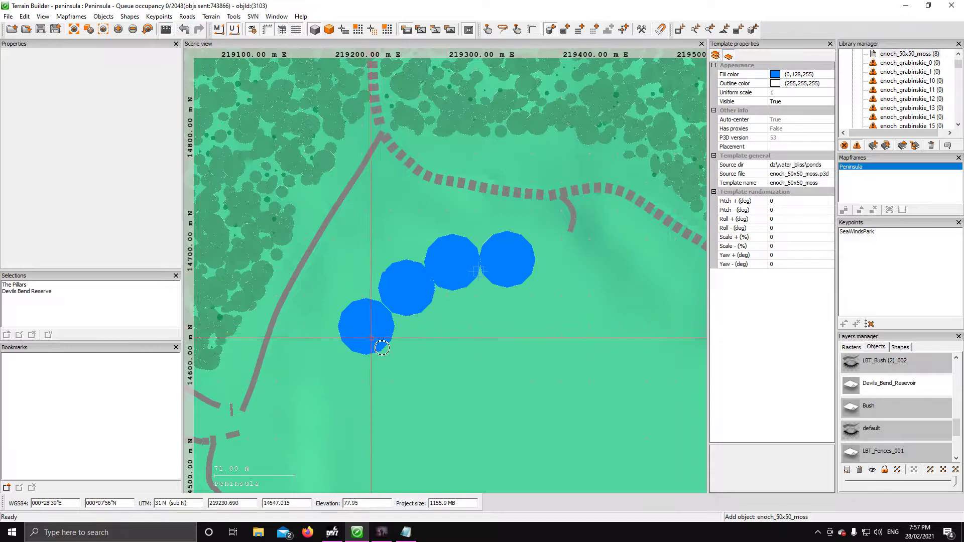
{"action": "left_click", "coordinate": [559, 267]}
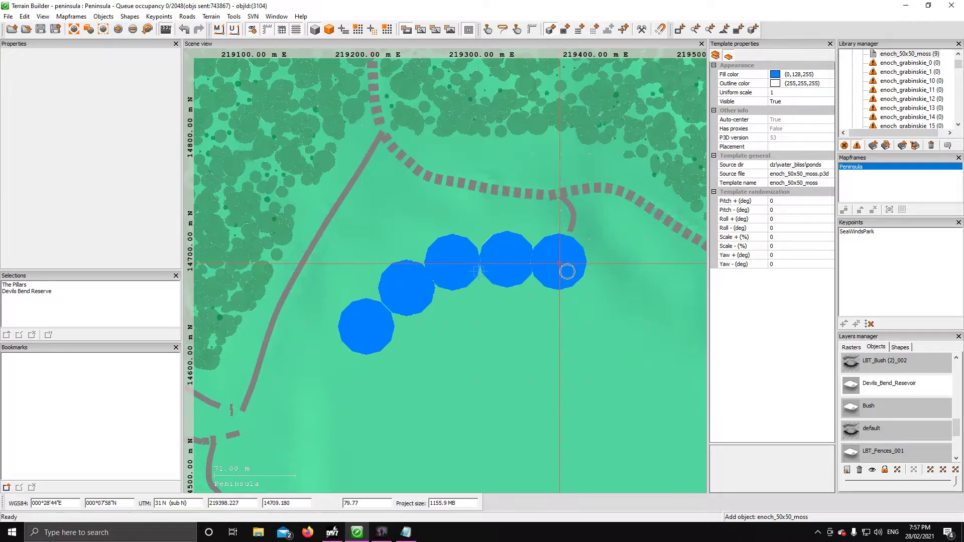
{"action": "left_click", "coordinate": [610, 279]}
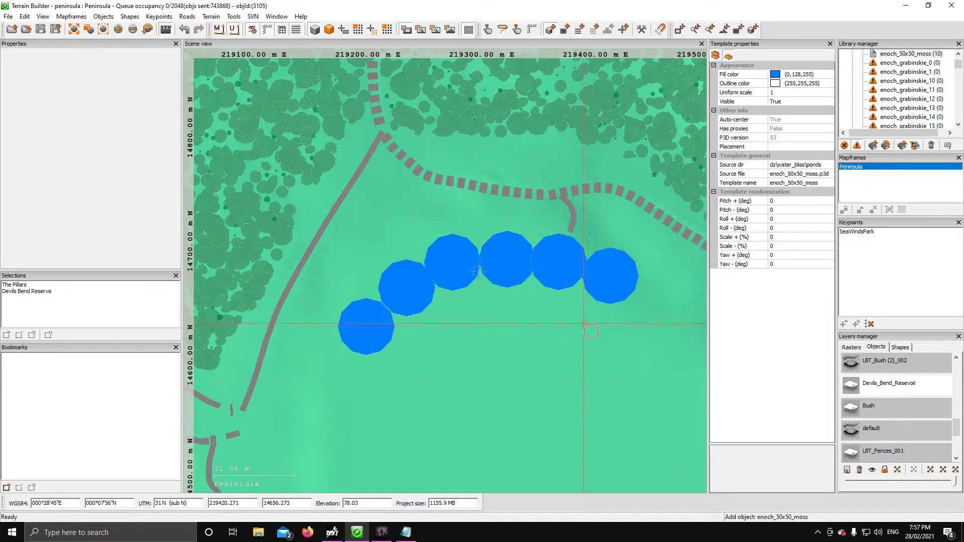
Add five more enoch_50x50_moss objects as a second row beneath the arc, working from east to west
{"action": "left_click", "coordinate": [586, 324]}
{"action": "left_click", "coordinate": [543, 323]}
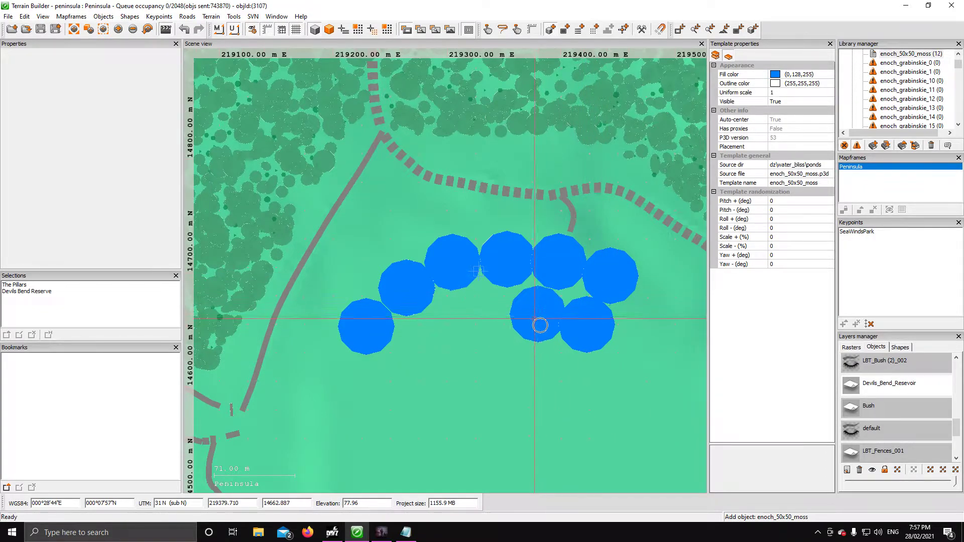
{"action": "left_click", "coordinate": [487, 316]}
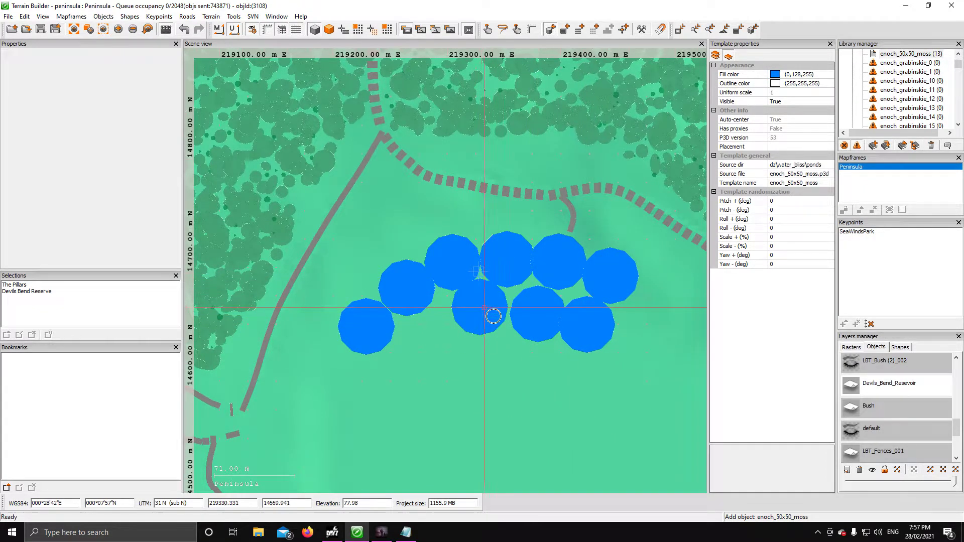
{"action": "left_click", "coordinate": [441, 336]}
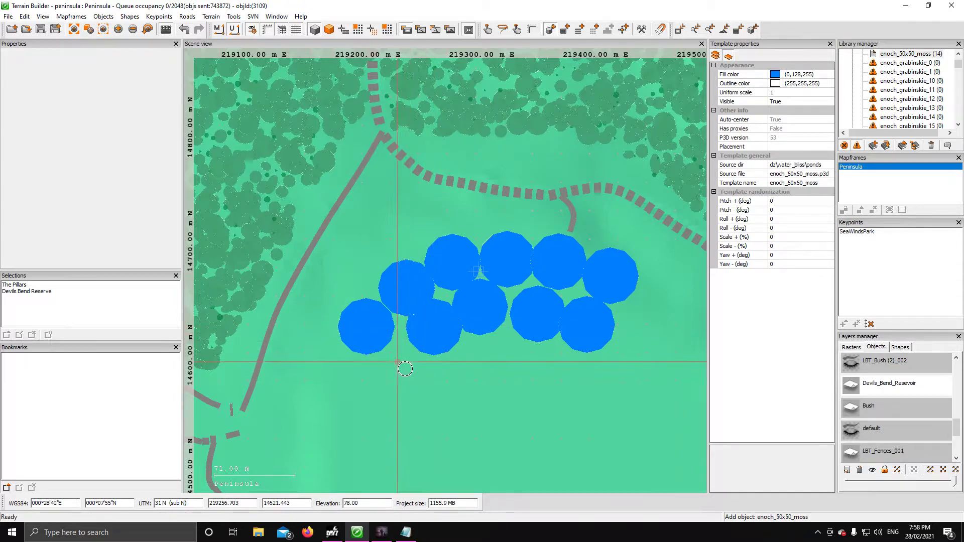
{"action": "left_click", "coordinate": [405, 369]}
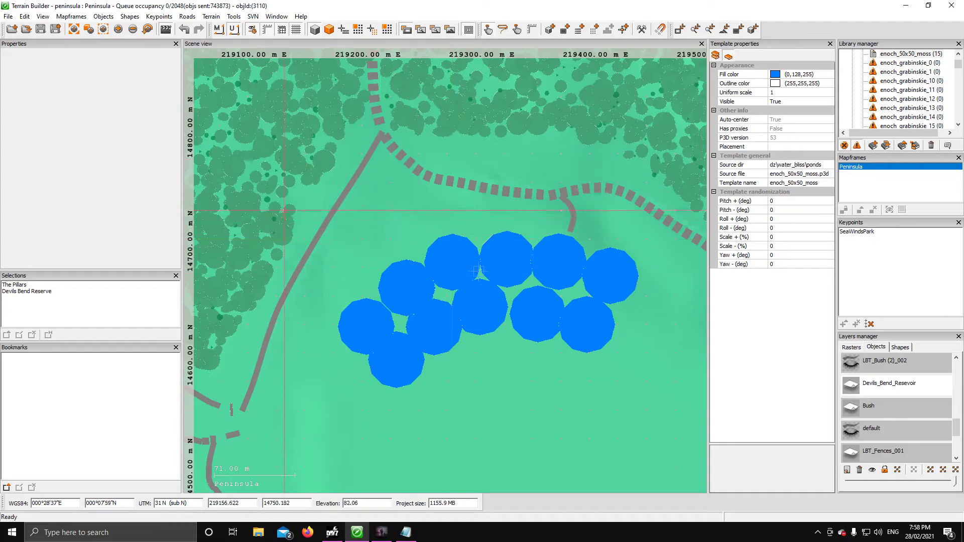
Set the absolute height of all placed pond tiles to 78.178 and switch to Buldozer
{"action": "left_click_drag", "start_coordinate": [646, 402], "coordinate": [634, 403]}
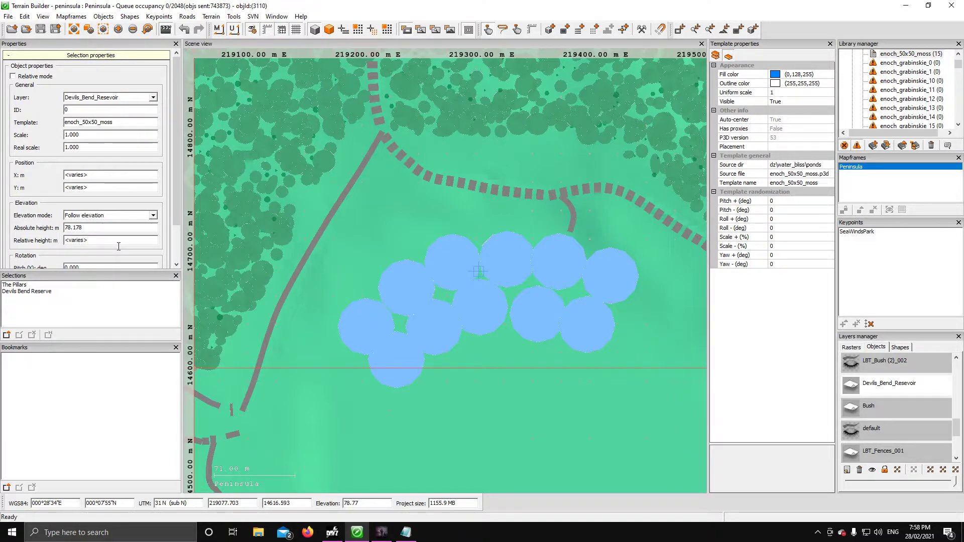
{"action": "left_click", "coordinate": [382, 532]}
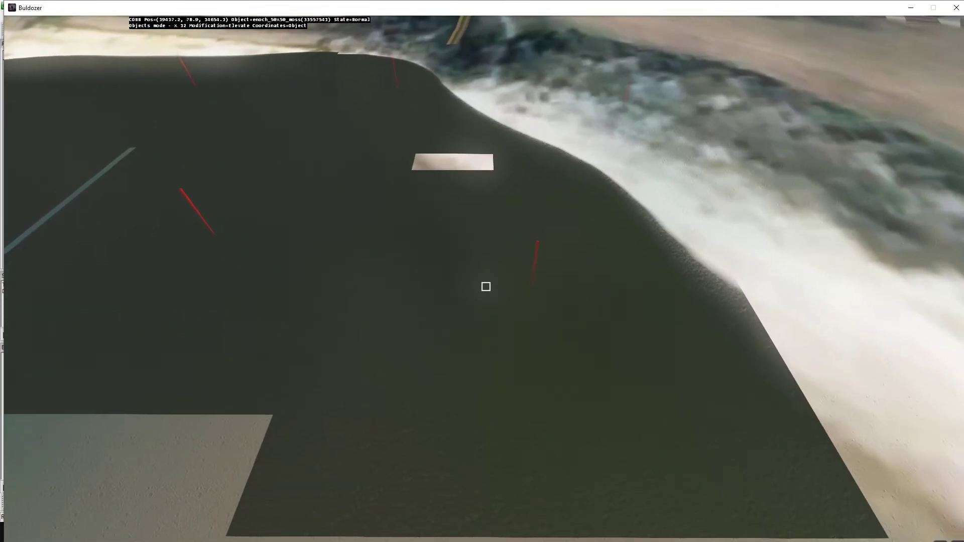
In Buldozer, deselect the group and move individual second-row and western pond tiles to close the gaps between neighbouring tiles
{"action": "left_click_drag", "start_coordinate": [486, 287], "coordinate": [485, 287]}
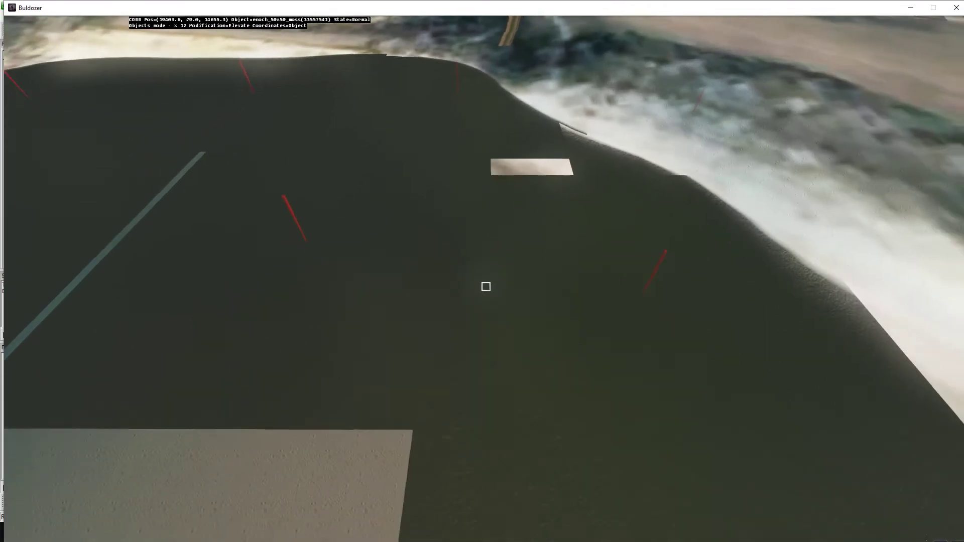
{"action": "left_click", "coordinate": [486, 286]}
{"action": "left_click", "coordinate": [486, 287]}
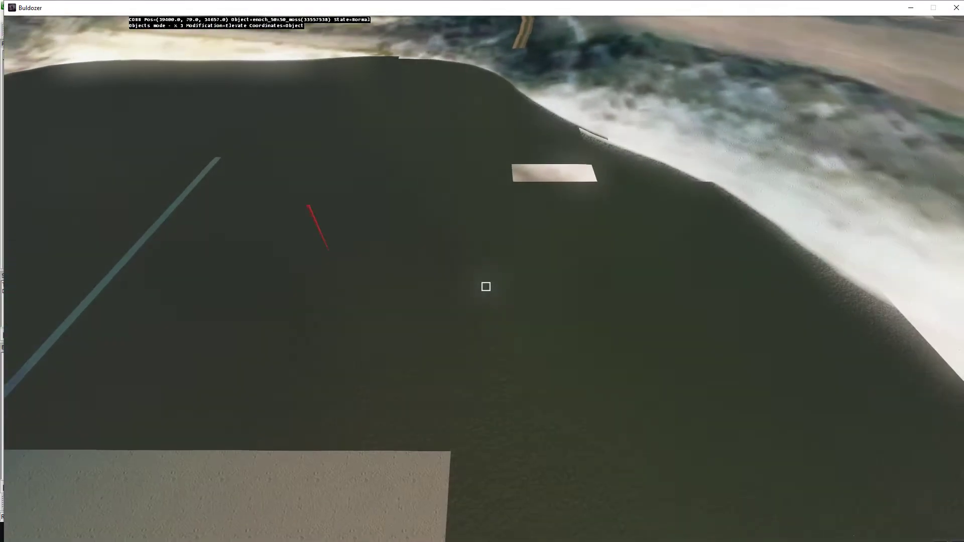
{"action": "key", "text": "d"}
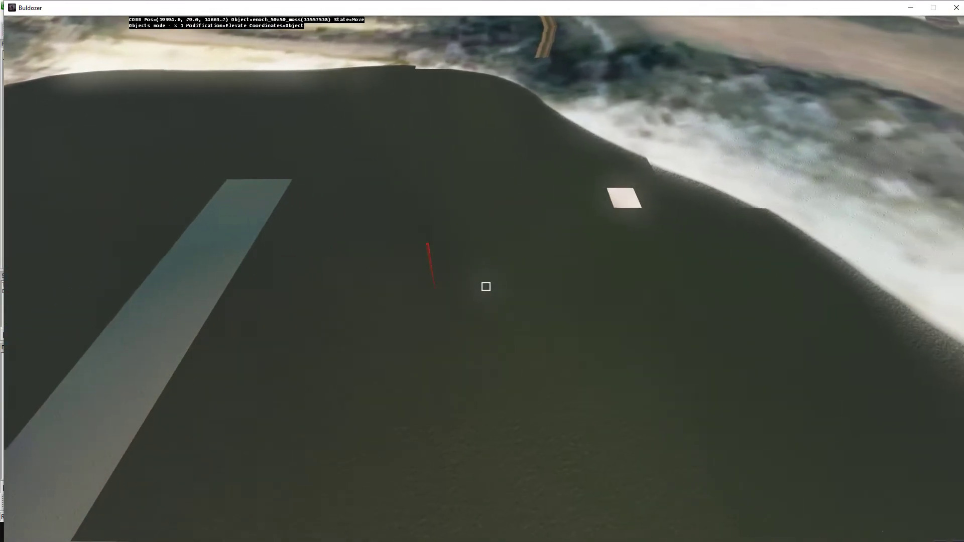
{"action": "key", "text": "a"}
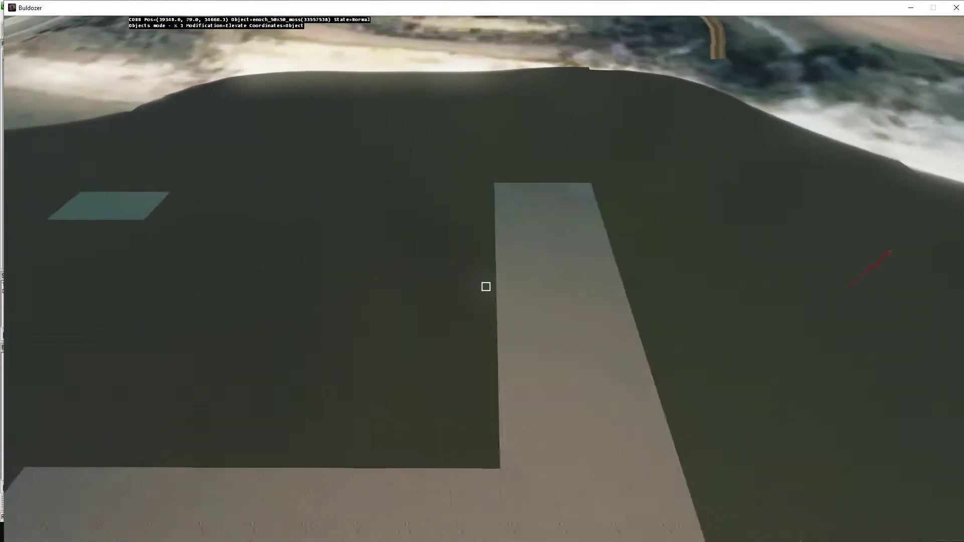
{"action": "key", "text": "d"}
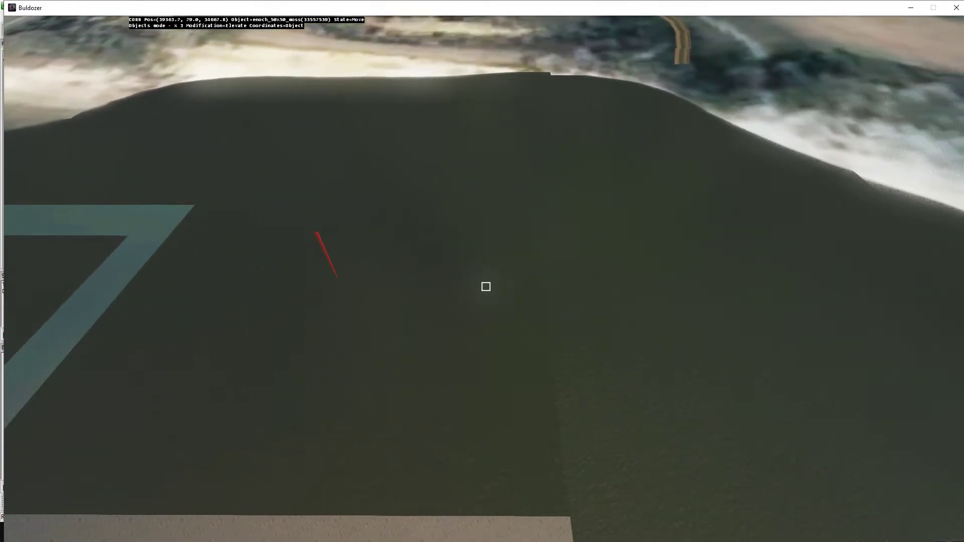
{"action": "key", "text": "a"}
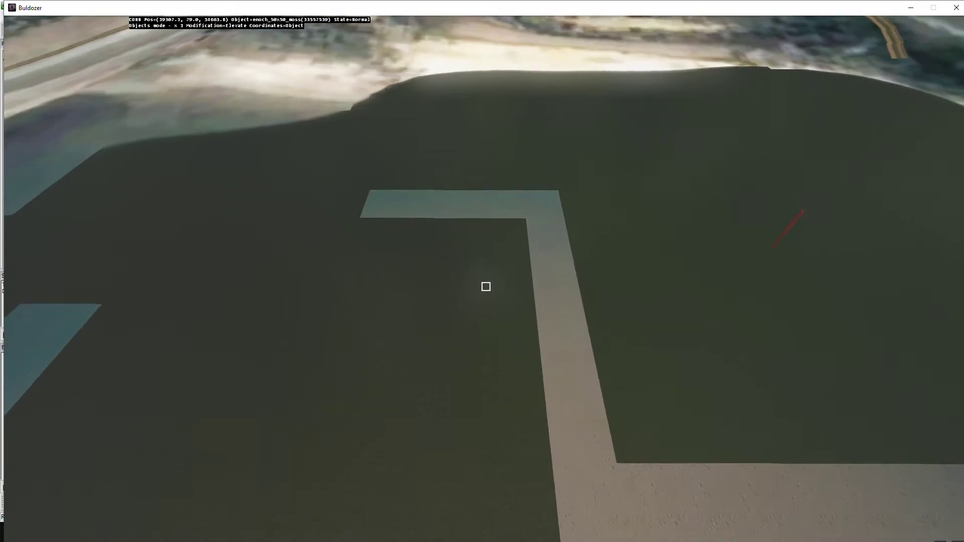
{"action": "left_click", "coordinate": [487, 287]}
{"action": "mouse_move", "coordinate": [486, 287]}
{"action": "left_mouse_down"}
{"action": "mouse_move", "coordinate": [538, 241]}
{"action": "mouse_move", "coordinate": [472, 301]}
{"action": "mouse_move", "coordinate": [520, 255]}
{"action": "mouse_move", "coordinate": [519, 216]}
{"action": "mouse_move", "coordinate": [486, 317]}
{"action": "mouse_move", "coordinate": [491, 274]}
{"action": "mouse_move", "coordinate": [602, 234]}
{"action": "mouse_move", "coordinate": [501, 280]}
{"action": "mouse_move", "coordinate": [486, 296]}
{"action": "left_mouse_up"}
{"action": "left_click", "coordinate": [486, 287]}
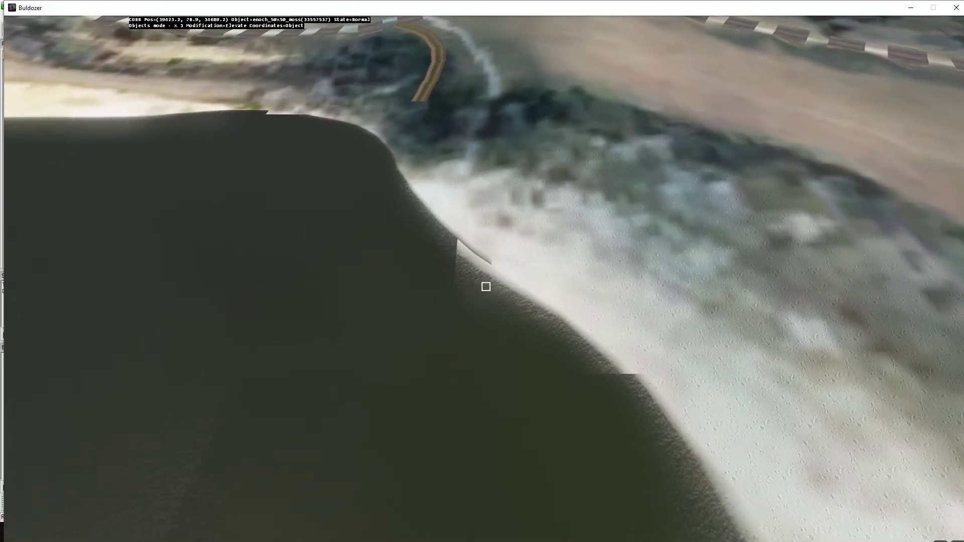
Select the easternmost first-row tile and, in Terrain Builder, reset its absolute height to 78.178 using the value kept in Notepad
{"action": "mouse_move", "coordinate": [486, 287]}
{"action": "left_mouse_down"}
{"action": "mouse_move", "coordinate": [487, 276]}
{"action": "mouse_move", "coordinate": [486, 287]}
{"action": "left_mouse_up"}
{"action": "right_click_drag", "start_coordinate": [486, 287], "coordinate": [486, 286]}
{"action": "key", "text": "w"}
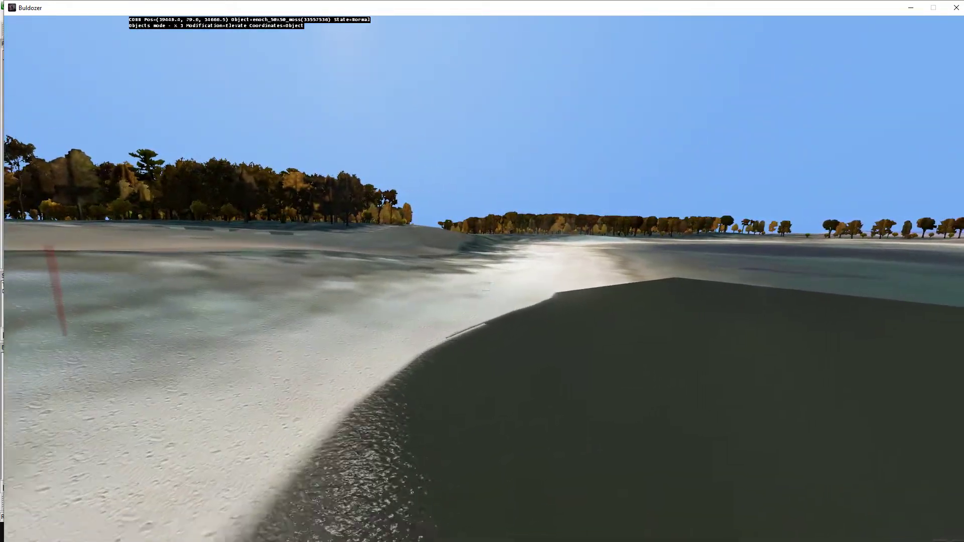
{"action": "key", "text": "alt+Tab"}
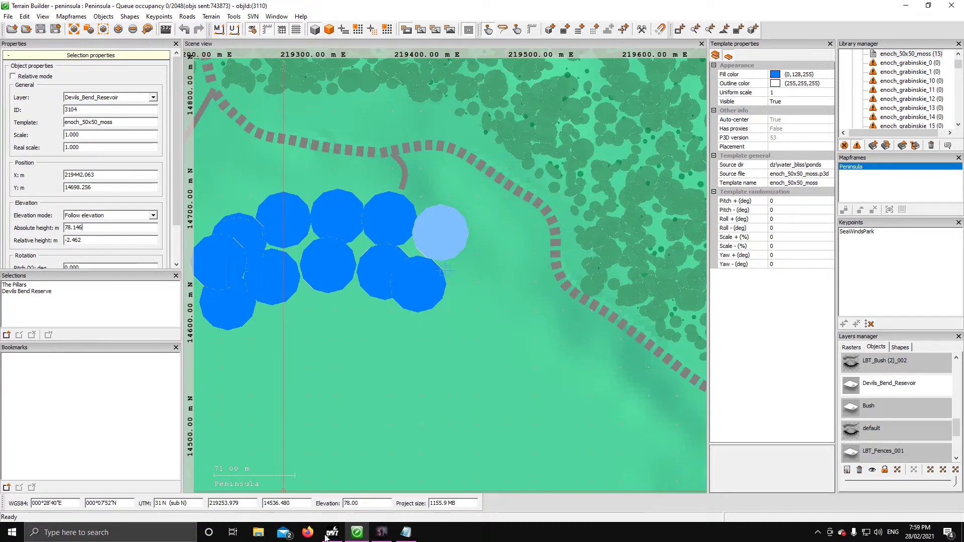
{"action": "left_click", "coordinate": [405, 534]}
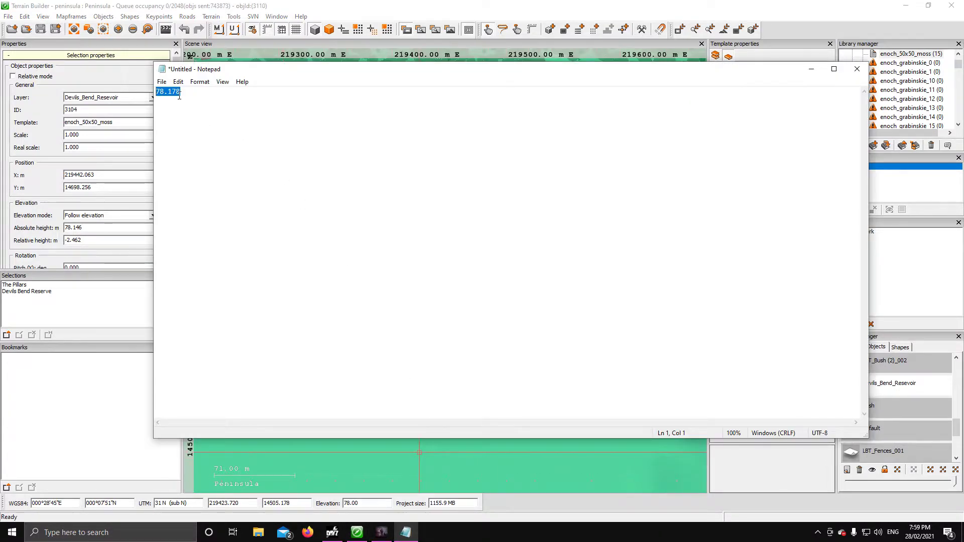
{"action": "left_click_drag", "start_coordinate": [102, 231], "coordinate": [57, 228]}
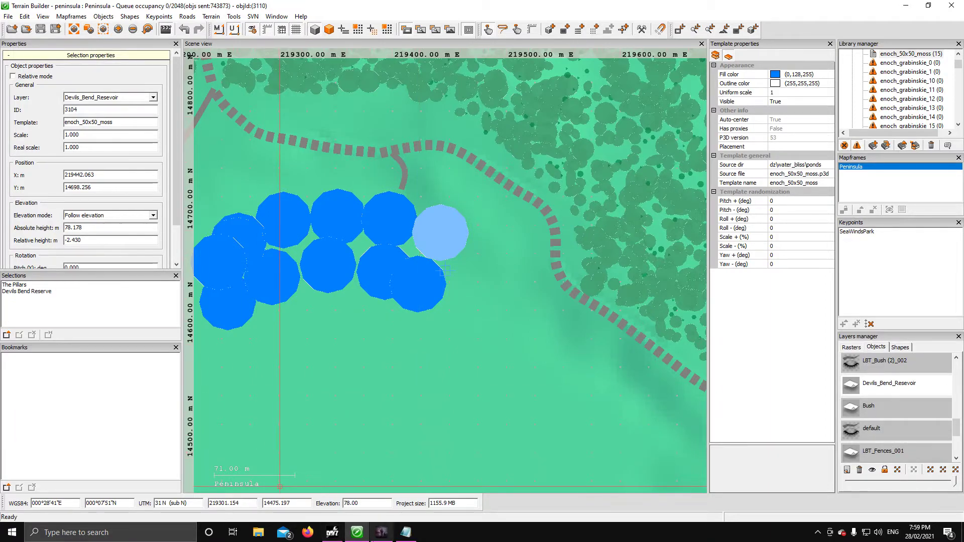
In Buldozer, inspect the tile seams and the shoreline edge from ground level and from above
{"action": "left_click", "coordinate": [384, 536]}
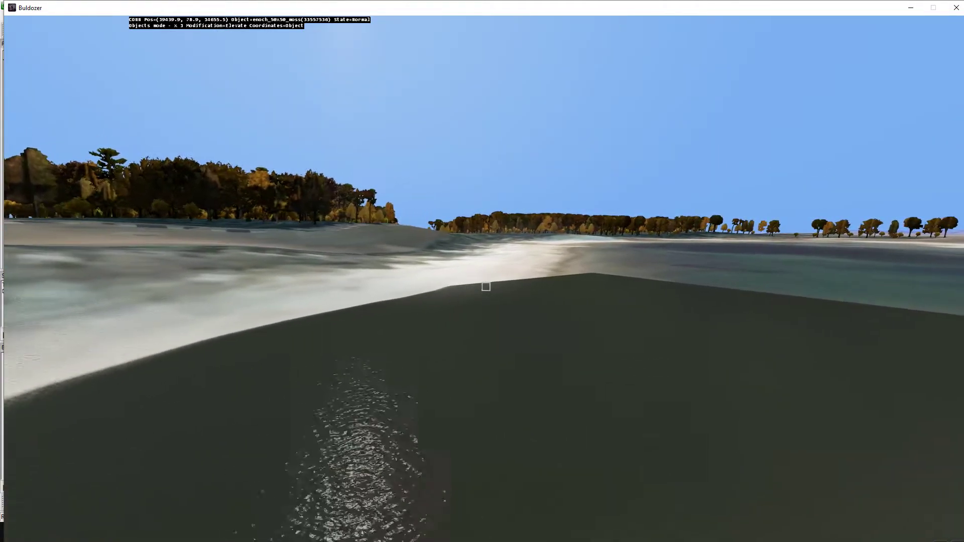
{"action": "key", "text": "s"}
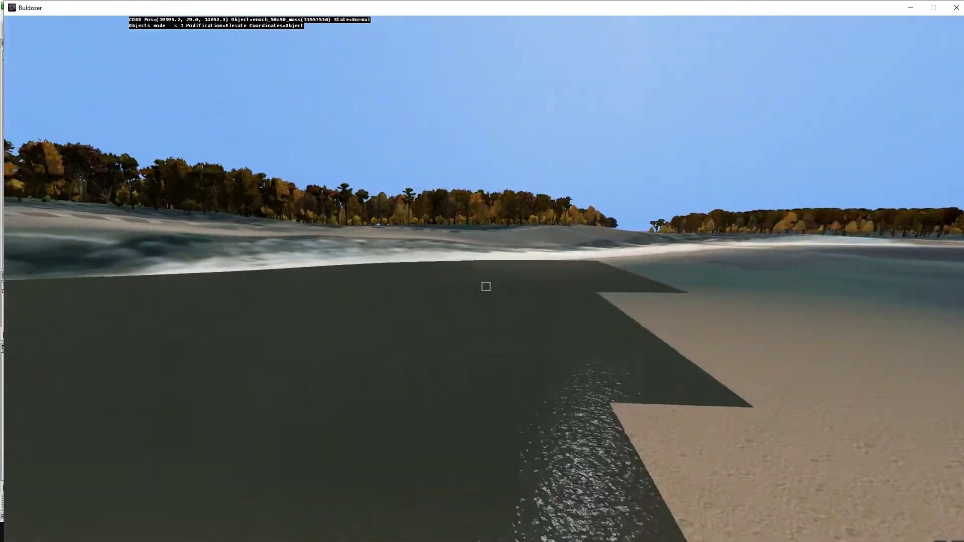
{"action": "key", "text": "w"}
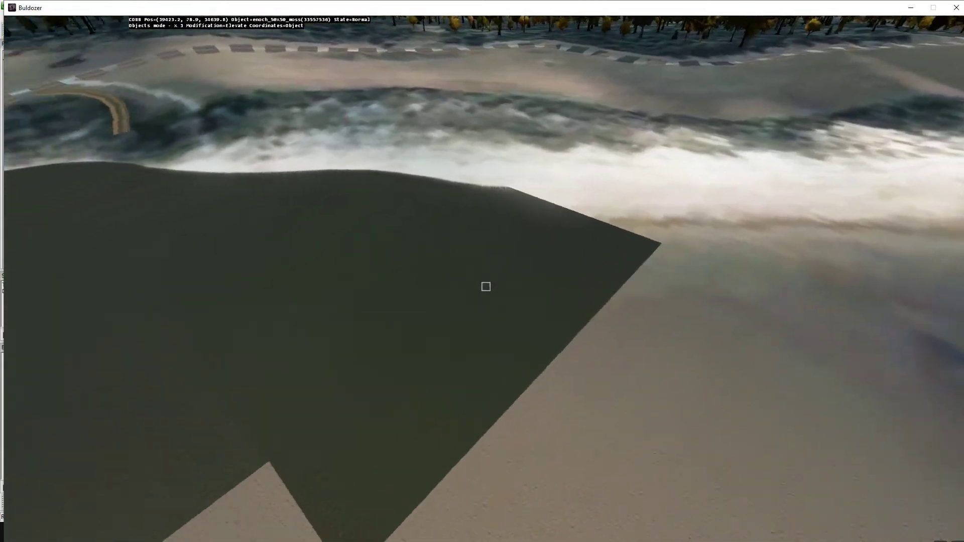
{"action": "key", "text": "d"}
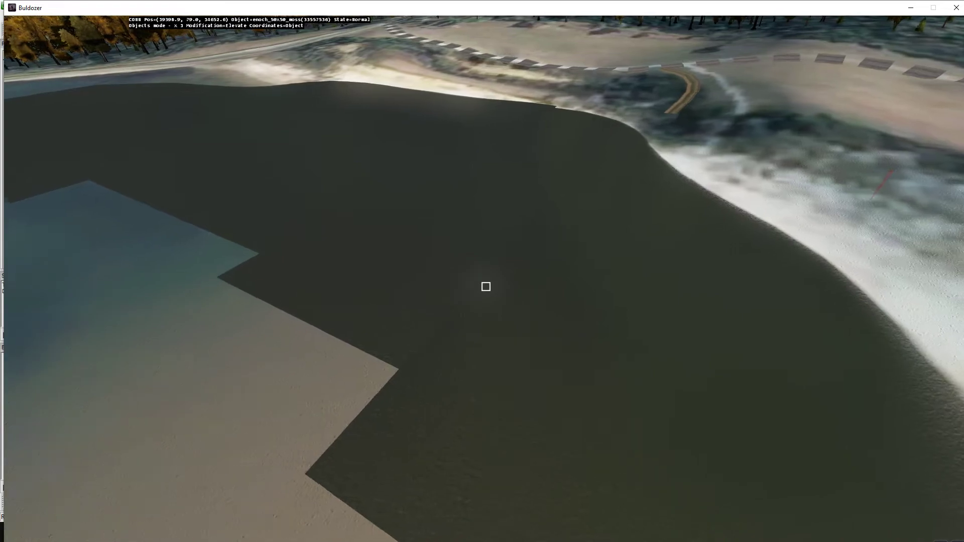
{"action": "key", "text": "w"}
{"action": "key", "text": "w"}
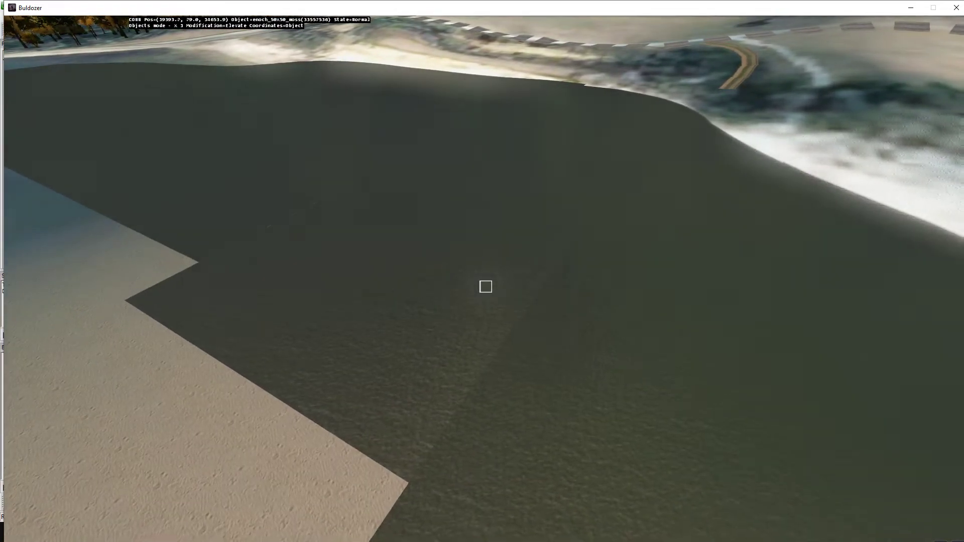
{"action": "key", "text": "a"}
{"action": "key", "text": "w"}
{"action": "key", "text": "d"}
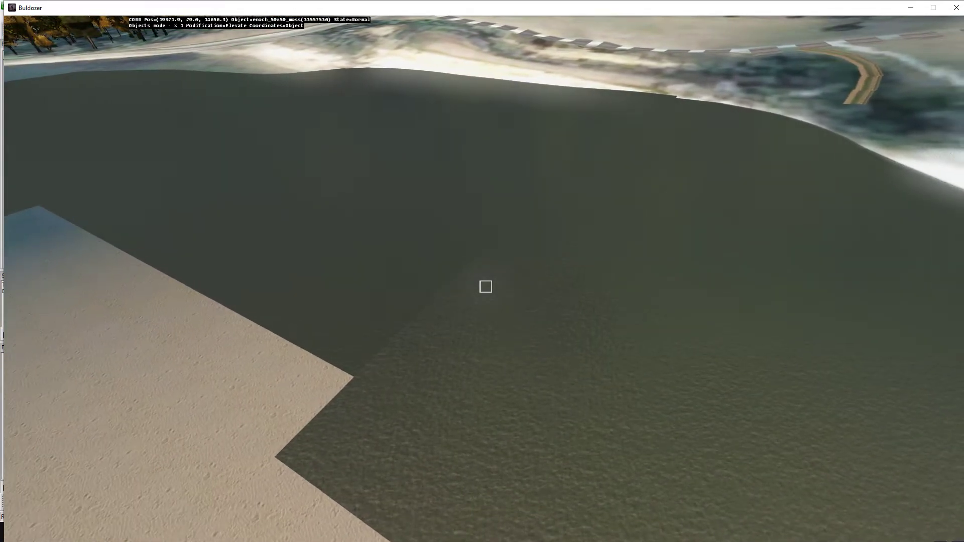
Select all pond tiles in Terrain Builder to check their common absolute height, and view the selection in Buldozer
{"action": "key", "text": "alt+Tab"}
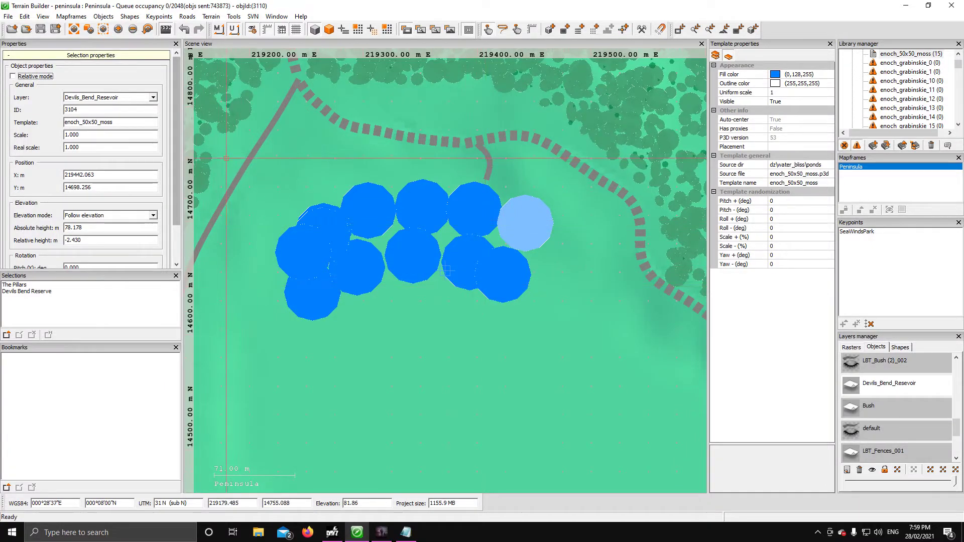
{"action": "left_click_drag", "start_coordinate": [261, 160], "coordinate": [590, 363]}
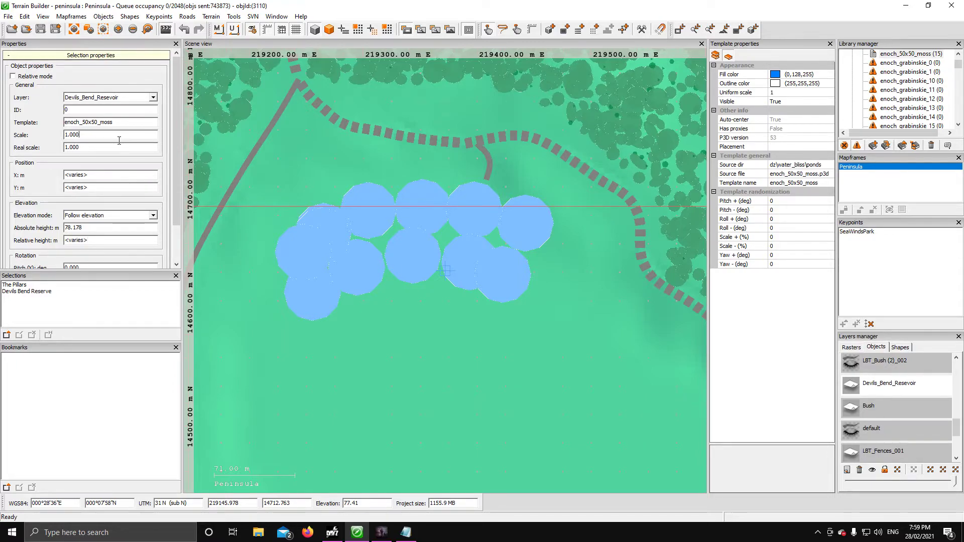
{"action": "left_click", "coordinate": [382, 532]}
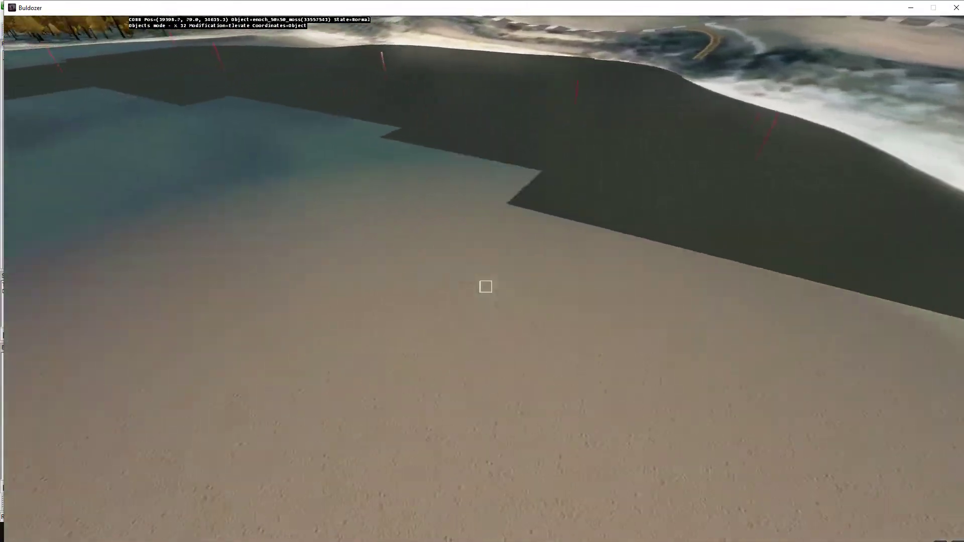
{"action": "key", "text": "alt+Tab"}
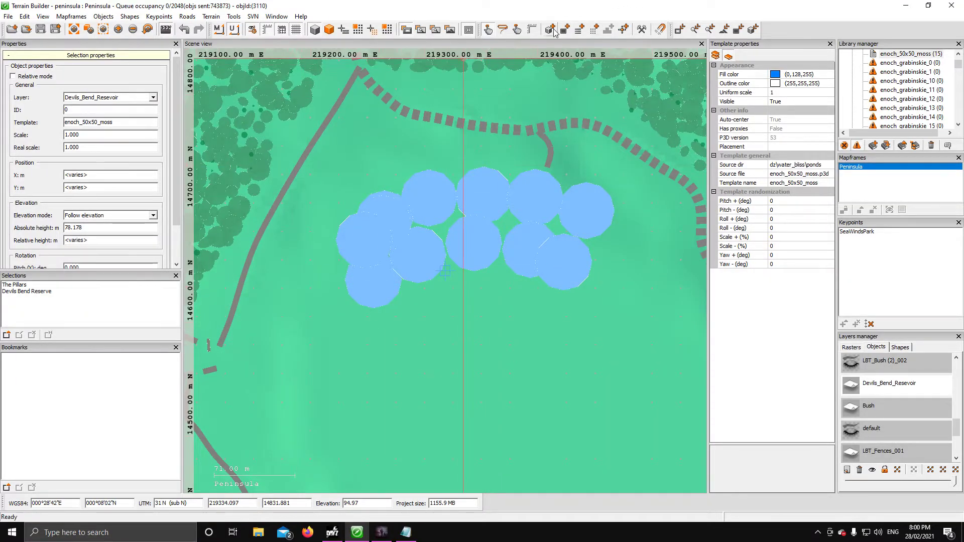
Back in Terrain Builder, add four enoch_50x50_moss objects as a third row beneath the existing tiles, from west to east
{"action": "left_click", "coordinate": [555, 31]}
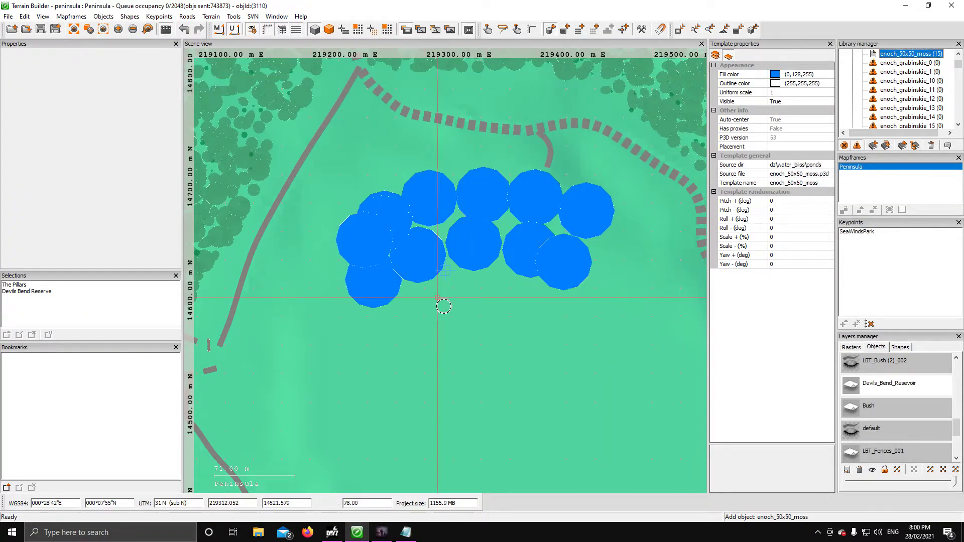
{"action": "left_click", "coordinate": [424, 317]}
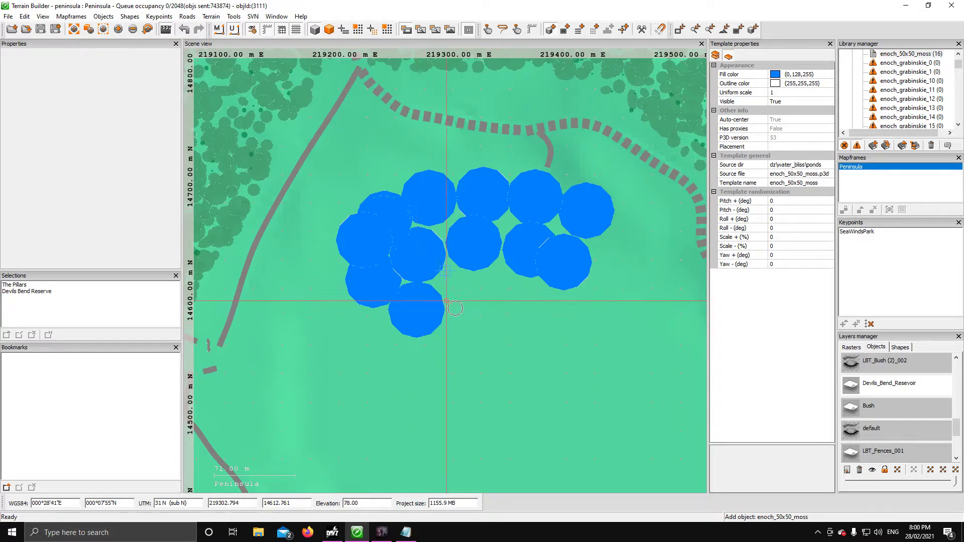
{"action": "left_click", "coordinate": [472, 301]}
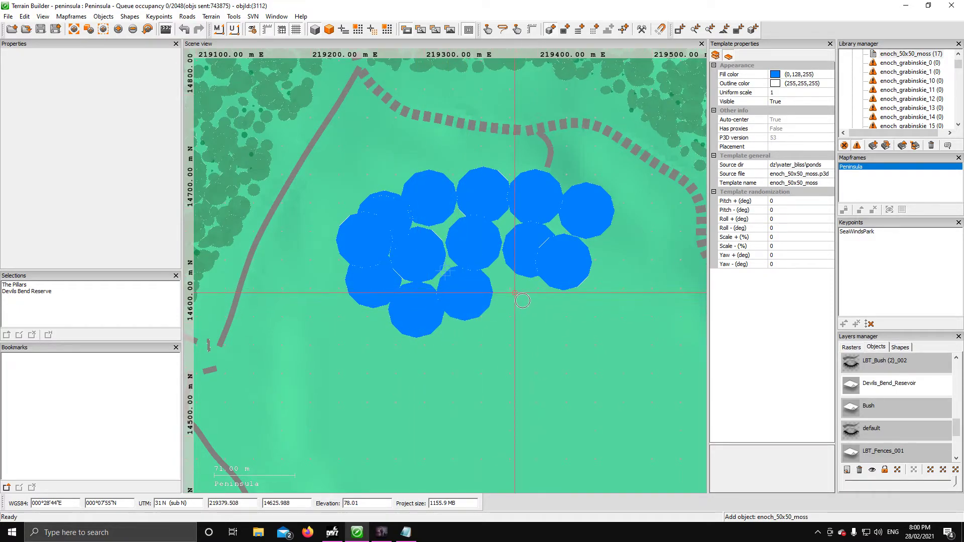
{"action": "left_click", "coordinate": [523, 301]}
{"action": "left_click", "coordinate": [582, 322]}
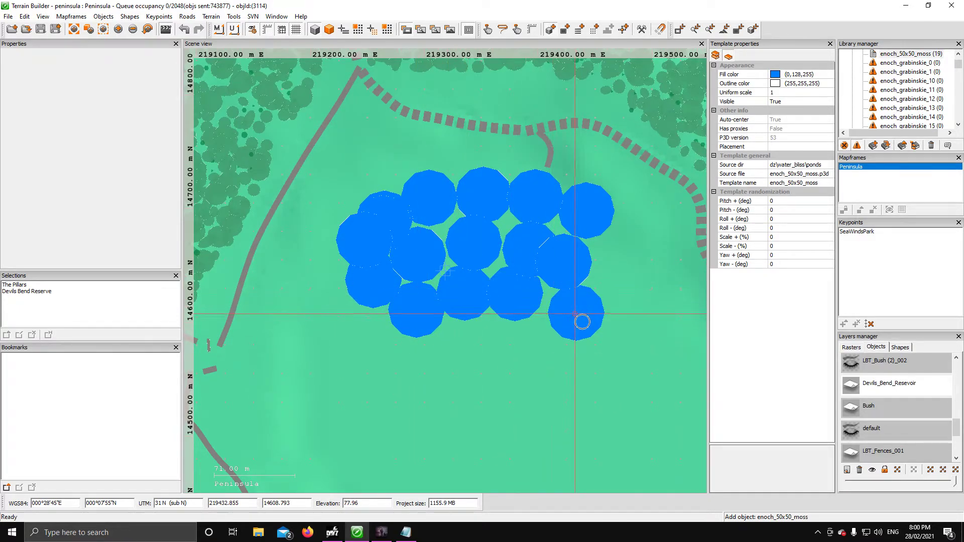
Add eight more enoch_50x50_moss objects around the pond's eastern end and back westward along the southern edge of the tiles
{"action": "left_click", "coordinate": [620, 286]}
{"action": "left_click", "coordinate": [633, 244]}
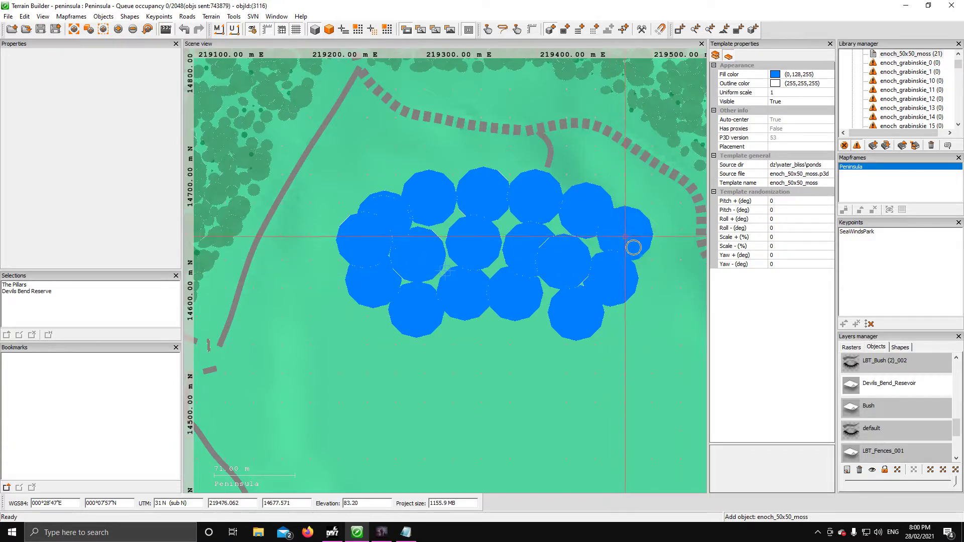
{"action": "left_click", "coordinate": [655, 304]}
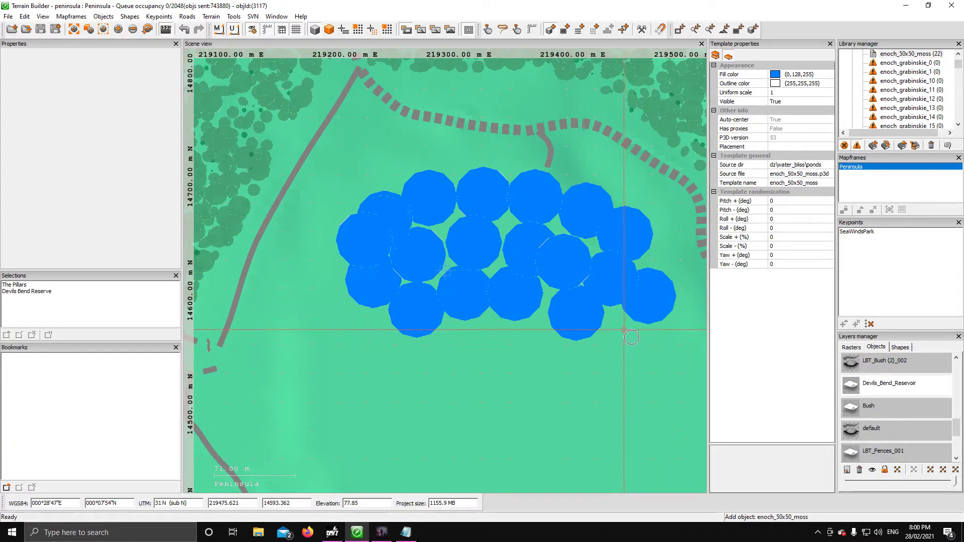
{"action": "left_click", "coordinate": [632, 337]}
{"action": "left_click", "coordinate": [597, 368]}
{"action": "left_click", "coordinate": [555, 359]}
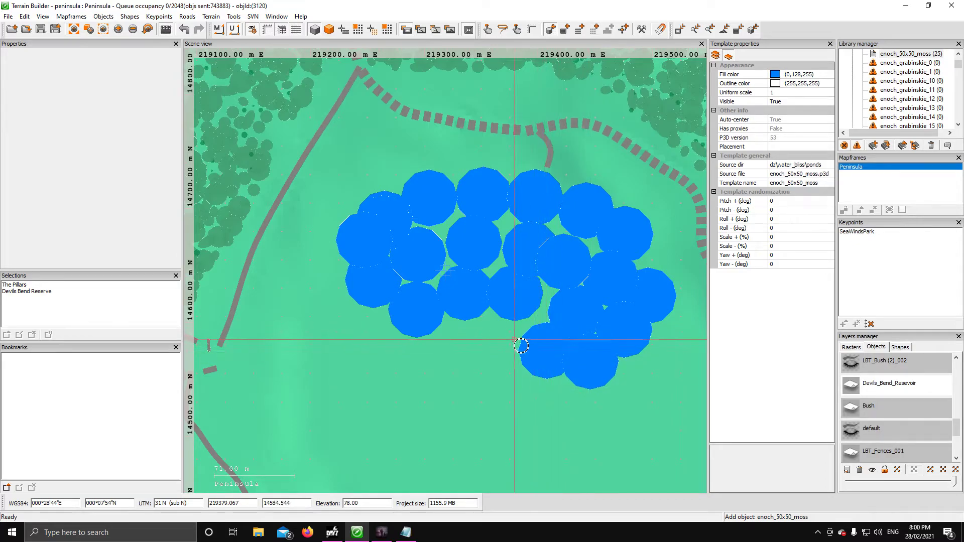
{"action": "left_click", "coordinate": [513, 346]}
{"action": "left_click", "coordinate": [464, 348]}
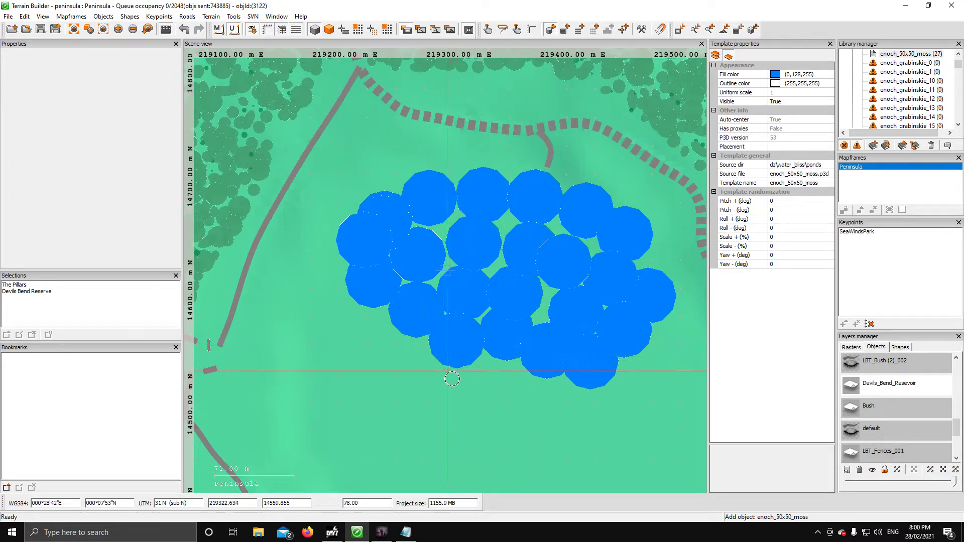
Add seven enoch_50x50_moss objects from the tiles' southern edge westward, around the western end and down to the southwest corner
{"action": "left_click", "coordinate": [416, 366]}
{"action": "left_click", "coordinate": [374, 336]}
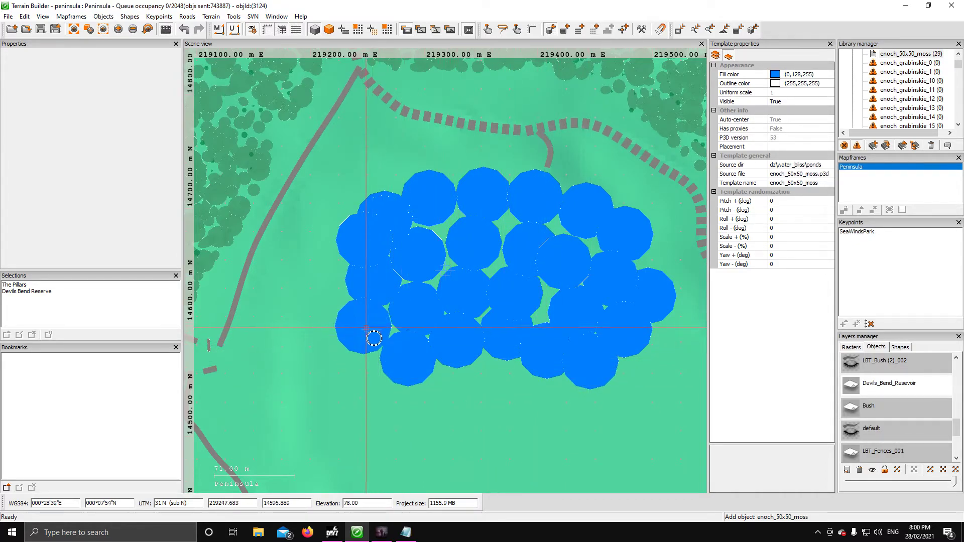
{"action": "left_click", "coordinate": [338, 303]}
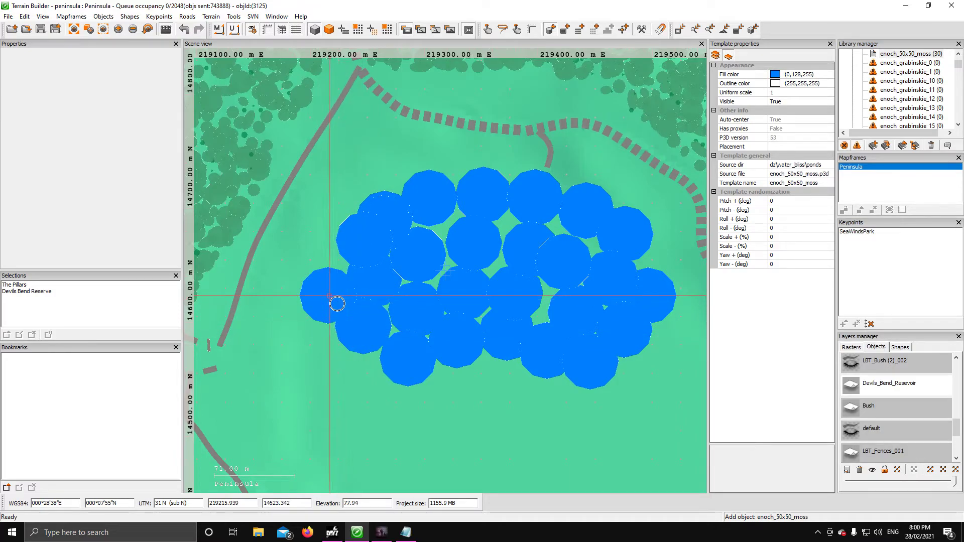
{"action": "left_click", "coordinate": [331, 259]}
{"action": "left_click", "coordinate": [318, 342]}
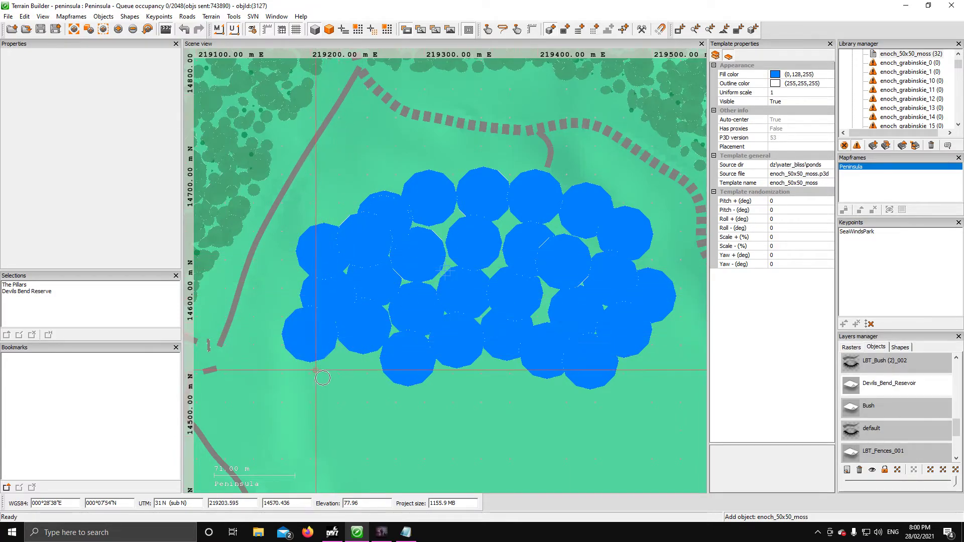
{"action": "left_click", "coordinate": [319, 388]}
{"action": "left_click", "coordinate": [325, 430]}
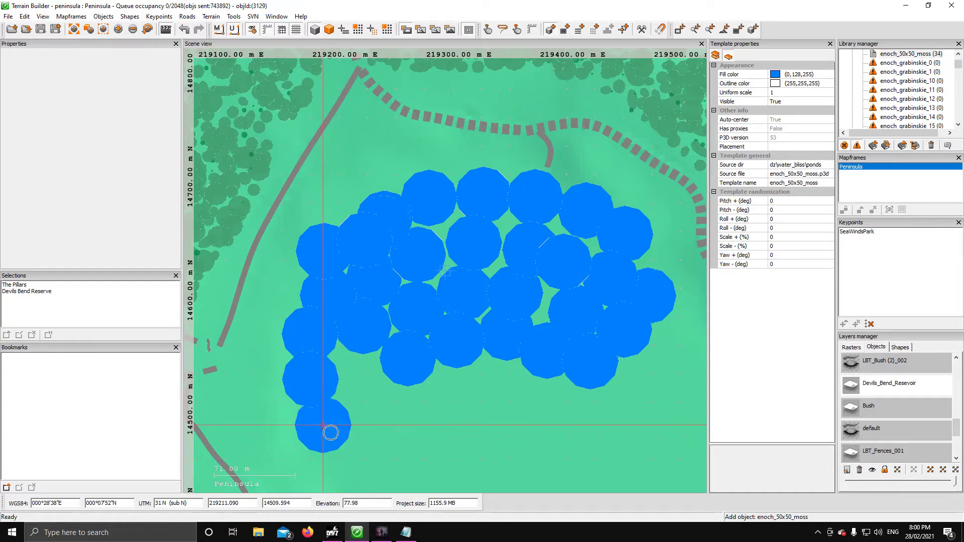
Add six enoch_50x50_moss objects from the southwest corner eastward to fill the area beneath the existing southern tiles
{"action": "left_click", "coordinate": [362, 380]}
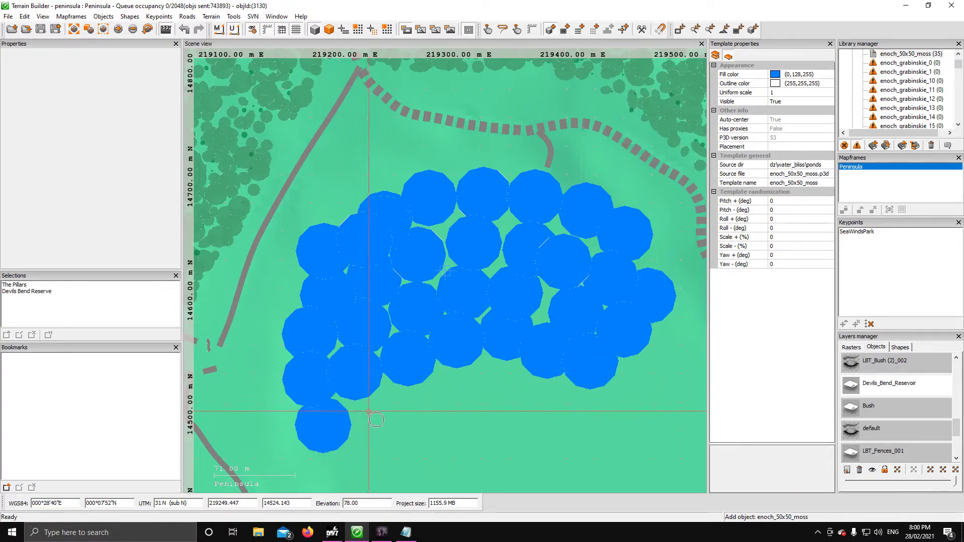
{"action": "left_click", "coordinate": [373, 426]}
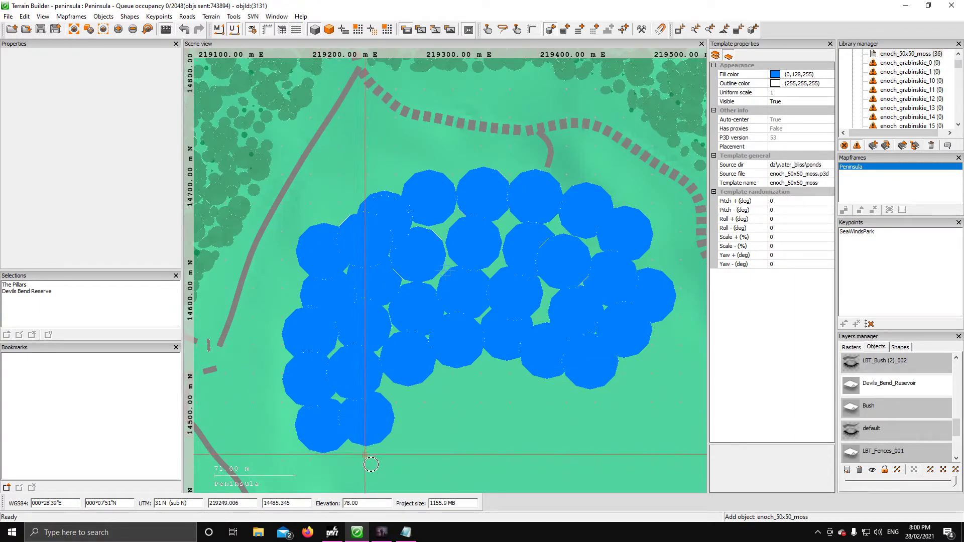
{"action": "left_click", "coordinate": [423, 420]}
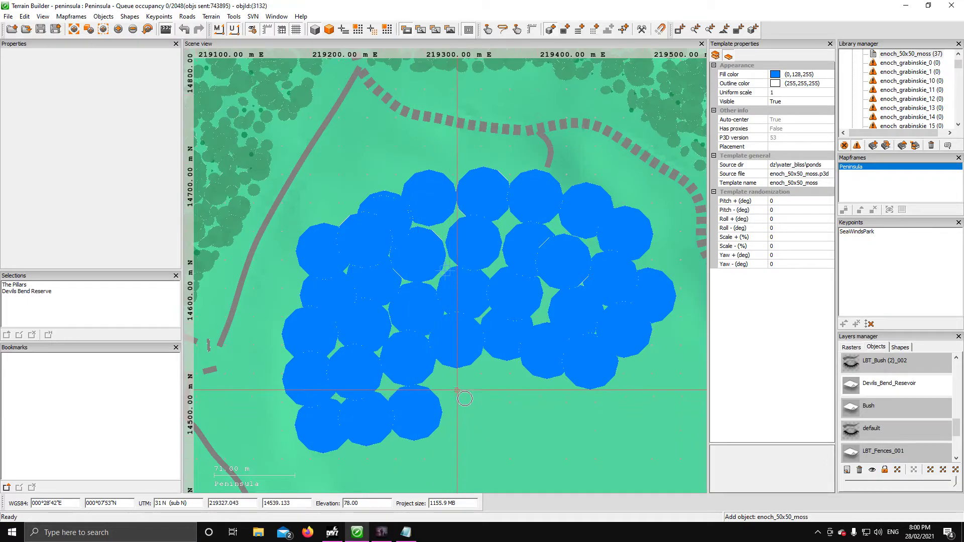
{"action": "left_click", "coordinate": [465, 397]}
{"action": "left_click", "coordinate": [514, 395]}
{"action": "left_click", "coordinate": [563, 407]}
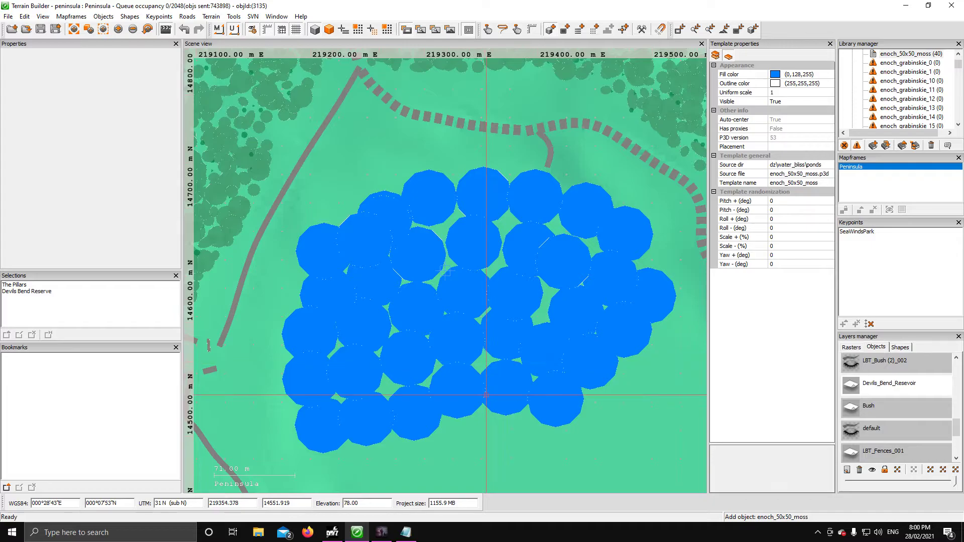
View the newly covered area in Buldozer, and return to Terrain Builder with the whole pond in view
{"action": "left_click", "coordinate": [381, 532]}
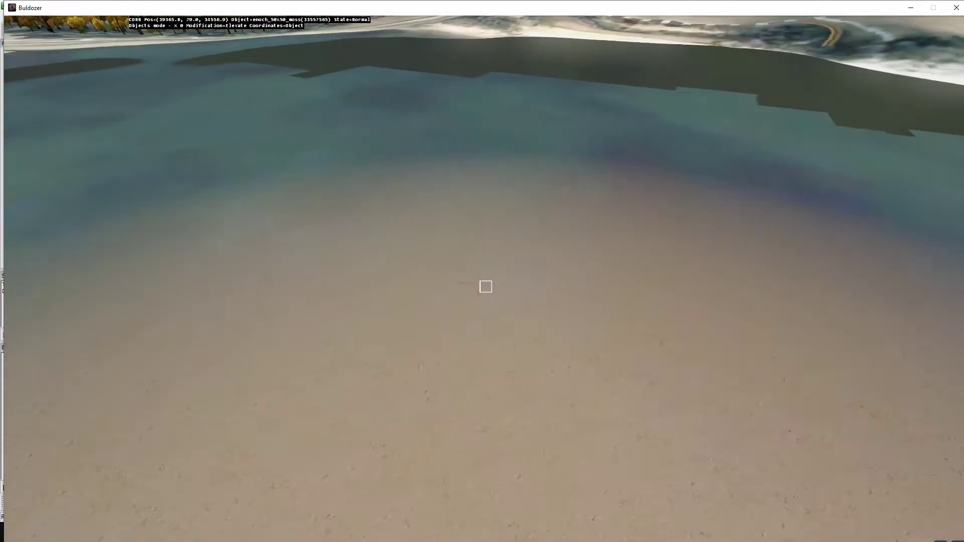
{"action": "key", "text": "alt+Tab"}
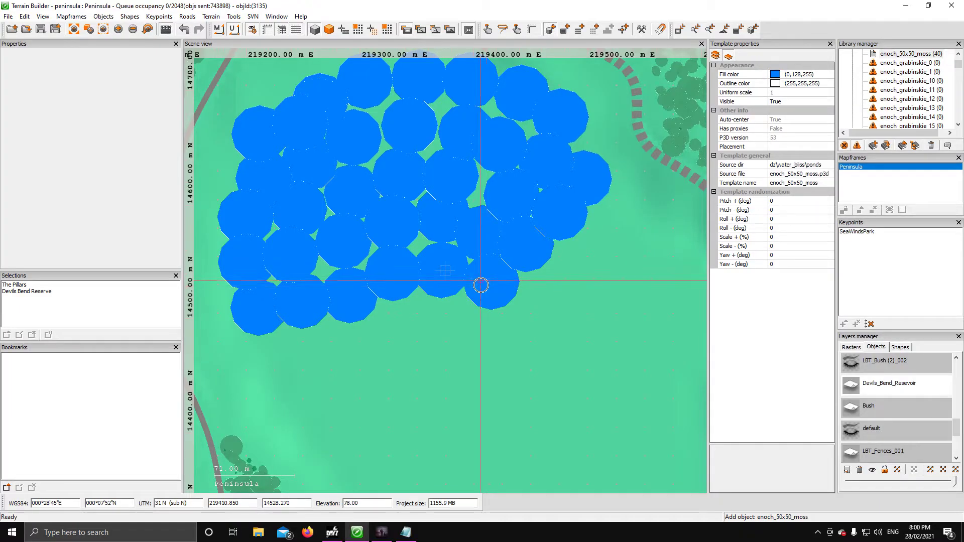
{"action": "scroll", "coordinate": [472, 288], "scroll_direction": "up", "scroll_amount": 2}
{"action": "scroll", "coordinate": [447, 281], "scroll_direction": "down", "scroll_amount": 4}
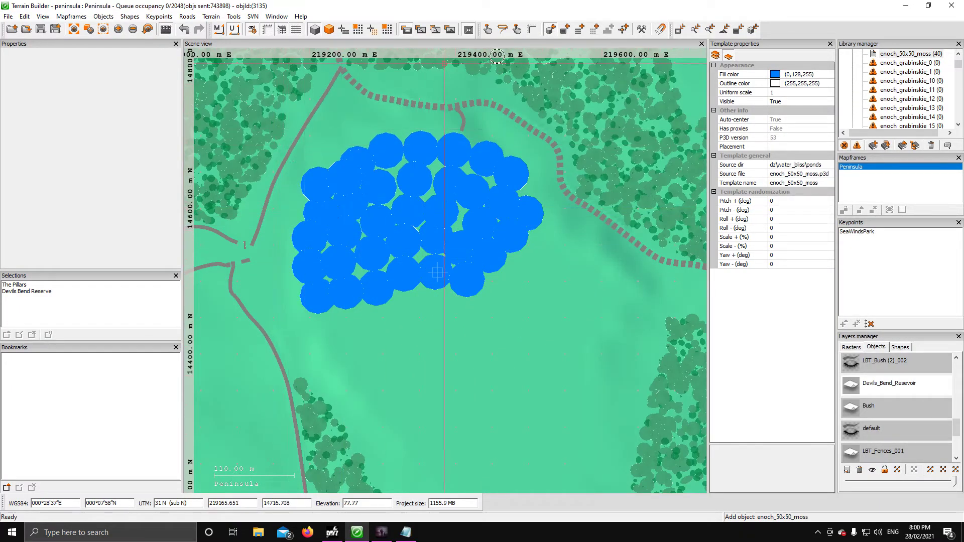
Select all the pond tiles by outlining them with a polygon selection, and set their absolute height to 78.178 m
{"action": "left_click", "coordinate": [488, 29]}
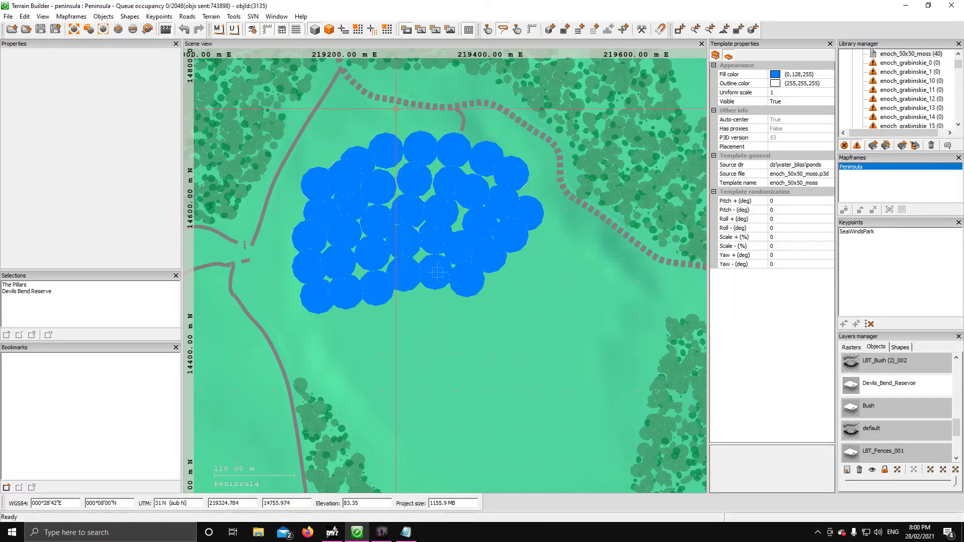
{"action": "left_click", "coordinate": [307, 335]}
{"action": "left_click", "coordinate": [380, 337]}
{"action": "left_click", "coordinate": [496, 308]}
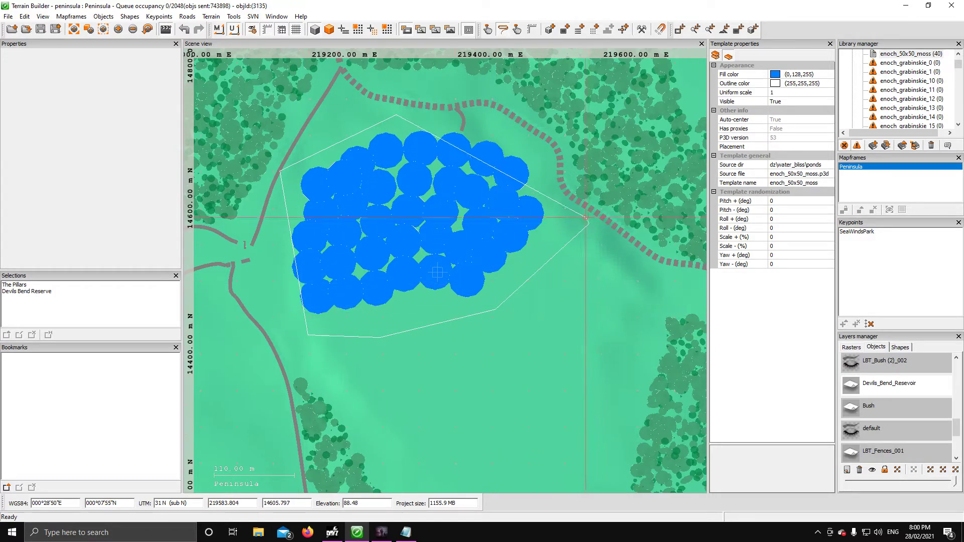
{"action": "double_click", "coordinate": [451, 113]}
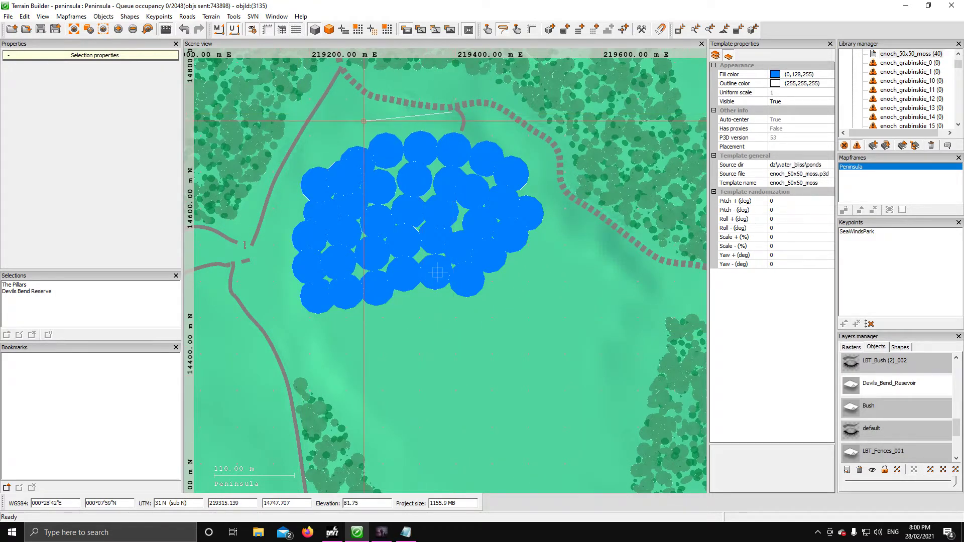
{"action": "left_click", "coordinate": [286, 161]}
{"action": "left_click", "coordinate": [299, 347]}
{"action": "left_click", "coordinate": [482, 344]}
{"action": "left_click", "coordinate": [588, 276]}
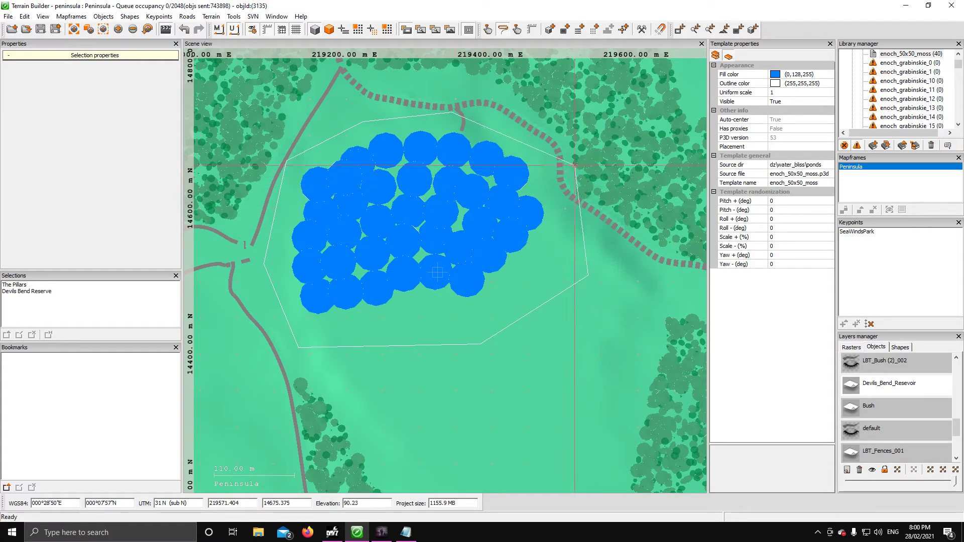
{"action": "double_click", "coordinate": [485, 118]}
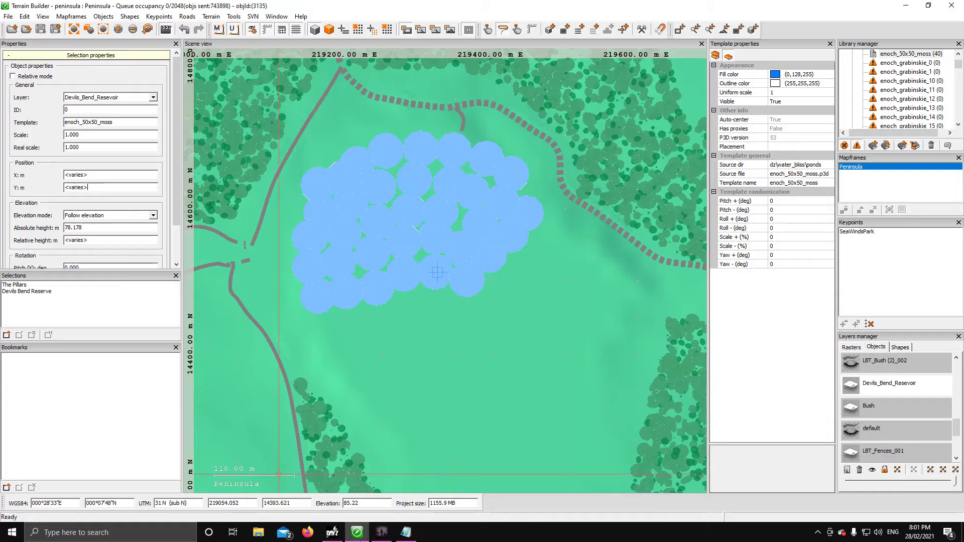
Switch to Buldozer and fly over the pond to inspect the raised tiles for gaps and uncovered edges
{"action": "left_click", "coordinate": [381, 533]}
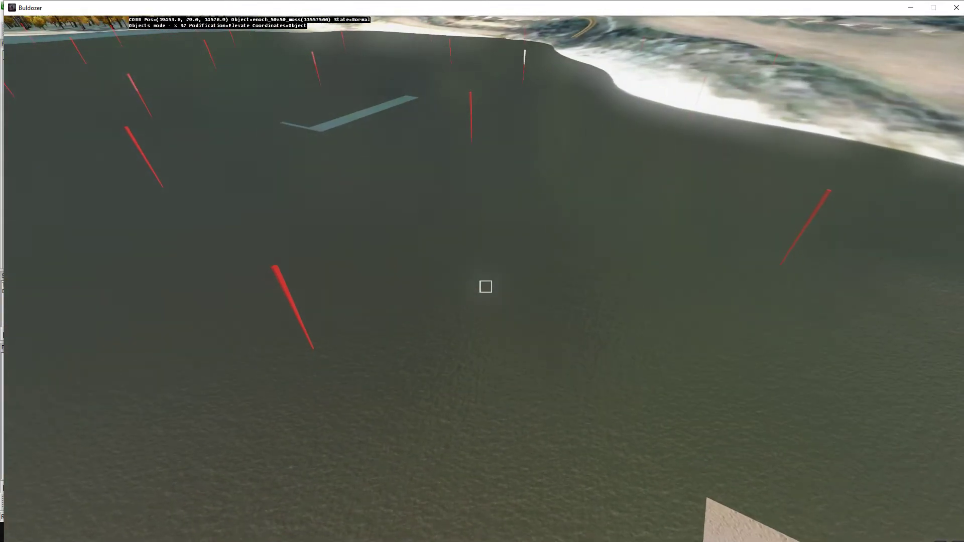
{"action": "key", "text": "a"}
{"action": "key", "text": "q"}
{"action": "key", "text": "a"}
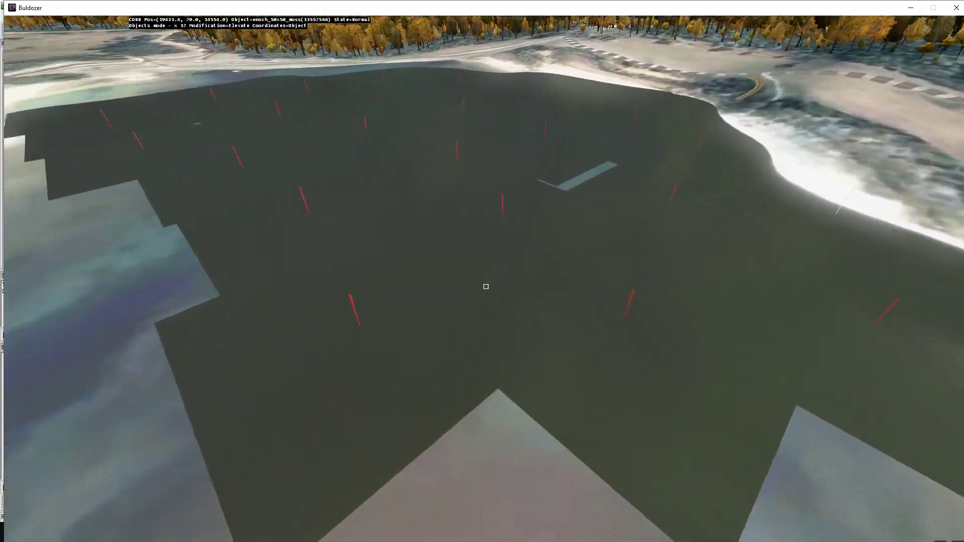
{"action": "key", "text": "d"}
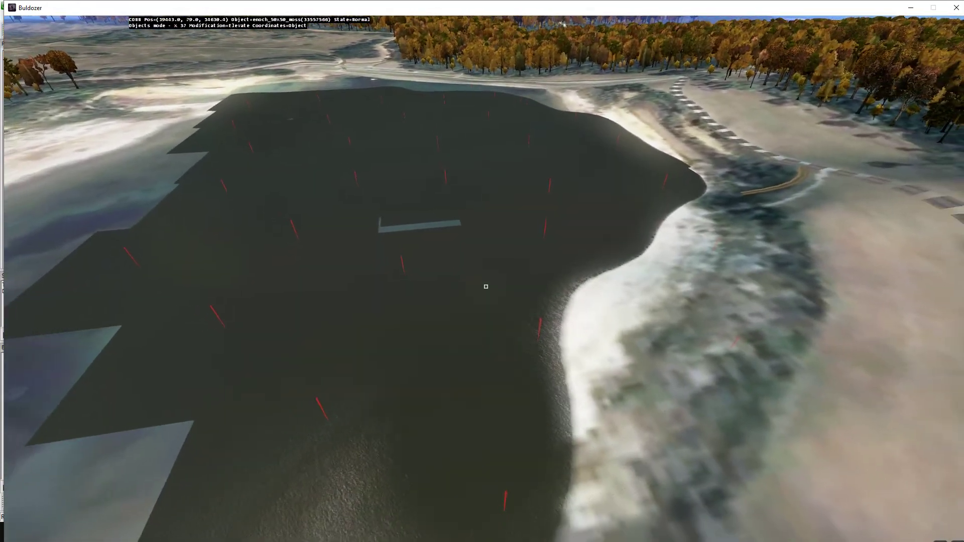
{"action": "key", "text": "a"}
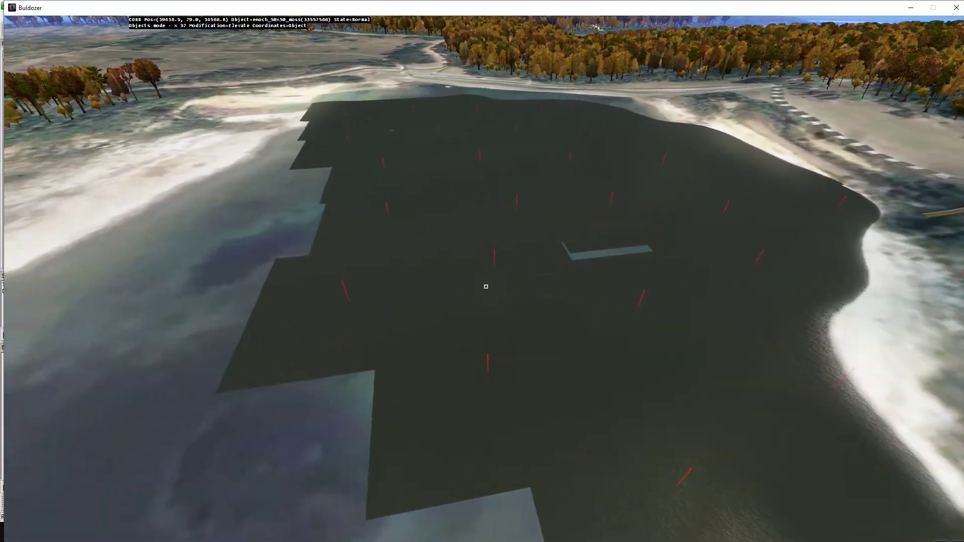
{"action": "key", "text": "s"}
{"action": "key", "text": "d"}
{"action": "key", "text": "w"}
{"action": "key", "text": "w"}
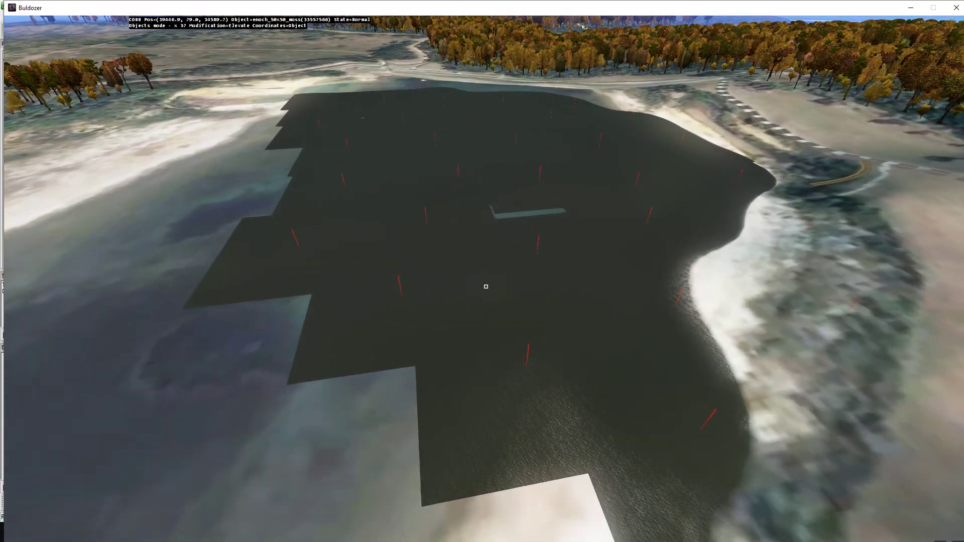
Back in Terrain Builder, set the selected tiles' absolute height to 78.178 m again and clear the selection
{"action": "key", "text": "alt+Tab"}
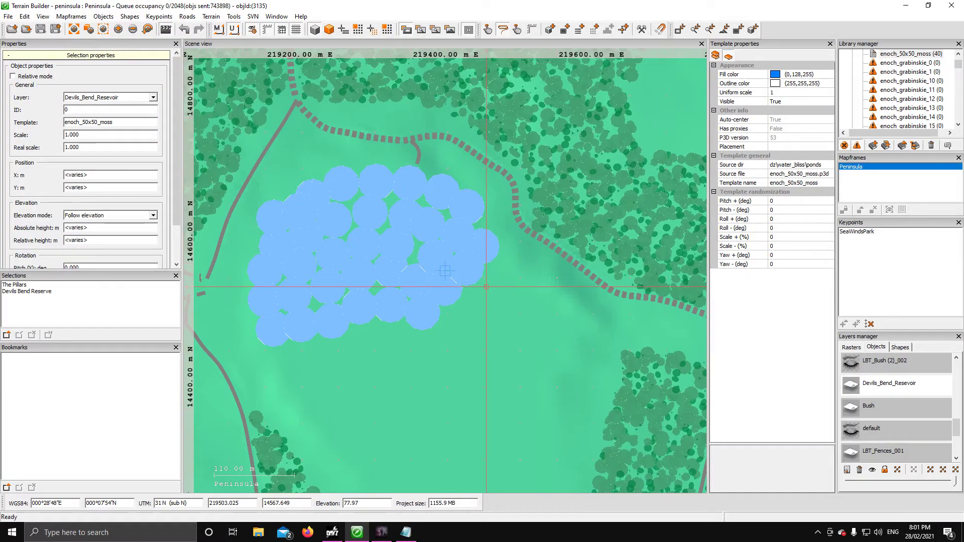
{"action": "scroll", "coordinate": [871, 80], "scroll_direction": "up", "scroll_amount": 2}
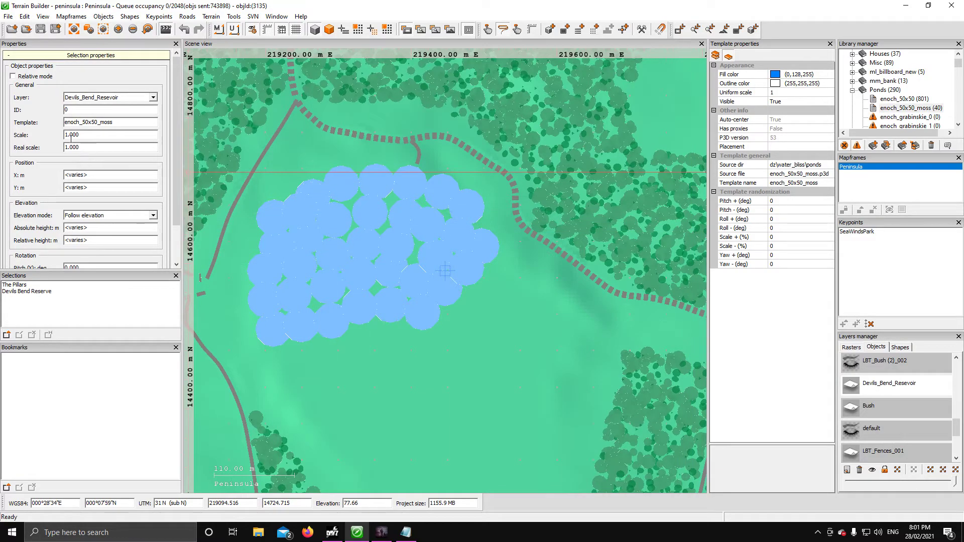
{"action": "scroll", "coordinate": [81, 150], "scroll_direction": "down", "scroll_amount": 1}
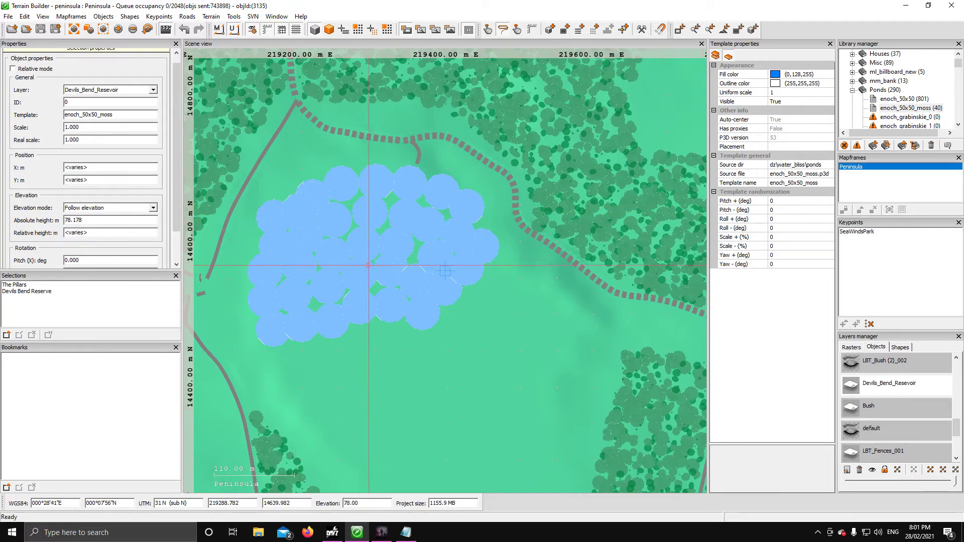
{"action": "left_click", "coordinate": [369, 159]}
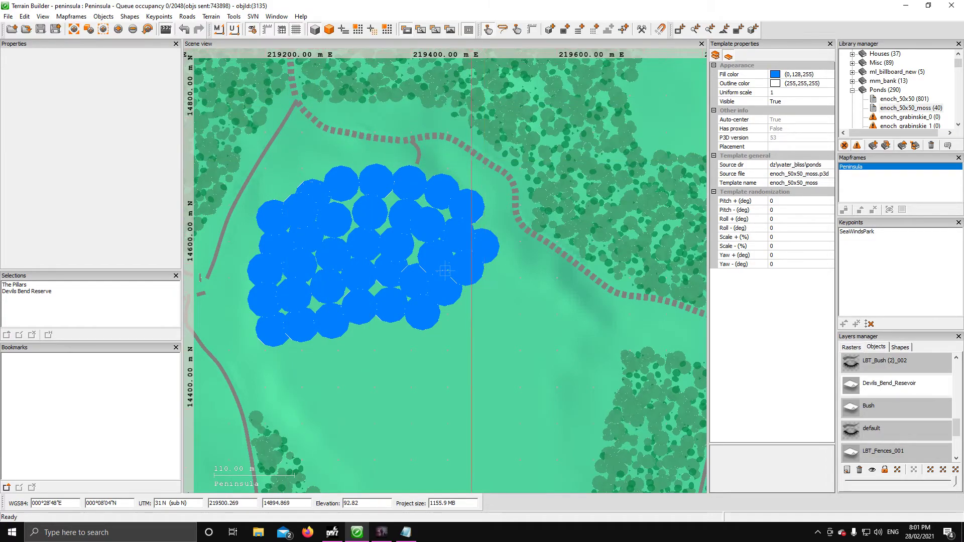
In Buldozer, select the moss tile beside the L-shaped gap in mid-pond and move it to close the gap
{"action": "left_click", "coordinate": [382, 531]}
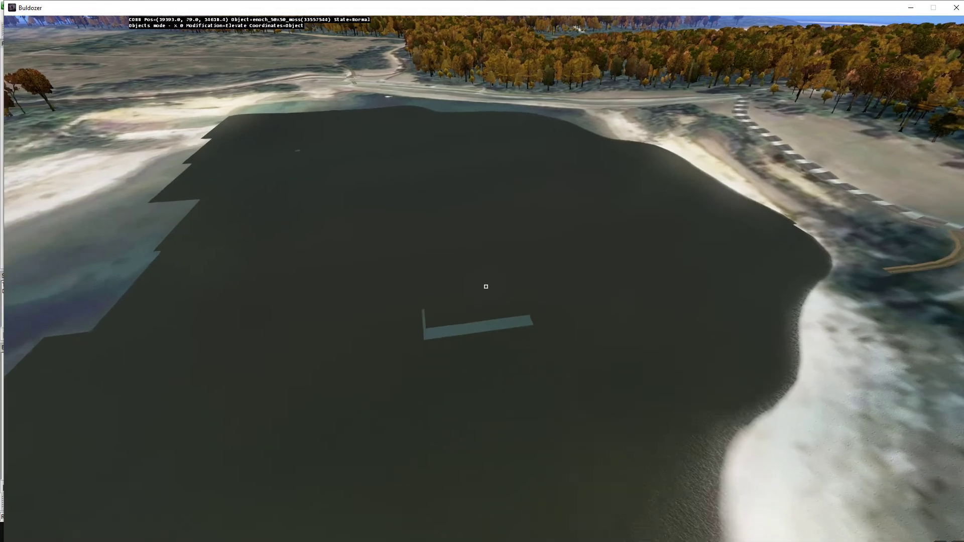
{"action": "left_click", "coordinate": [486, 286]}
{"action": "left_click_drag", "start_coordinate": [486, 286], "coordinate": [486, 286]}
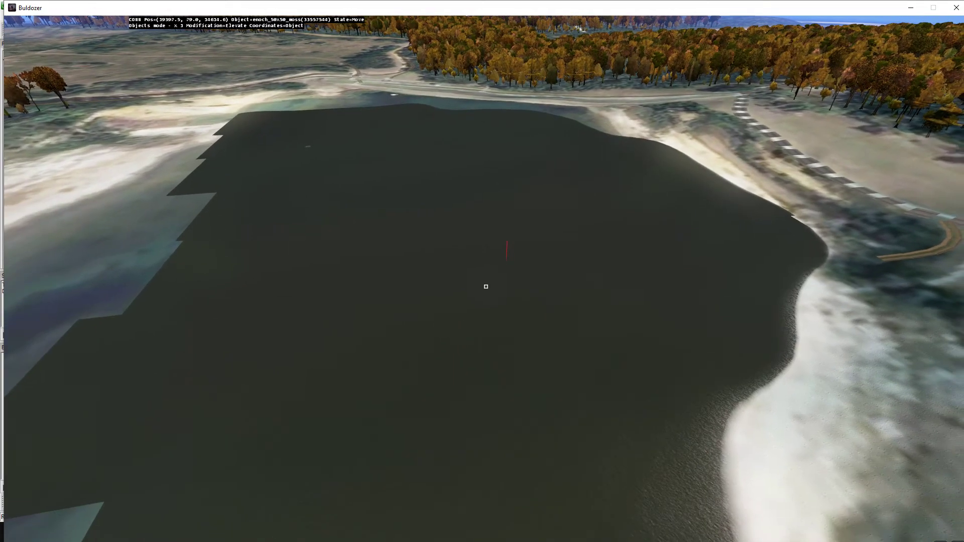
Fly around the pond to examine the closed gap, the northern shoreline and the jagged southern tile edge
{"action": "key", "text": "w"}
{"action": "key", "text": "s"}
{"action": "key", "text": "d"}
{"action": "key", "text": "s"}
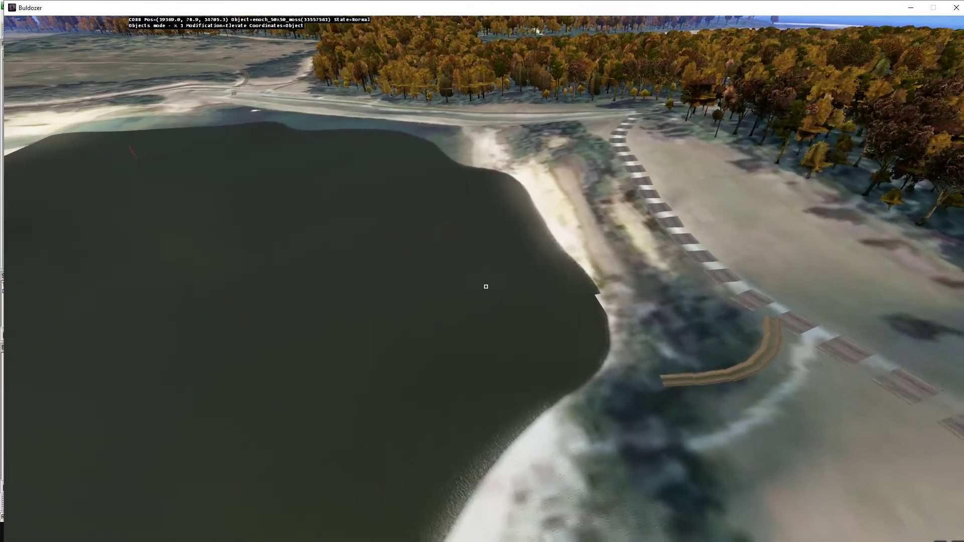
{"action": "key", "text": "s"}
{"action": "key", "text": "a"}
{"action": "key", "text": "w"}
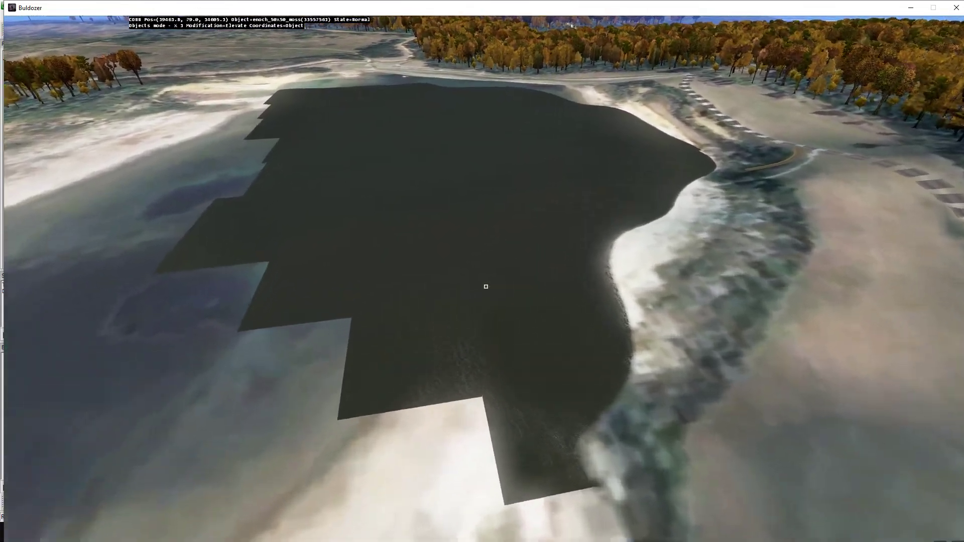
{"action": "key", "text": "w"}
{"action": "key", "text": "a"}
{"action": "key", "text": "s"}
{"action": "key", "text": "d"}
{"action": "key", "text": "w"}
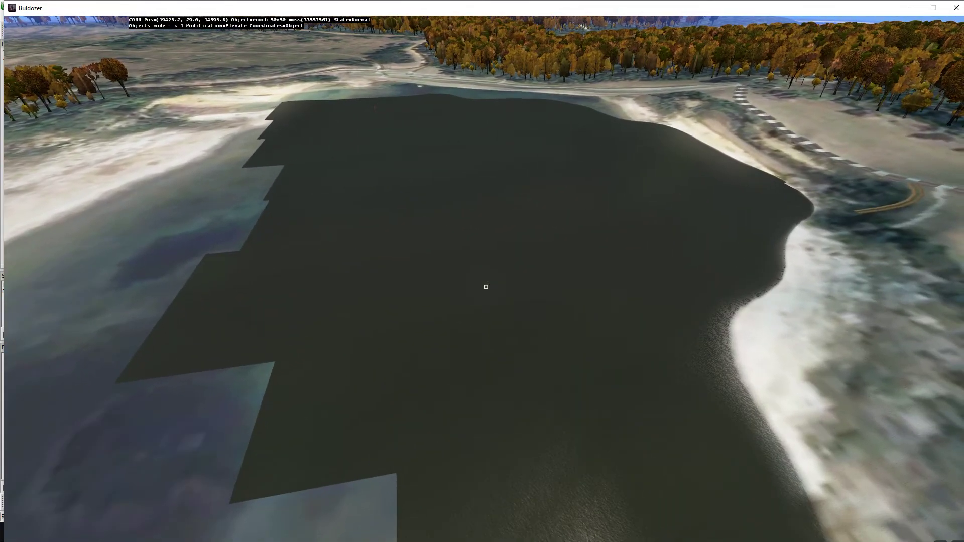
Inspect where the tiles meet the bank near the short curved track and along the far western shore
{"action": "key", "text": "w"}
{"action": "key", "text": "d"}
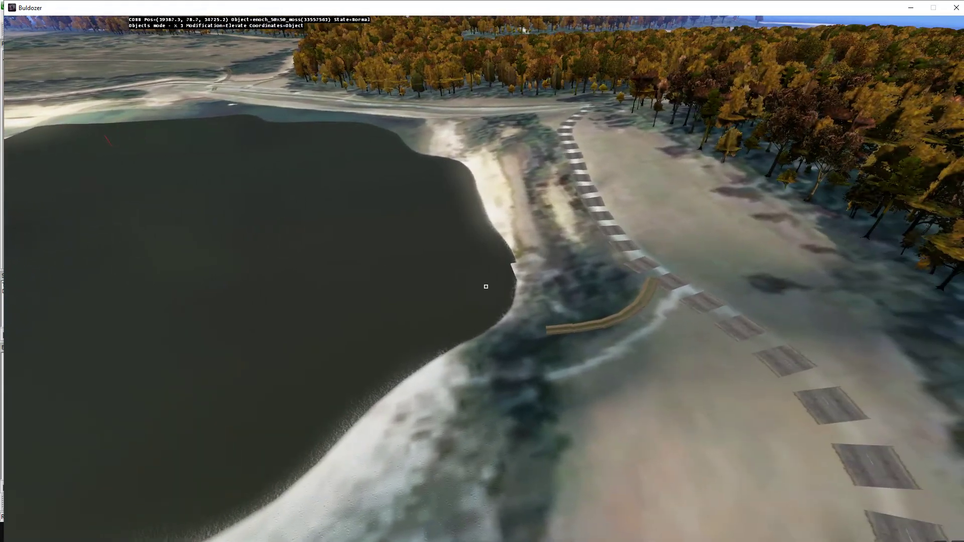
{"action": "key", "text": "d"}
{"action": "key", "text": "w"}
{"action": "left_click_drag", "start_coordinate": [486, 286], "coordinate": [486, 286]}
{"action": "key", "text": "d"}
{"action": "key", "text": "a"}
{"action": "key", "text": "w"}
{"action": "key", "text": "a"}
{"action": "key", "text": "w"}
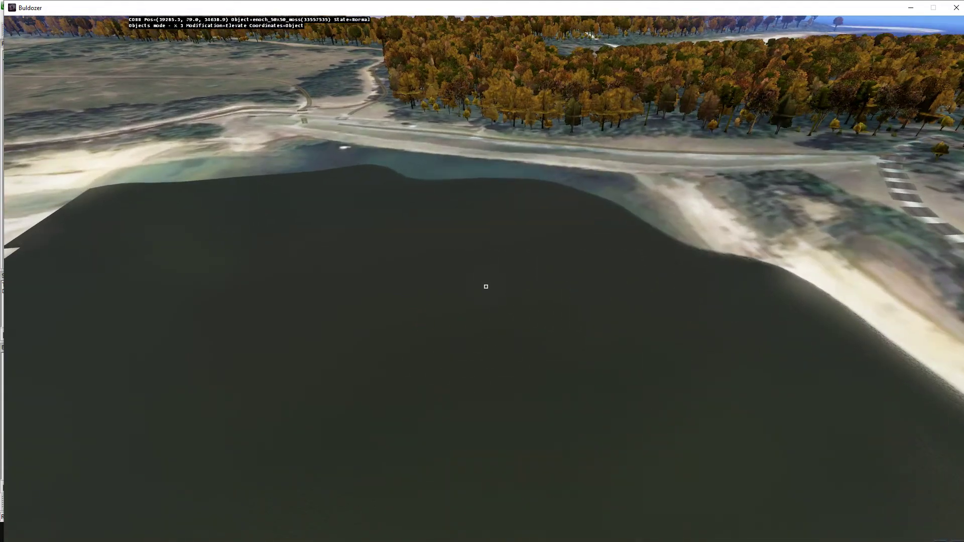
Fly from the filled pond across the autumn forest to the large reservoir and inspect its water along the sandy shoreline
{"action": "key", "text": "a"}
{"action": "key", "text": "w"}
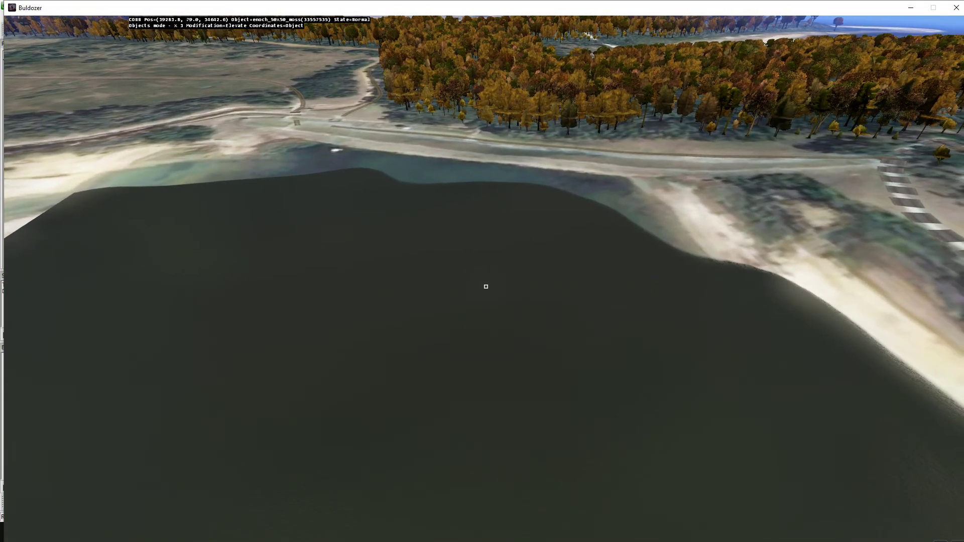
{"action": "key", "text": "shift+w"}
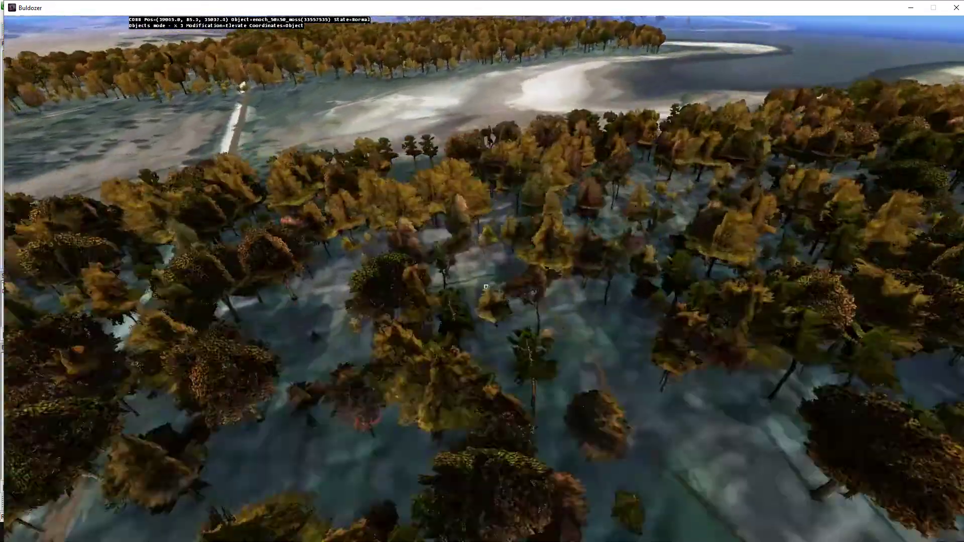
{"action": "key", "text": "w"}
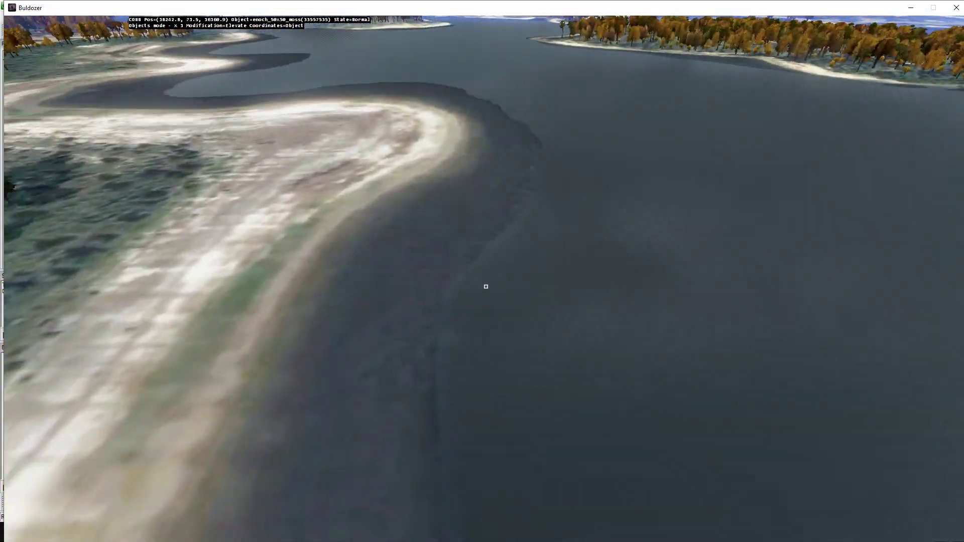
{"action": "key", "text": "d"}
Switch to Terrain Builder, recall the saved selection The Pillars, and survey the surrounding coast and the wider peninsula map
{"action": "key", "text": "alt+Tab"}
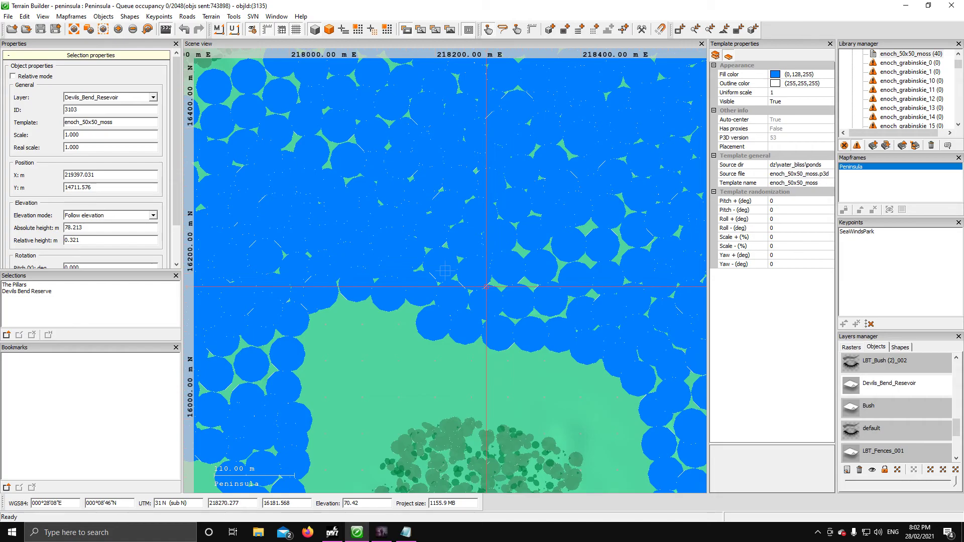
{"action": "scroll", "coordinate": [309, 246], "scroll_direction": "down", "scroll_amount": 5}
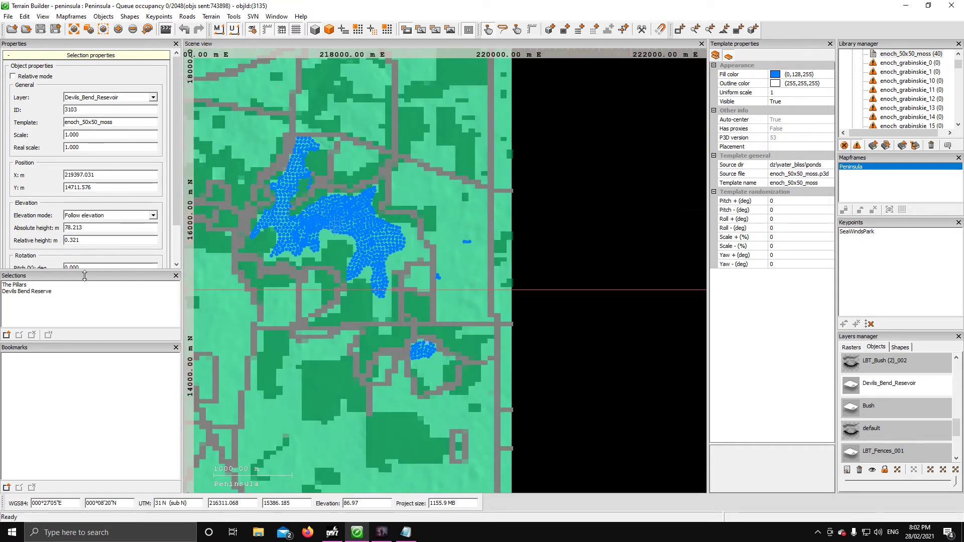
{"action": "double_click", "coordinate": [21, 286]}
{"action": "scroll", "coordinate": [432, 260], "scroll_direction": "up", "scroll_amount": 3}
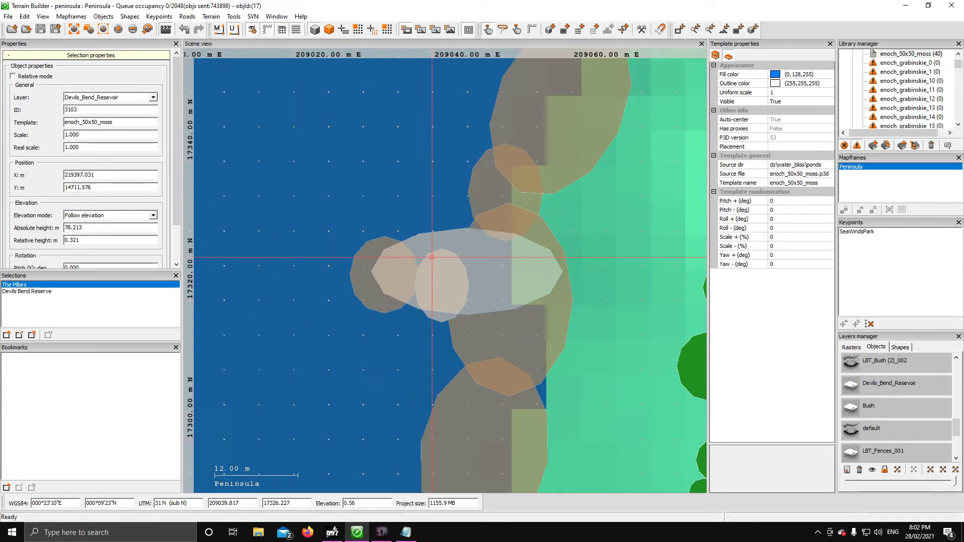
{"action": "scroll", "coordinate": [432, 260], "scroll_direction": "down", "scroll_amount": 6}
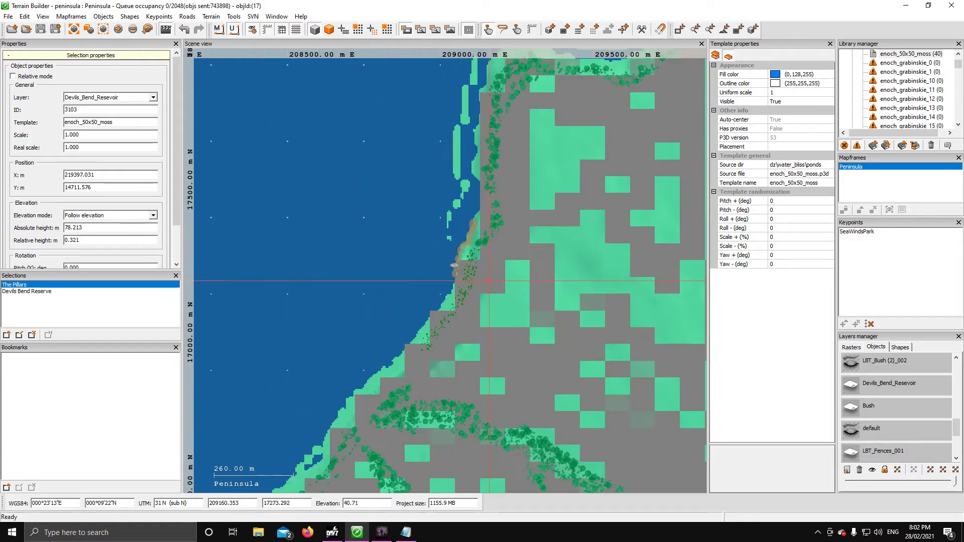
{"action": "scroll", "coordinate": [482, 281], "scroll_direction": "down", "scroll_amount": 5}
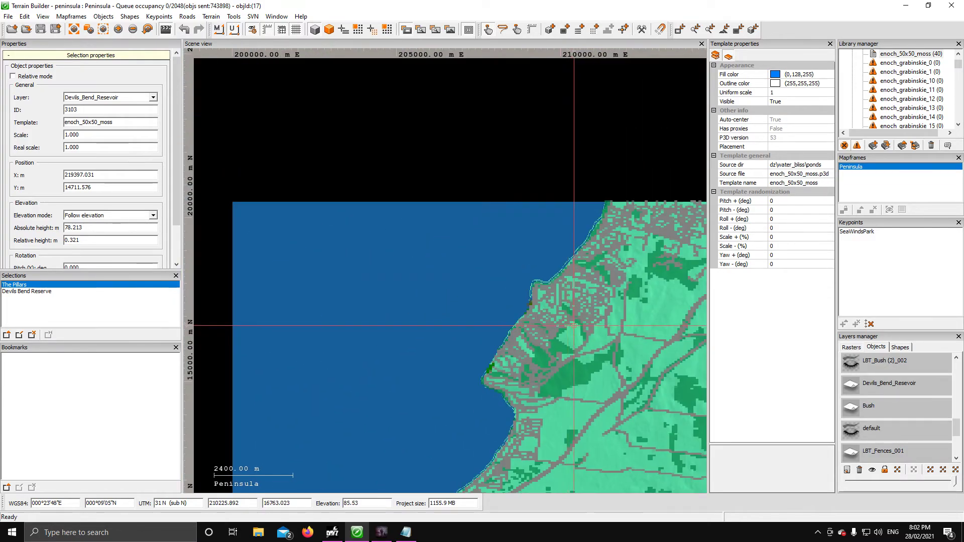
{"action": "middle_click_drag", "start_coordinate": [529, 293], "coordinate": [388, 99]}
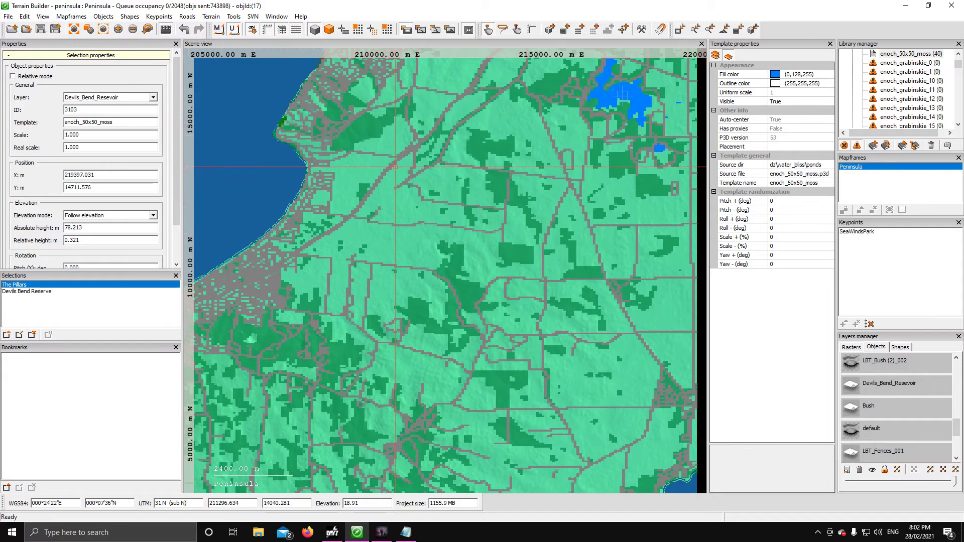